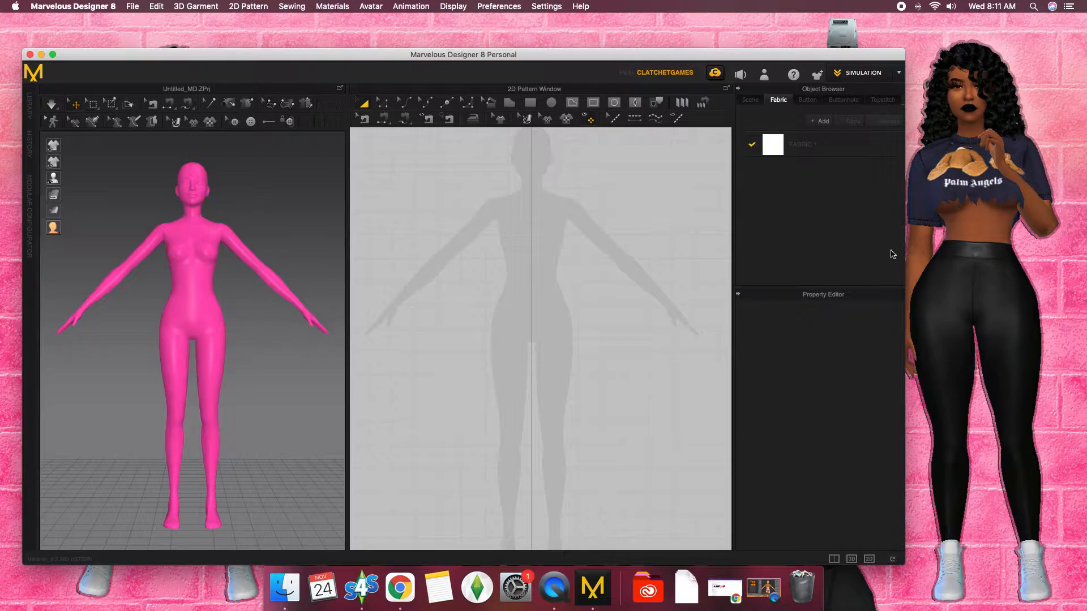
Step: Switch to Sims 4 Studio, examine the SHORT.package clothing preview from several angles, and minimize both of its windows
click(362, 591)
drag(346, 326, 337, 355)
drag(221, 334, 341, 340)
drag(232, 335, 277, 312)
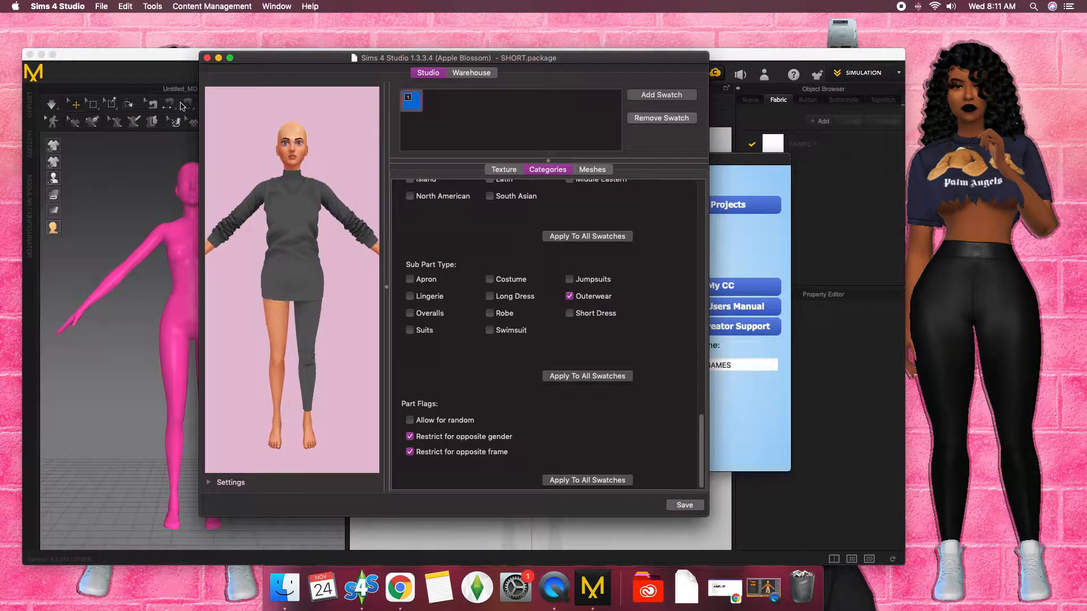
click(219, 59)
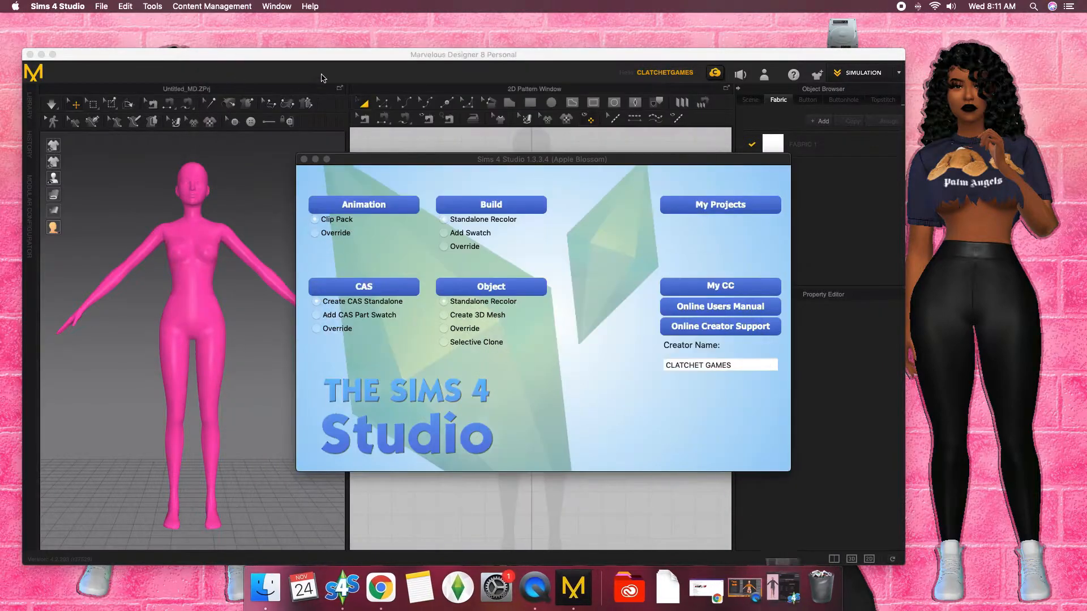
click(315, 160)
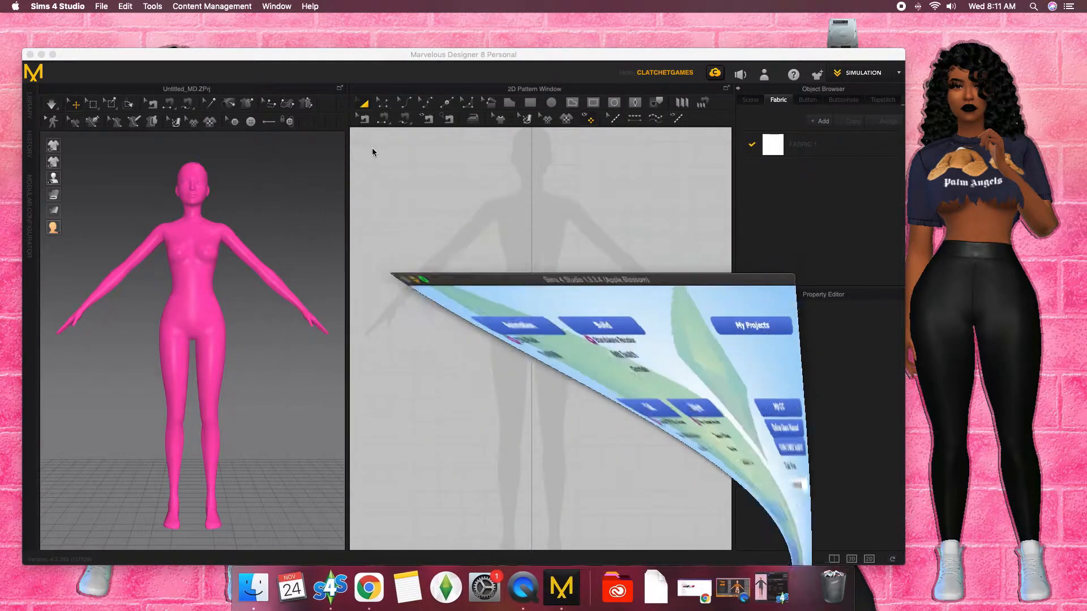
Step: Draw a half-bodice pattern against the avatar's centre line, with a hem about 165 mm wide and a centre edge about 315 mm long
middle_drag(575, 281, 571, 314)
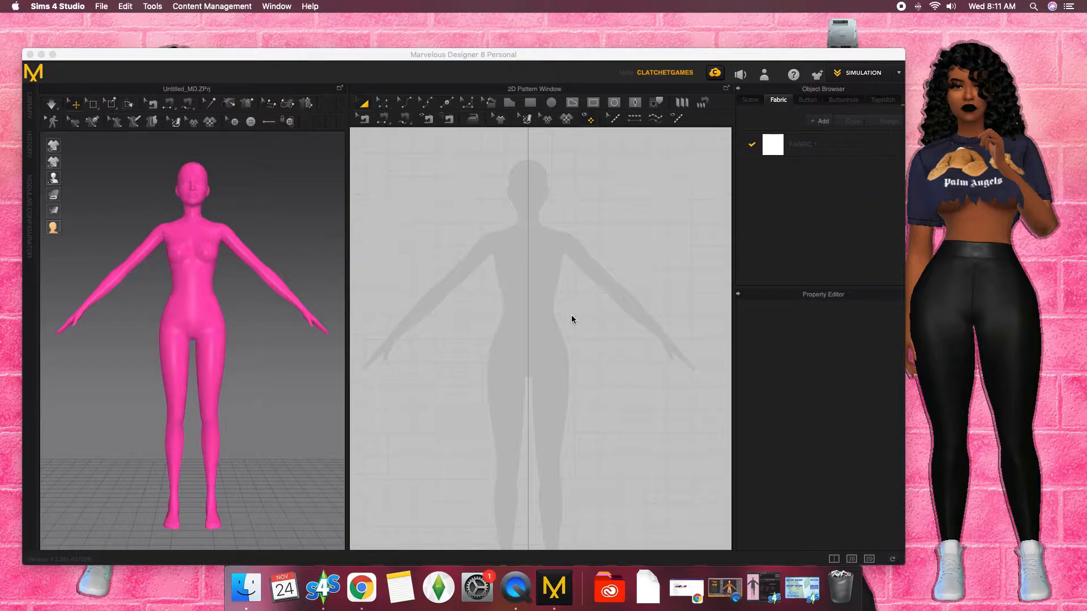
click(510, 104)
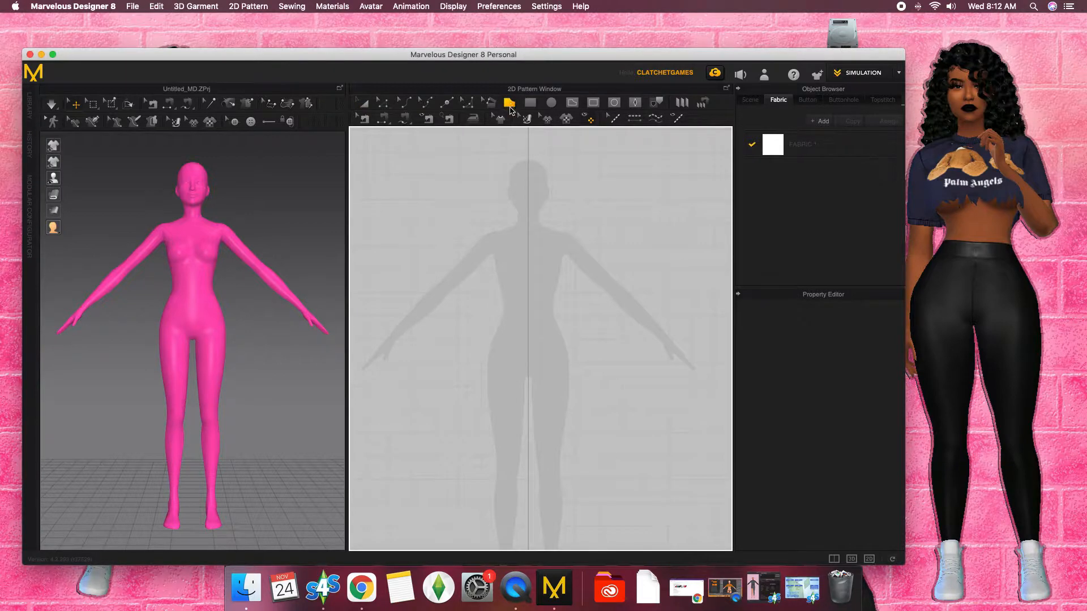
click(528, 312)
click(566, 312)
click(567, 260)
click(546, 222)
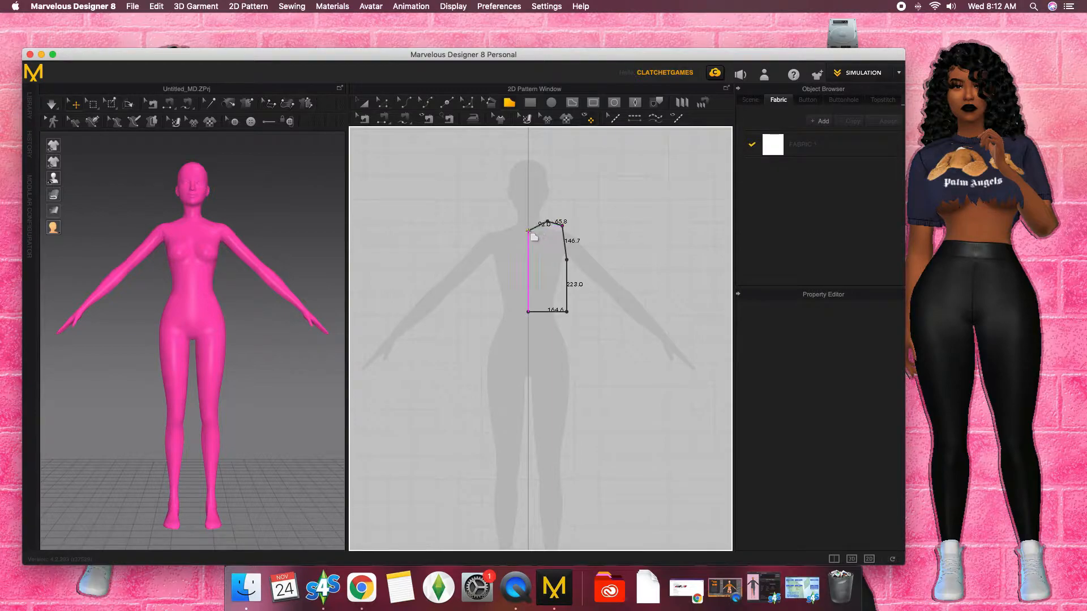
click(528, 238)
click(529, 311)
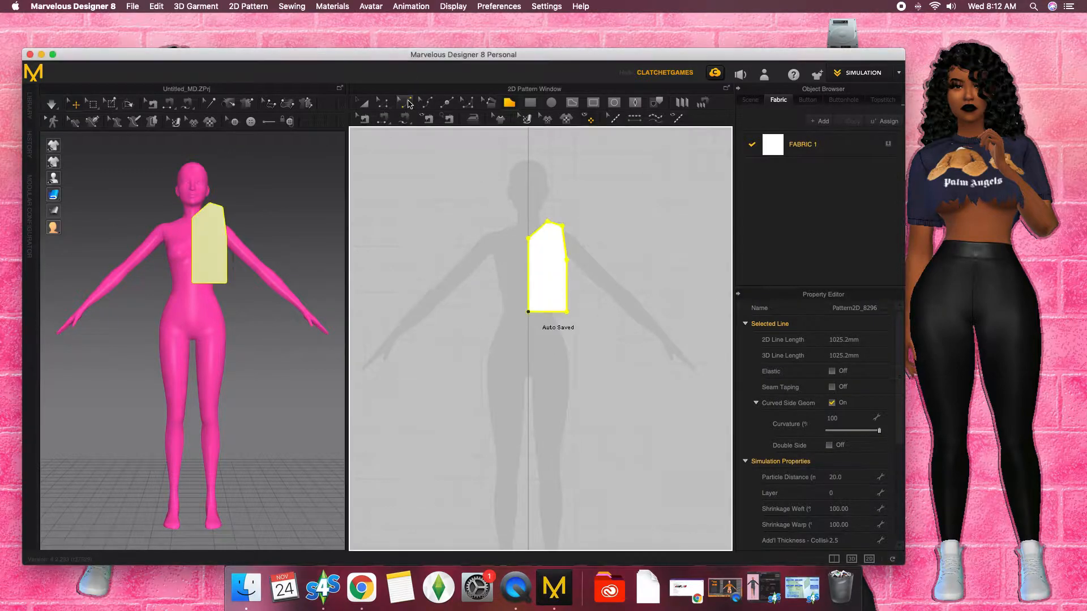
Step: Curve the half bodice's neckline and armhole edges inward, making the armhole about 150 mm long
scroll(527, 235, up, 3)
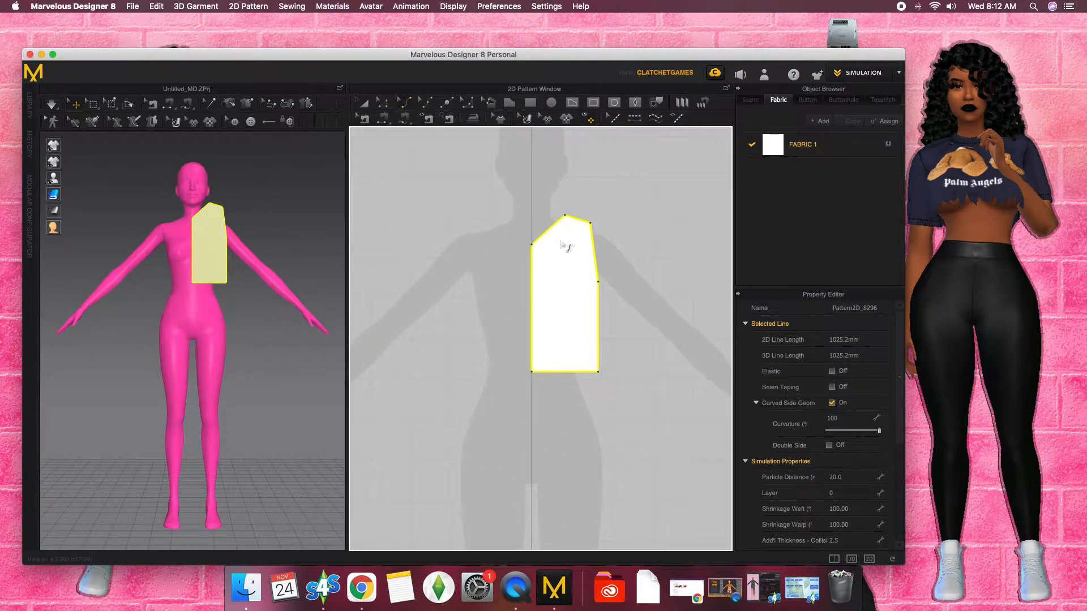
drag(552, 231, 556, 238)
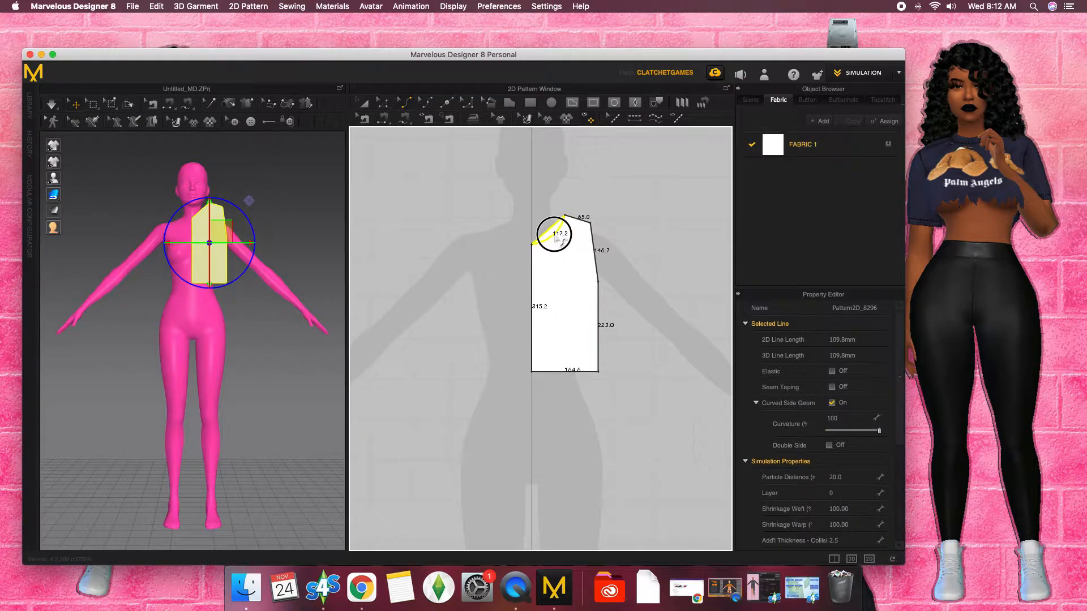
click(592, 259)
drag(590, 257, 588, 256)
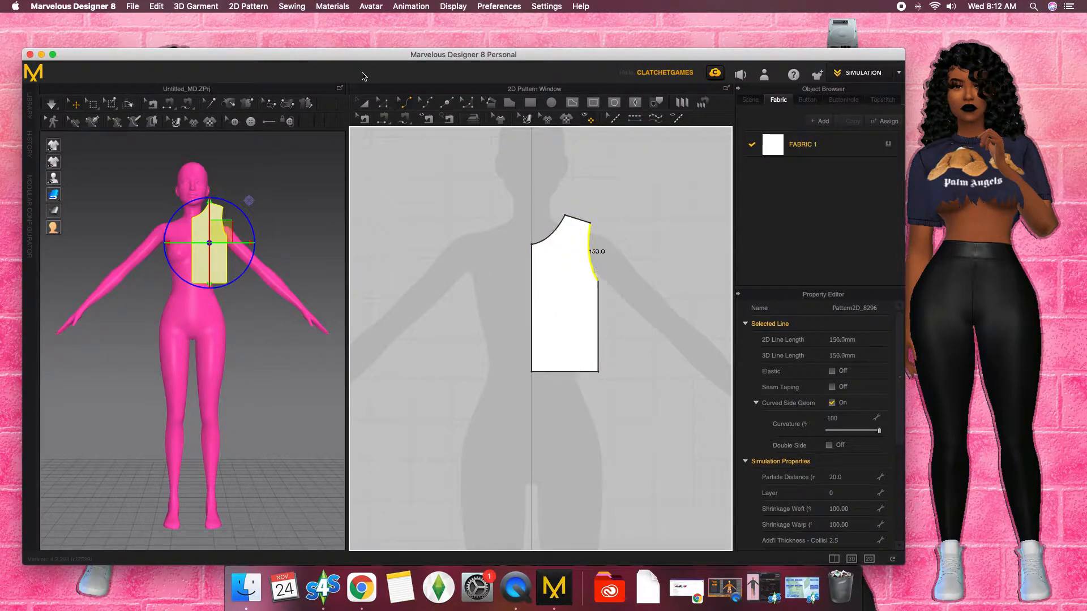
Step: Lower the underarm point of the half bodice slightly so the side edge is about 213 mm long
click(383, 103)
click(462, 231)
drag(636, 263, 514, 296)
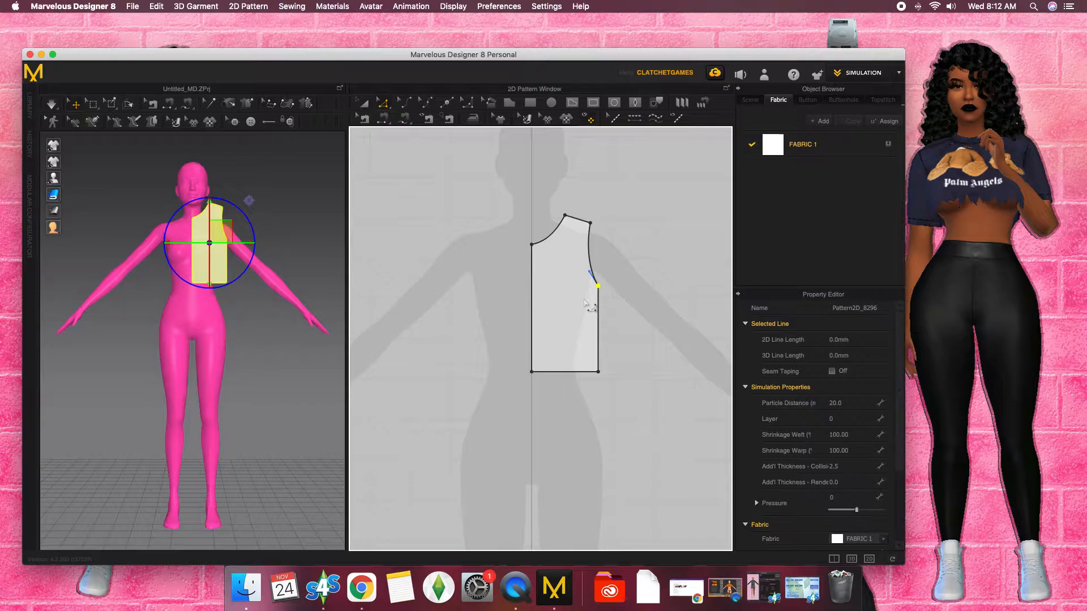
click(497, 298)
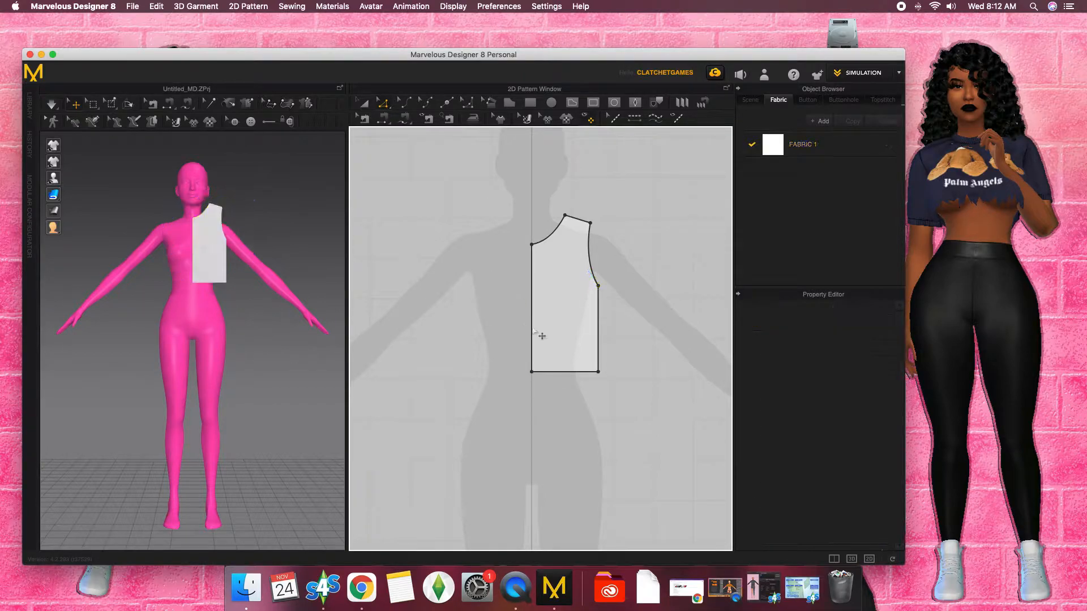
Step: Unfold the half bodice along its centre edge into a full front piece and delete the leftover centre point on the hem
click(534, 330)
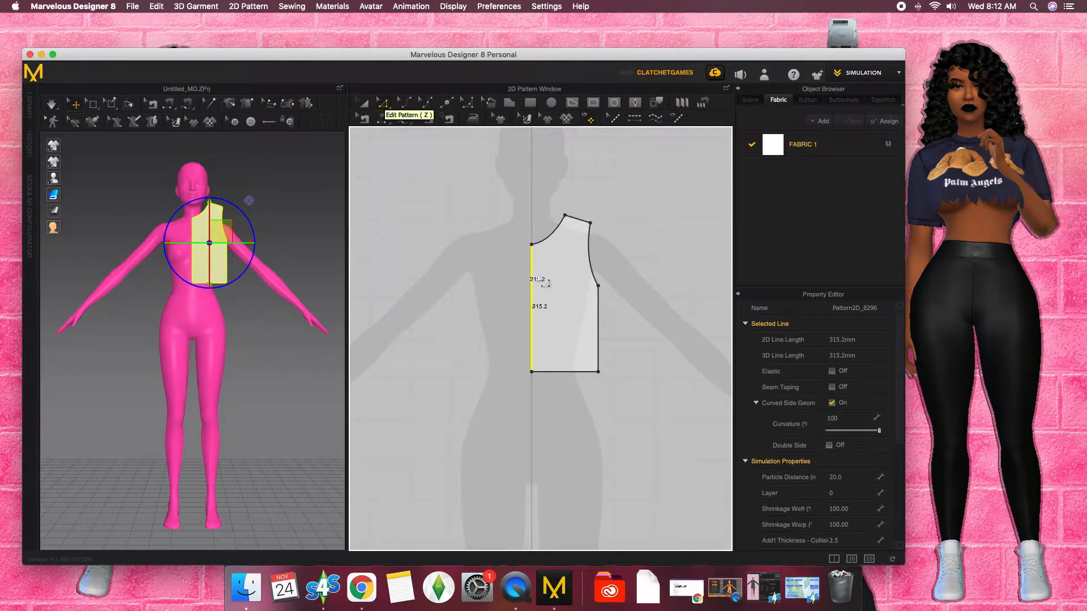
right_click(533, 322)
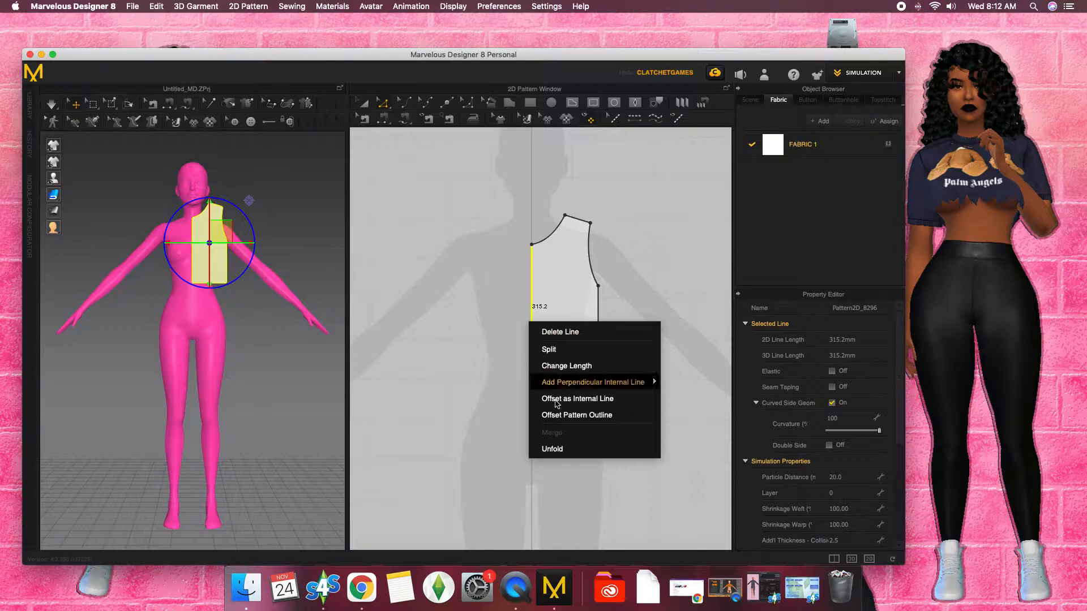
click(566, 449)
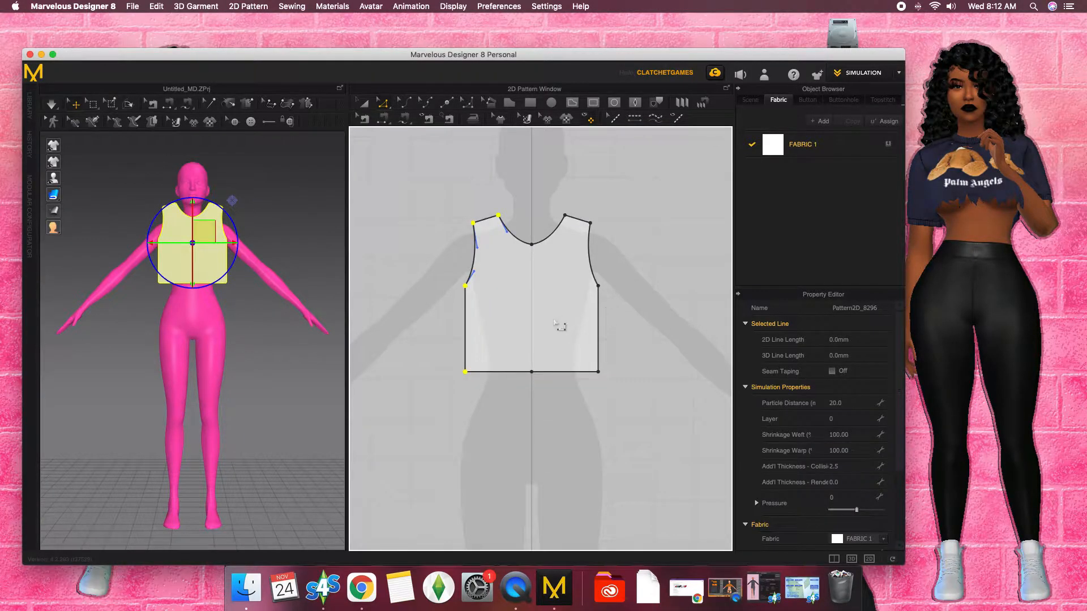
right_click(532, 372)
click(557, 384)
Step: Copy the full front piece and mirror-paste the duplicate beside it, level with the original
click(364, 103)
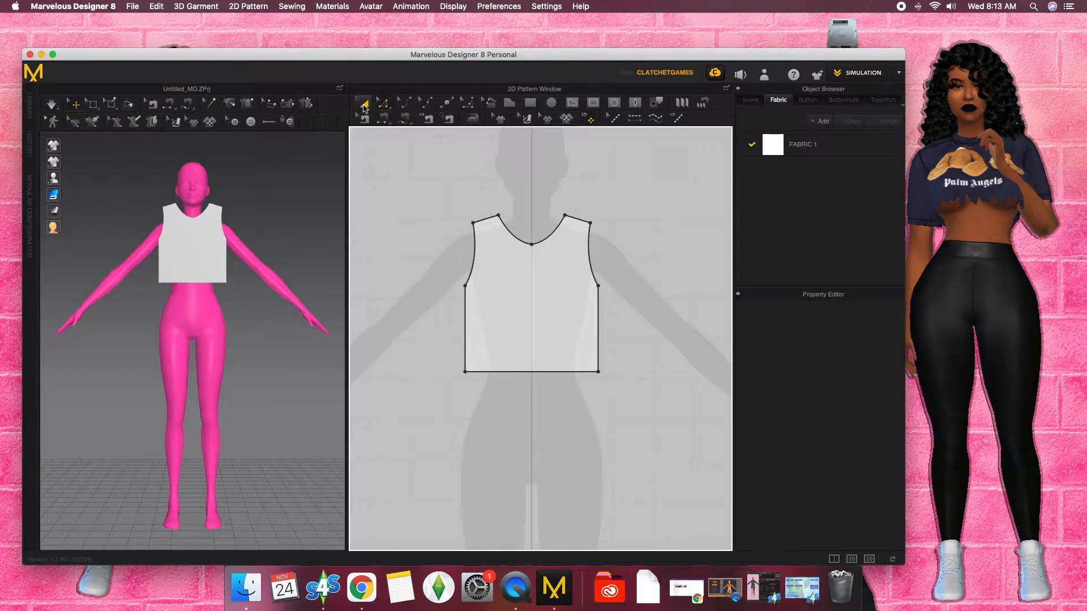
click(569, 331)
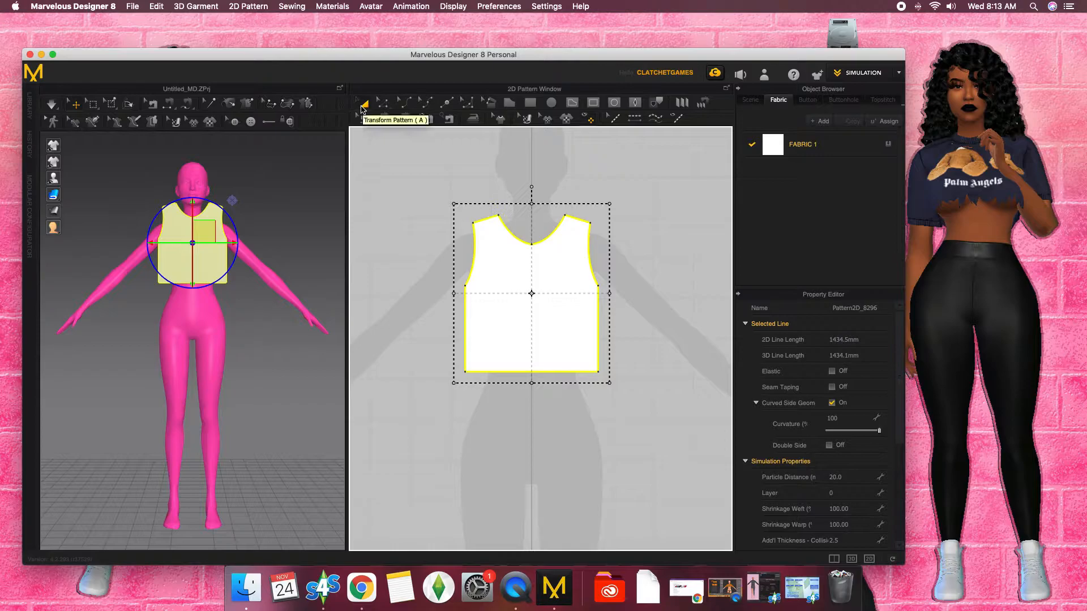
scroll(606, 359, down, 2)
middle_drag(601, 357, 556, 360)
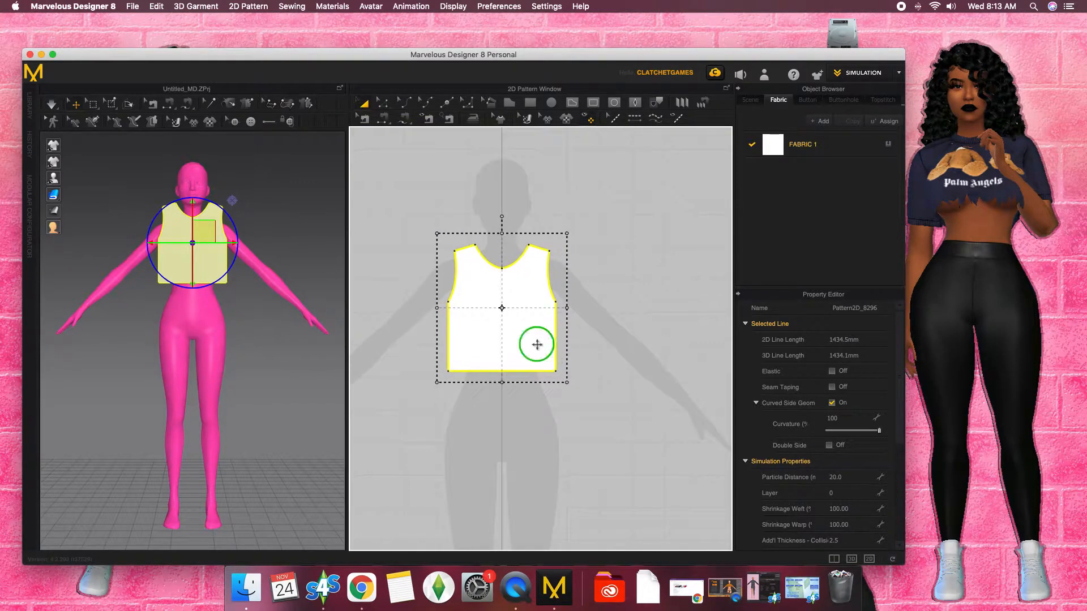
right_click(536, 342)
click(583, 78)
right_click(534, 333)
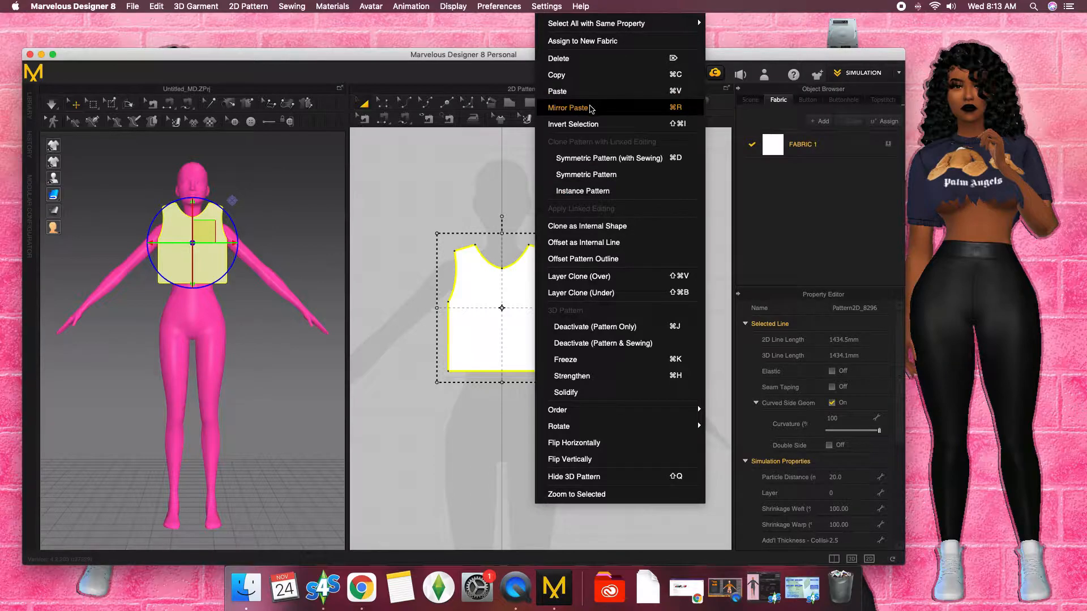
click(591, 107)
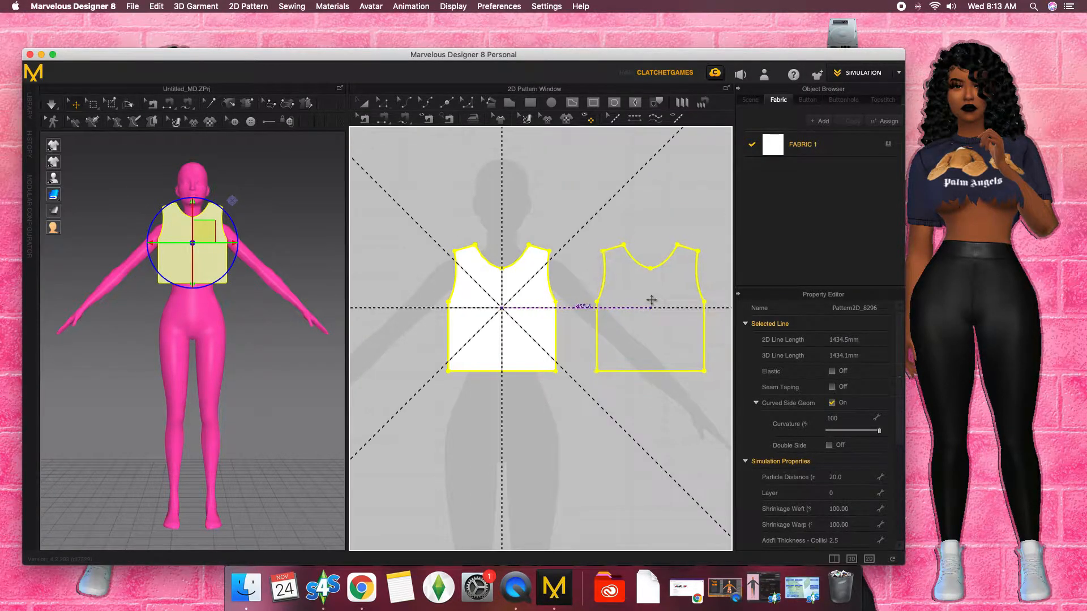
click(643, 308)
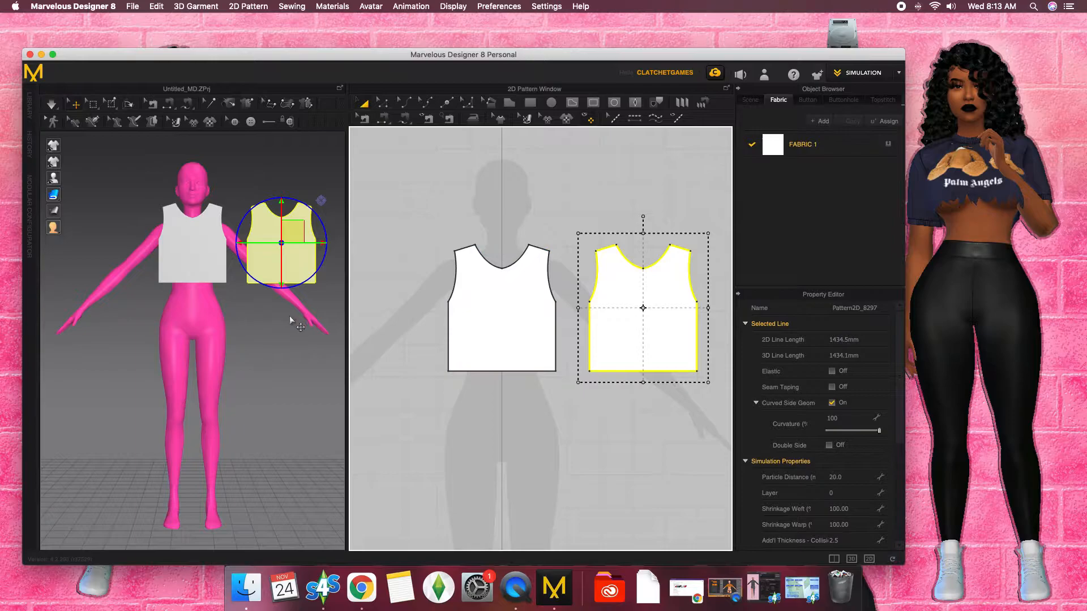
Step: Turn the duplicated piece around to face backward and position it behind the avatar's torso, aligned with the front piece
right_drag(290, 317, 301, 344)
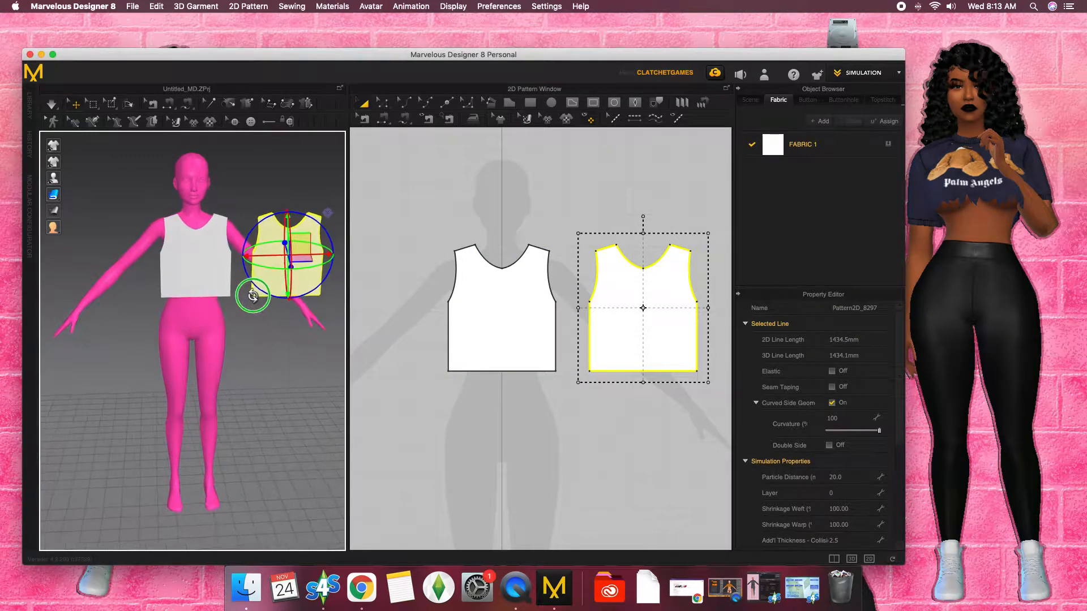
key(2)
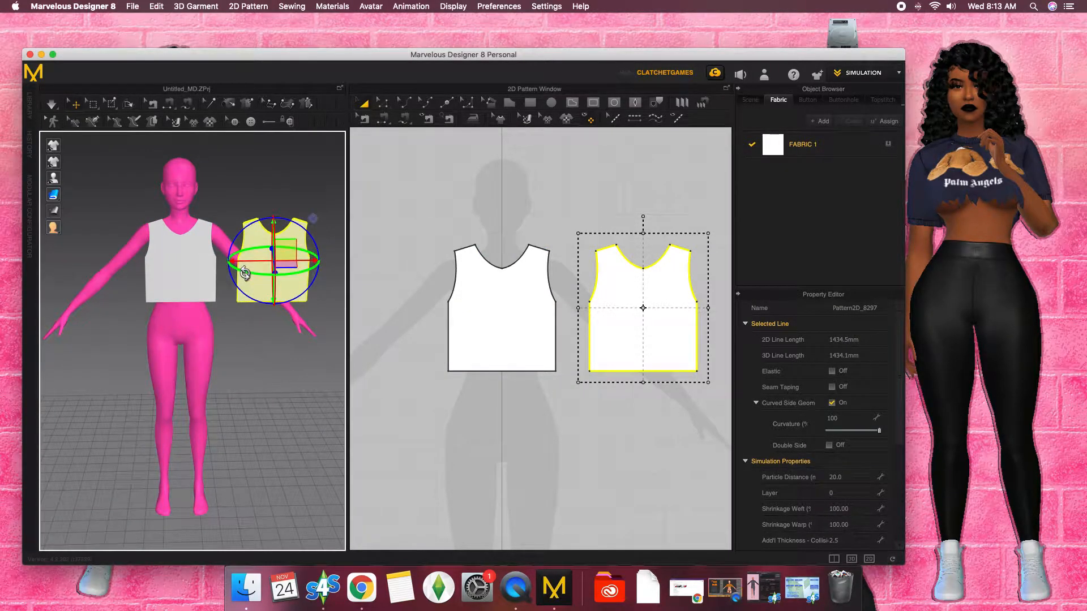
drag(247, 273, 310, 273)
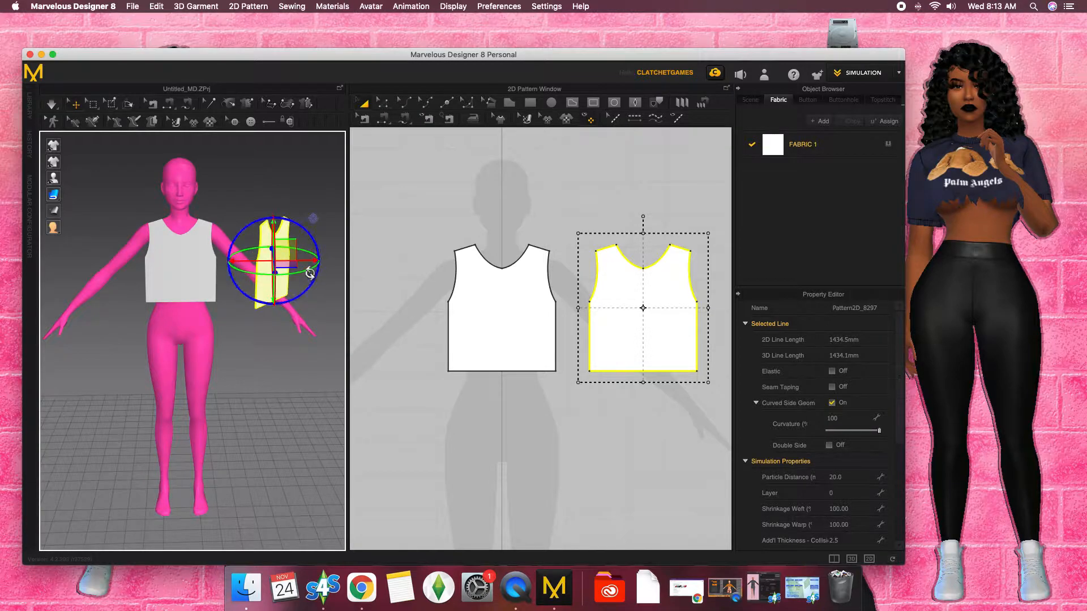
drag(237, 270, 345, 276)
drag(243, 273, 166, 255)
right_drag(165, 255, 216, 302)
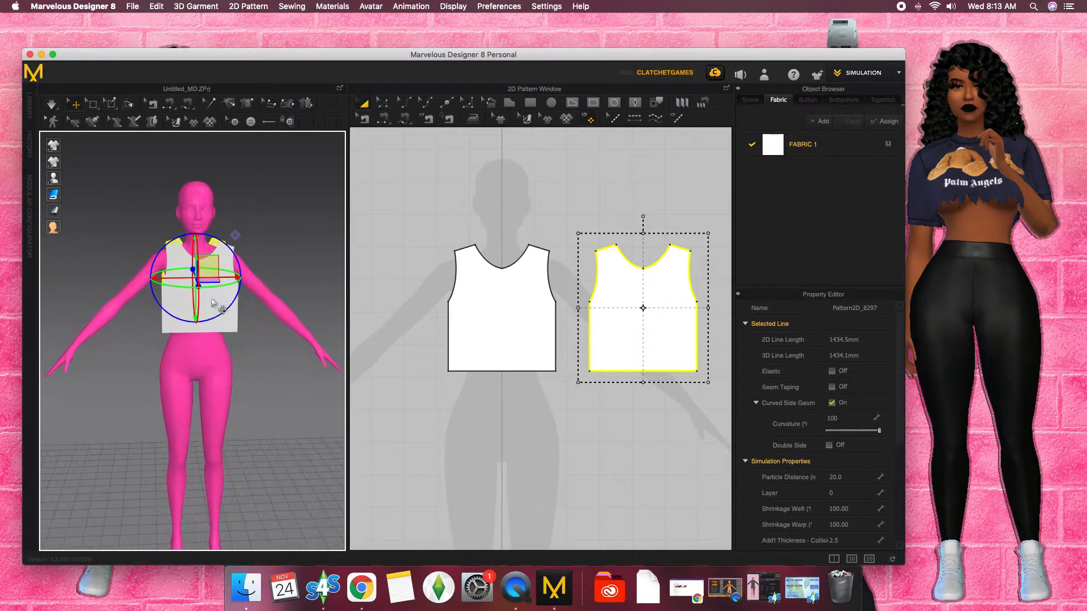
middle_drag(219, 305, 243, 308)
click(249, 315)
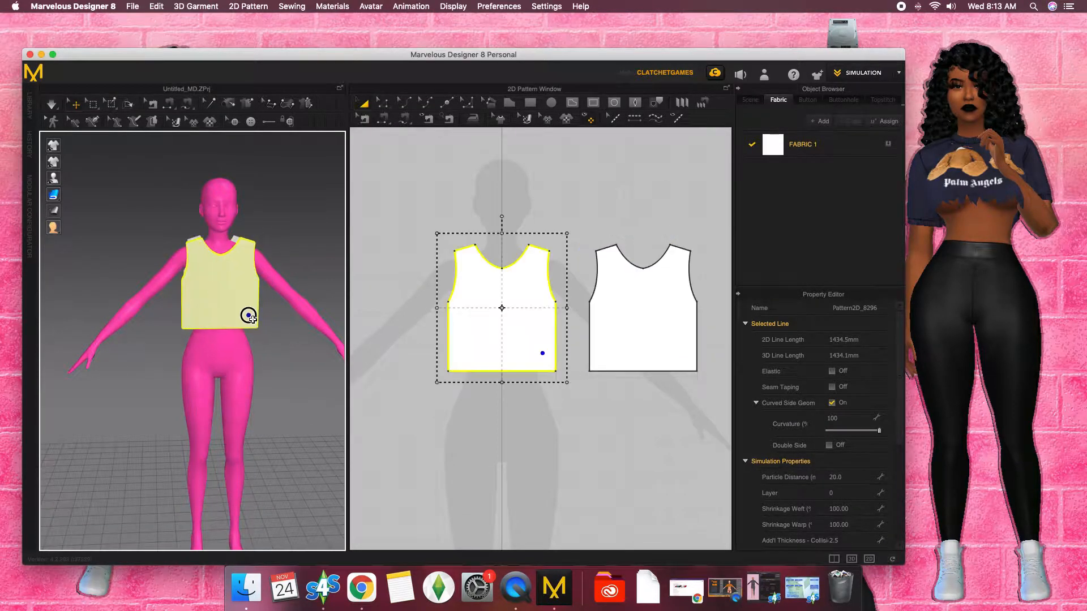
Step: Join the front and back pieces with segment sewing at the side and shoulder seams on the avatar's right
click(384, 120)
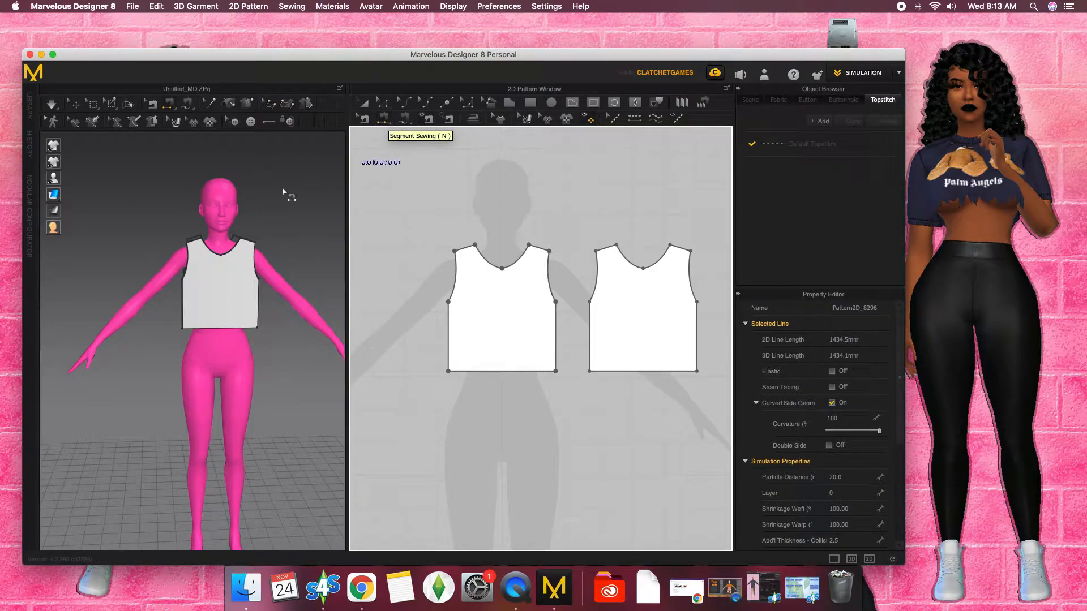
right_drag(223, 308, 158, 324)
click(151, 318)
click(192, 321)
right_drag(193, 299, 173, 291)
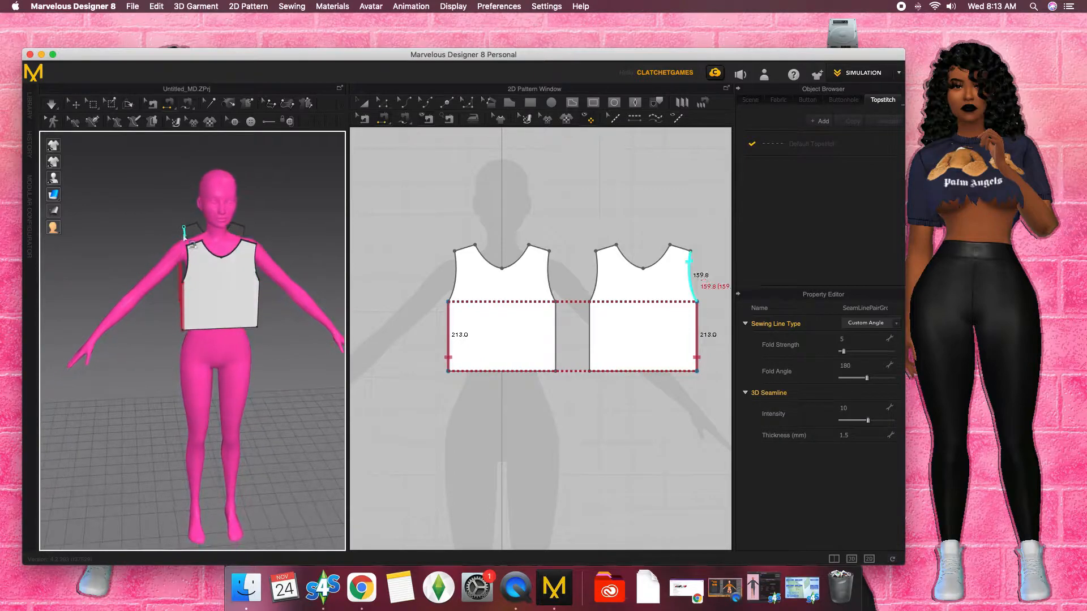
click(186, 225)
click(195, 247)
Step: Join the front and back pieces with segment sewing at the shoulder and side seams on the avatar's left
right_drag(256, 262, 223, 255)
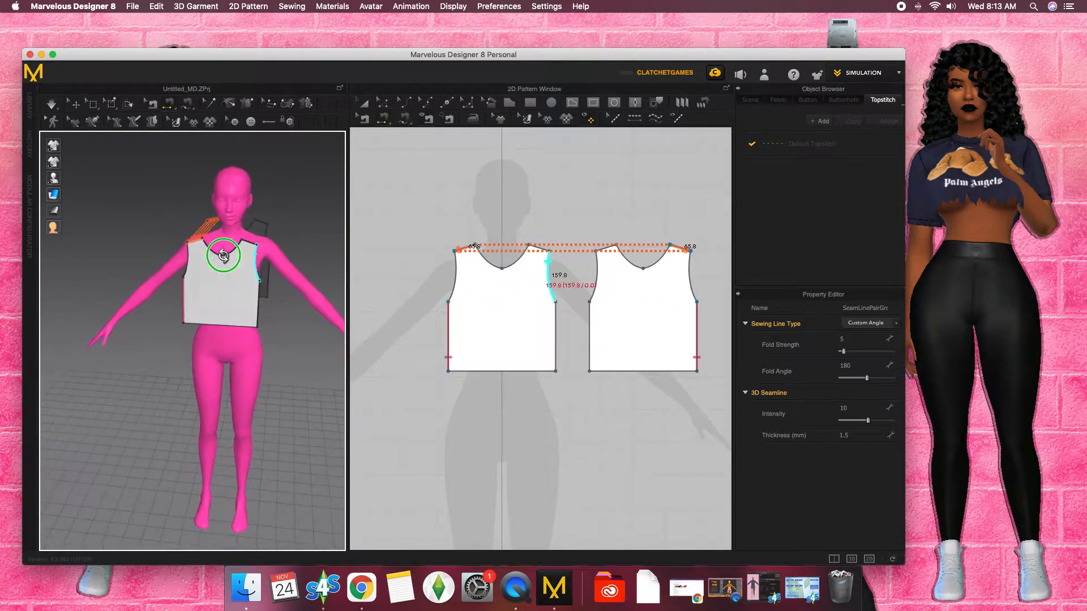
click(262, 224)
click(252, 246)
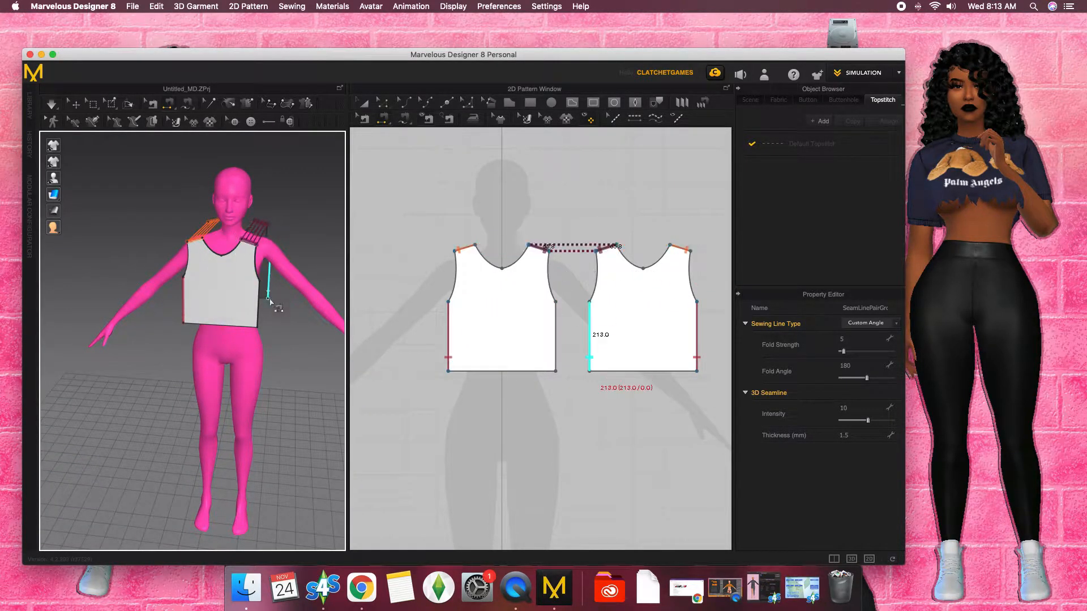
right_drag(269, 299, 257, 291)
click(287, 315)
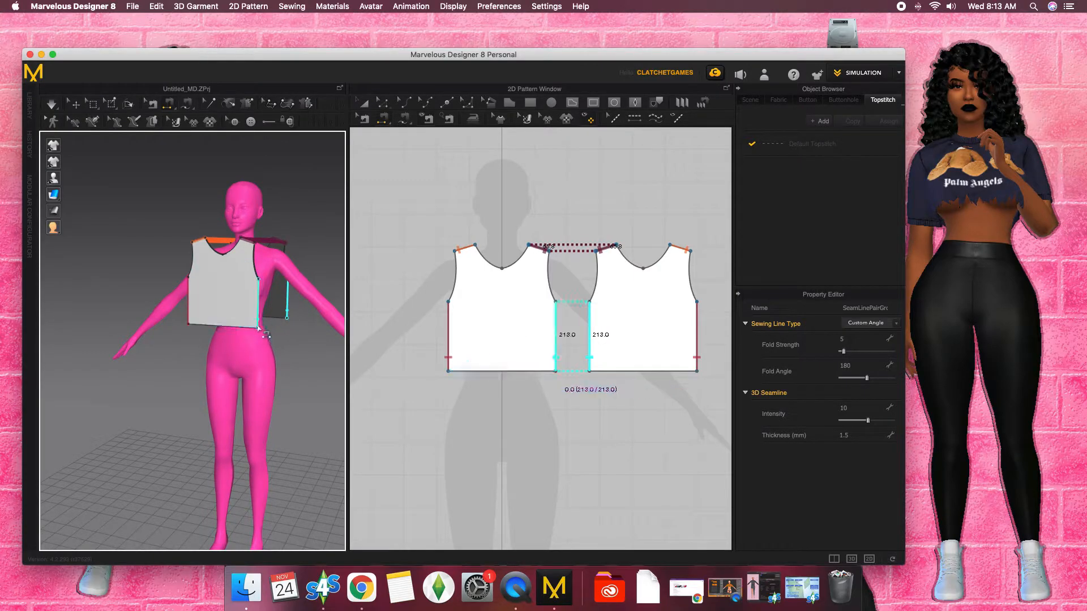
click(258, 310)
right_drag(266, 325, 279, 332)
click(75, 104)
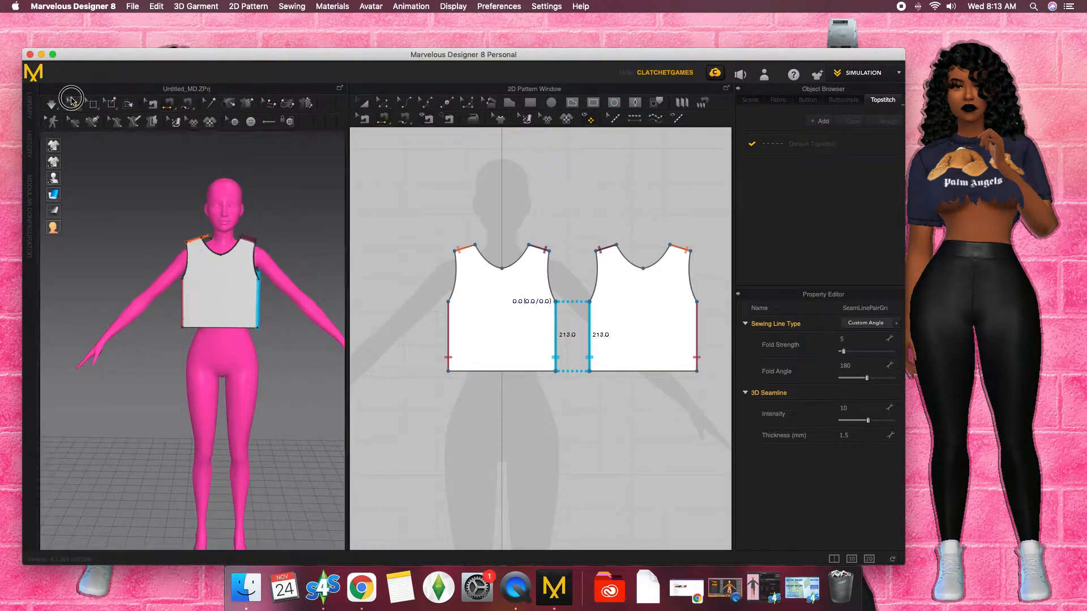
Step: Delete the centre neckline point of the back piece and bend the straight edge into a shallow neckline curve about 182 mm long
click(382, 105)
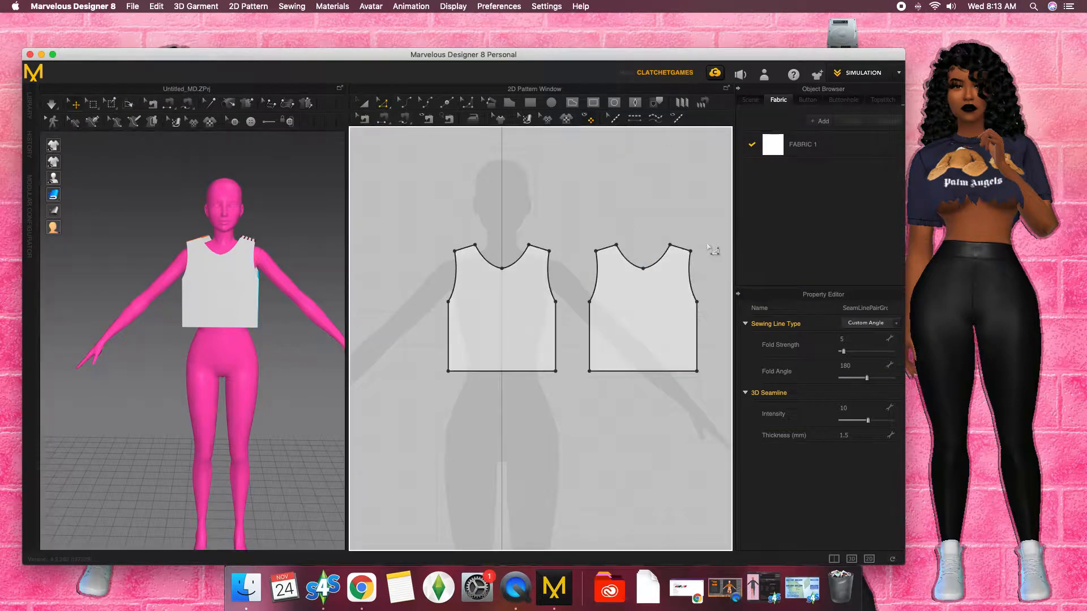
click(643, 270)
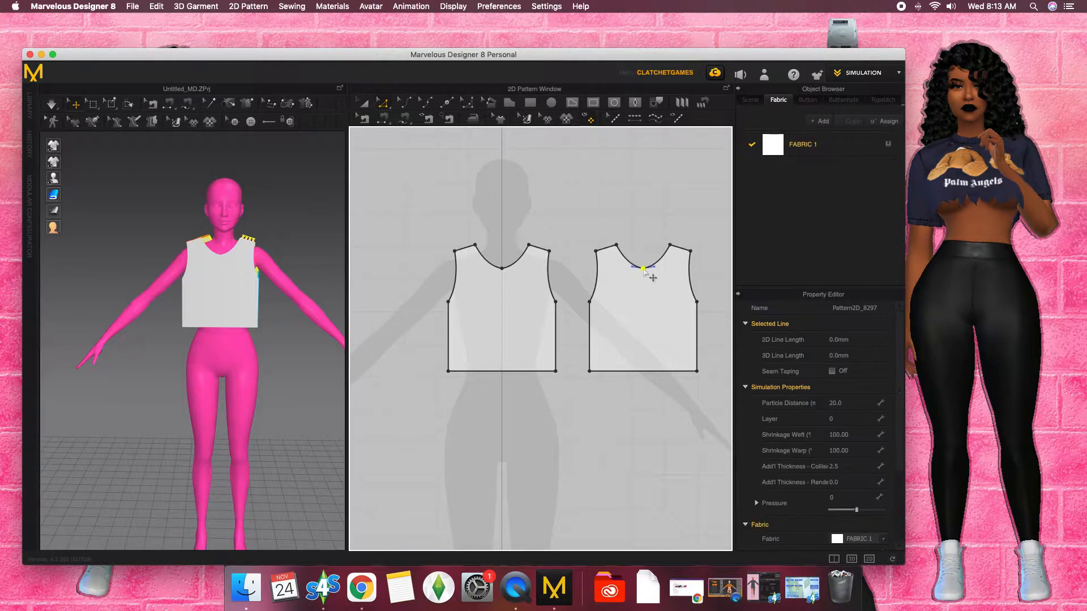
right_click(643, 270)
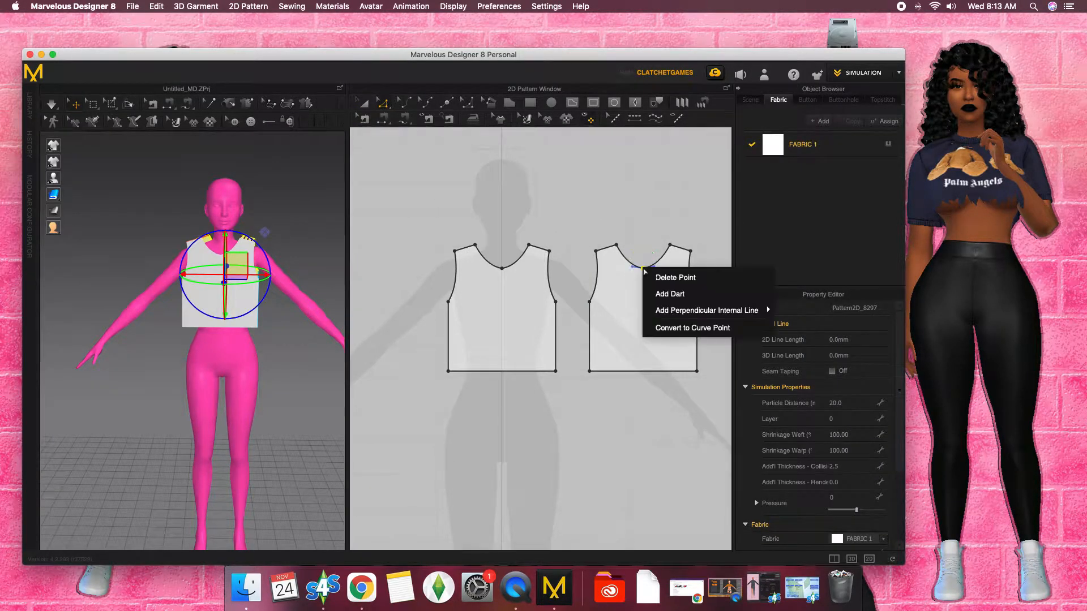
click(673, 278)
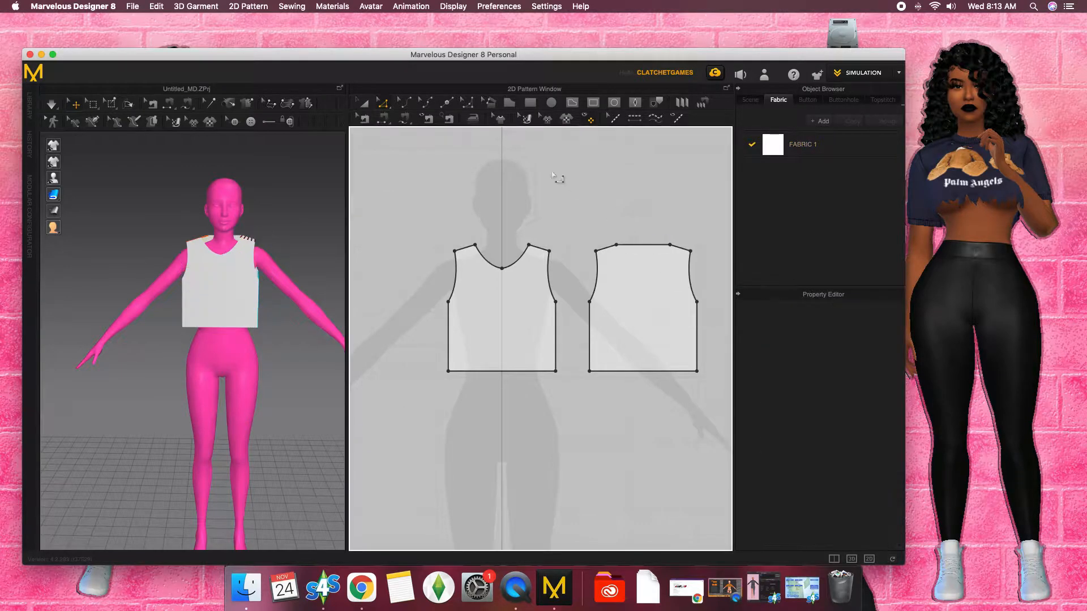
click(408, 105)
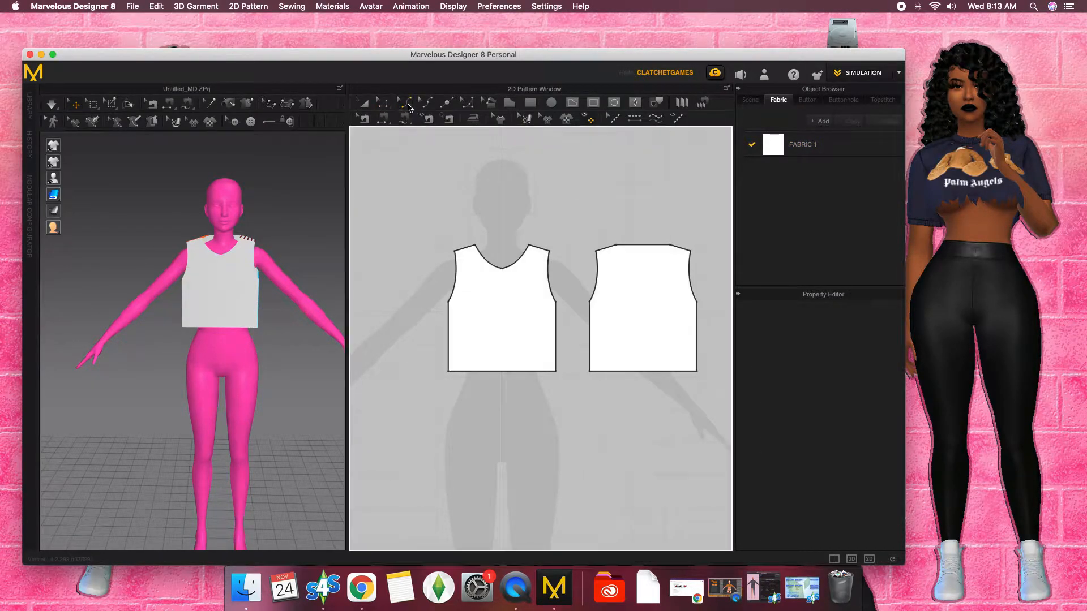
click(645, 251)
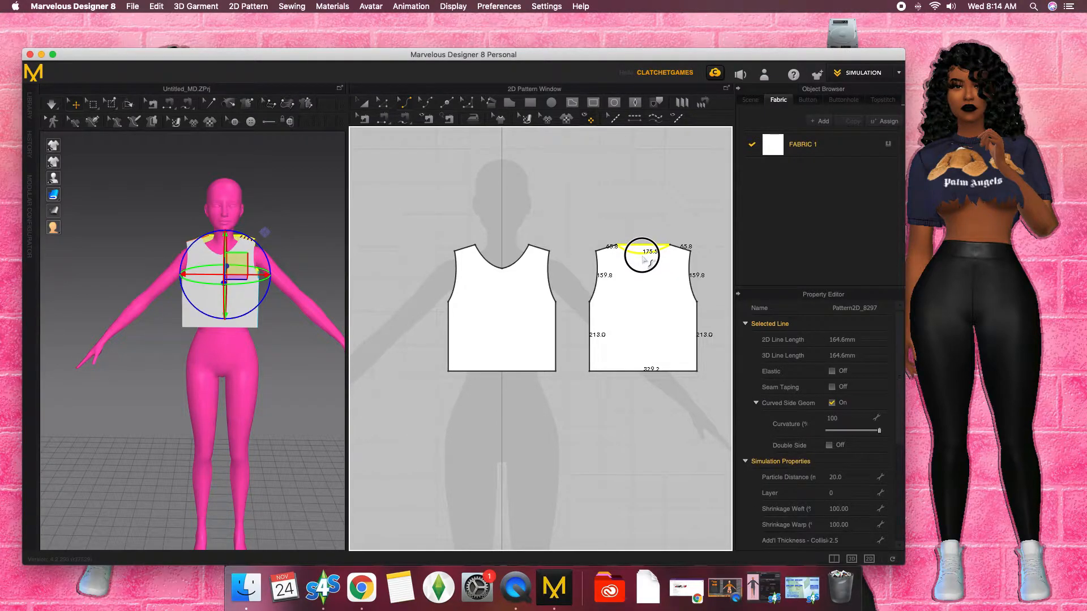
drag(644, 258, 646, 267)
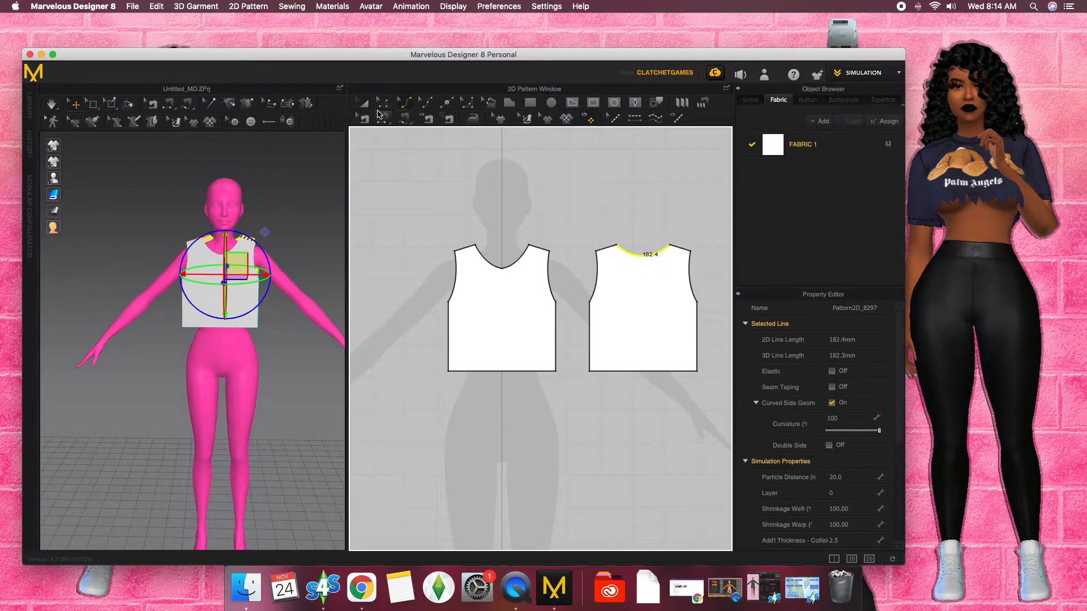
Step: Nudge both shoulder lines of the back piece two increments inward toward the neckline
click(382, 103)
drag(576, 233, 631, 268)
key(Right)
key(Right)
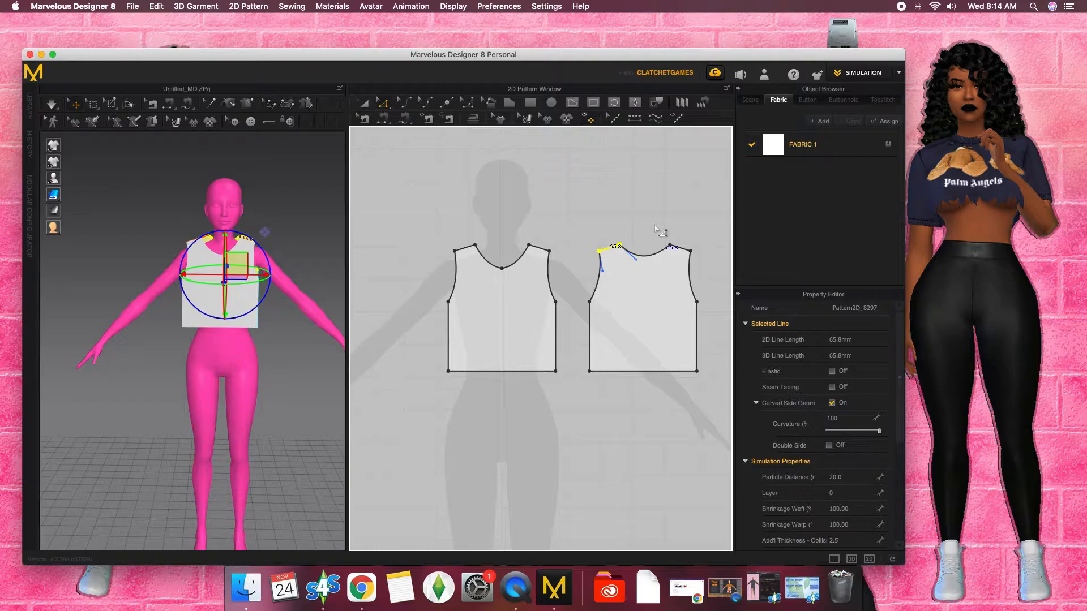
drag(638, 214, 699, 261)
key(Left)
key(Left)
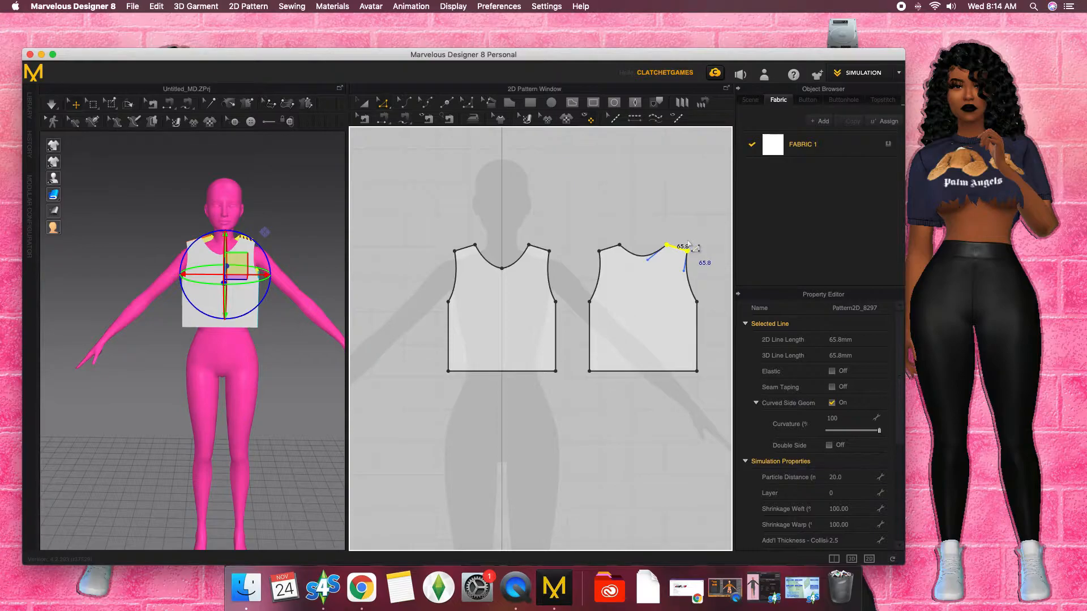
click(621, 214)
Step: Simulate the garment to drape the sewn pieces on the avatar, and tug the fabric into place
right_drag(277, 269, 240, 268)
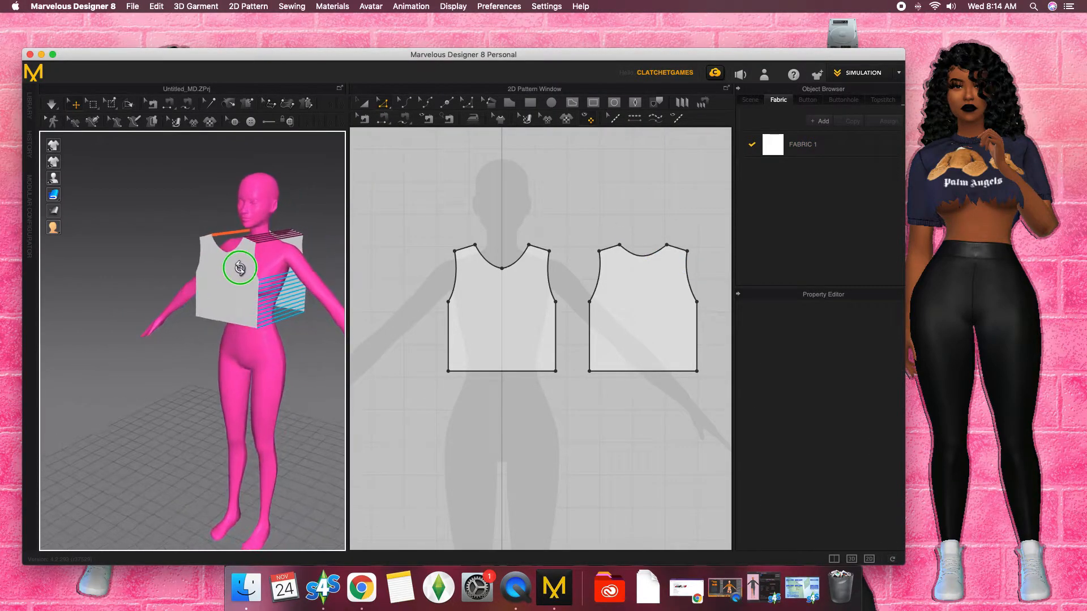
click(52, 104)
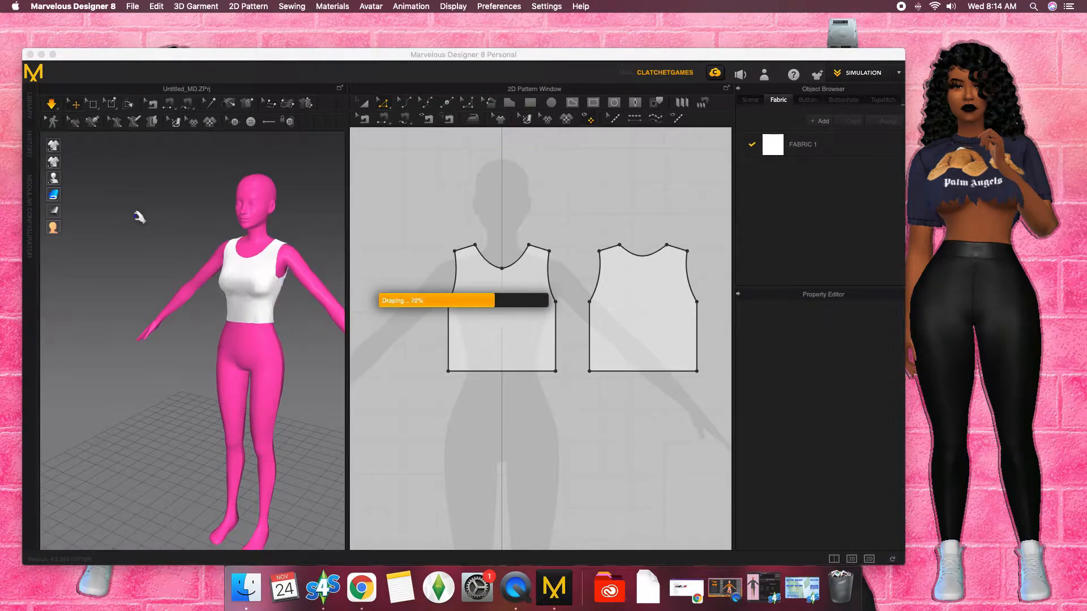
right_drag(138, 217, 168, 211)
click(247, 340)
drag(248, 343, 247, 343)
mouse_move(201, 309)
mouse_down()
mouse_move(172, 294)
mouse_move(164, 272)
mouse_up()
drag(250, 300, 290, 298)
click(291, 330)
Step: Move the right-hand side edges of the front and back patterns two increments outward to widen both pieces
click(558, 342)
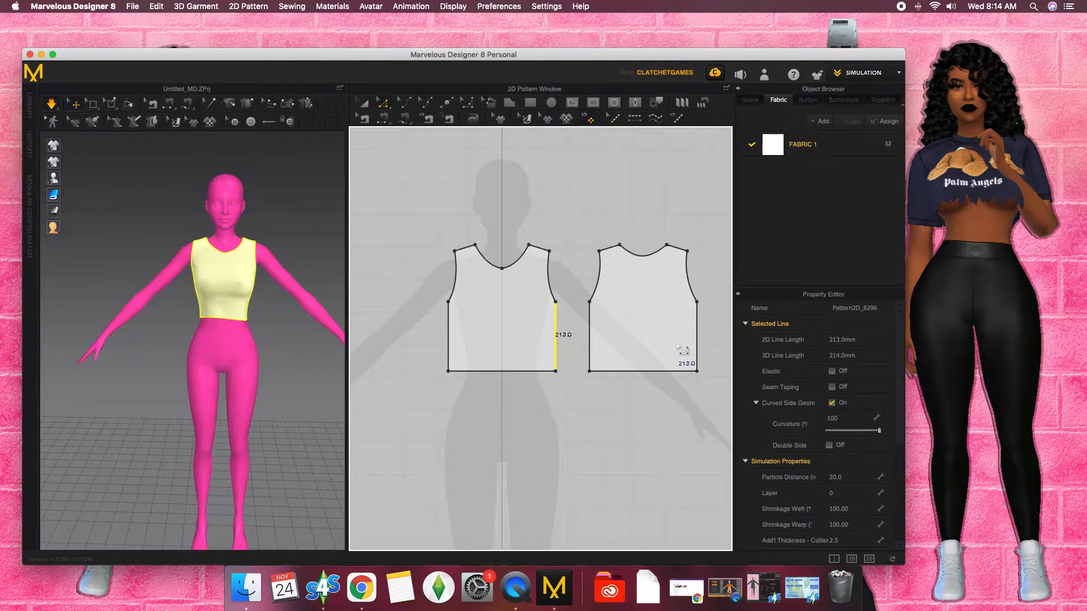
click(697, 343)
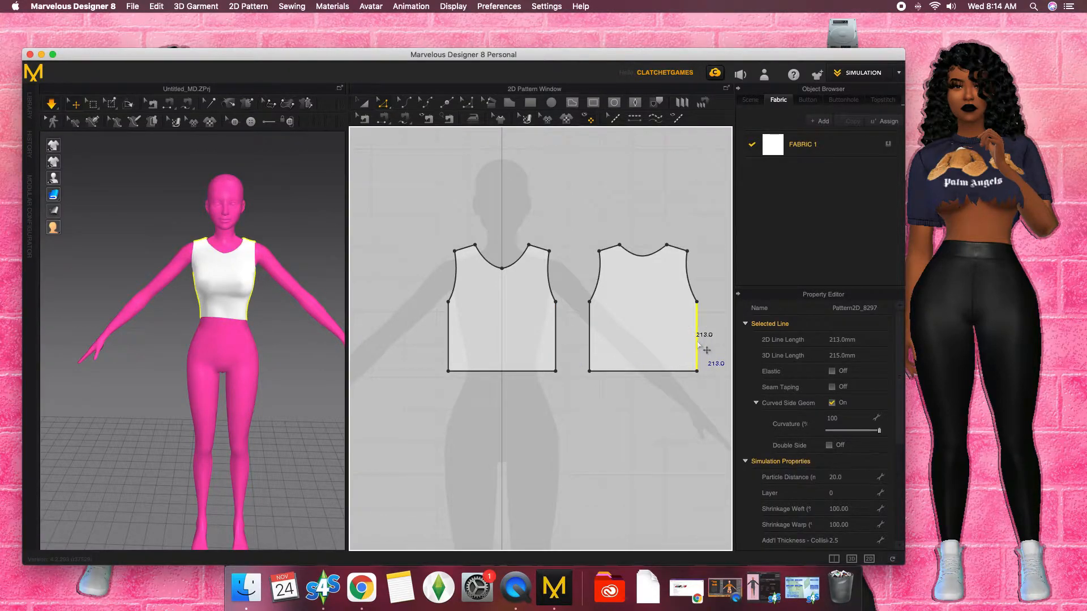
shift+click(556, 347)
key(Right)
key(Right)
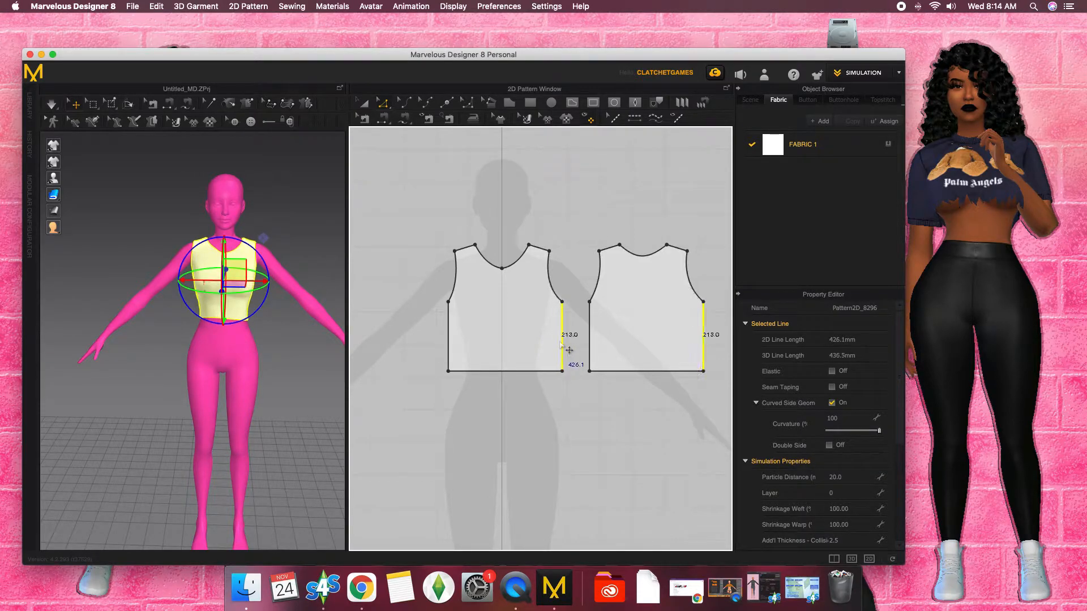
Step: Move the left-hand side edges of the front and back patterns two increments outward to match the opposite sides
click(598, 345)
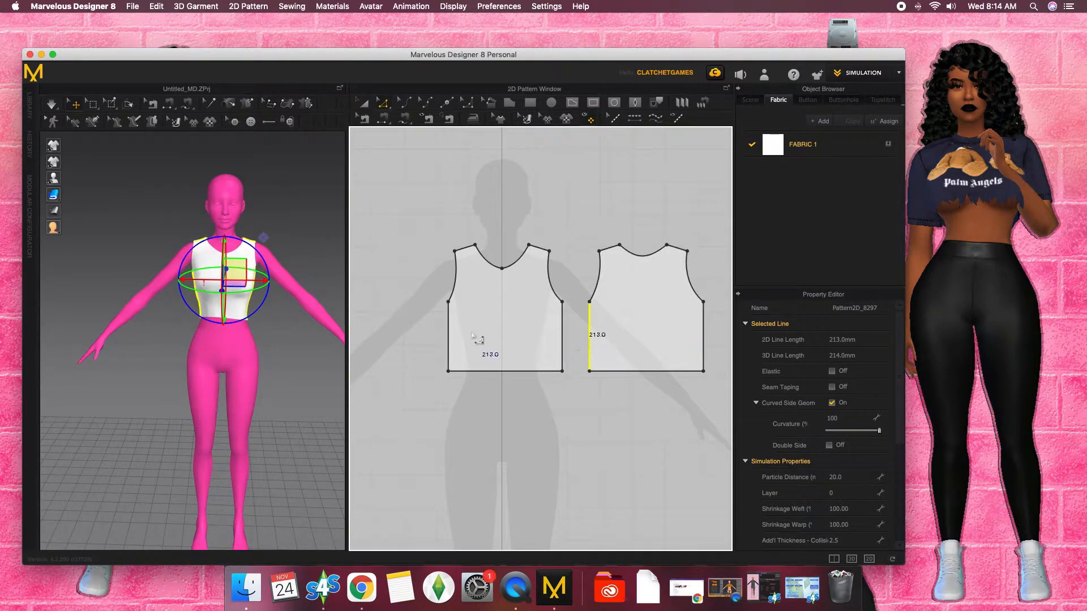
shift+click(449, 339)
key(Left)
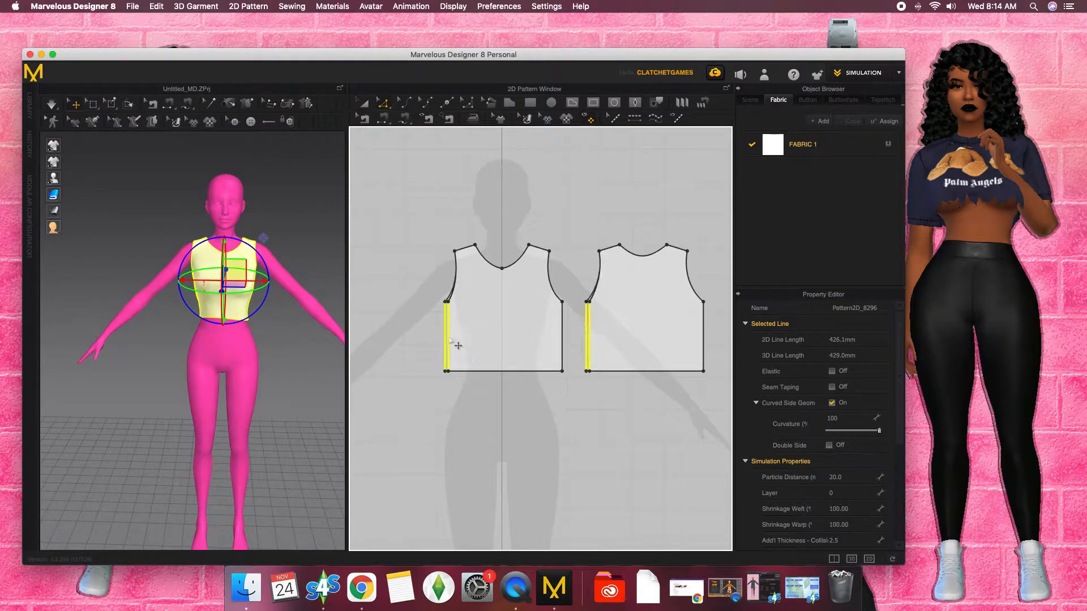
key(Left)
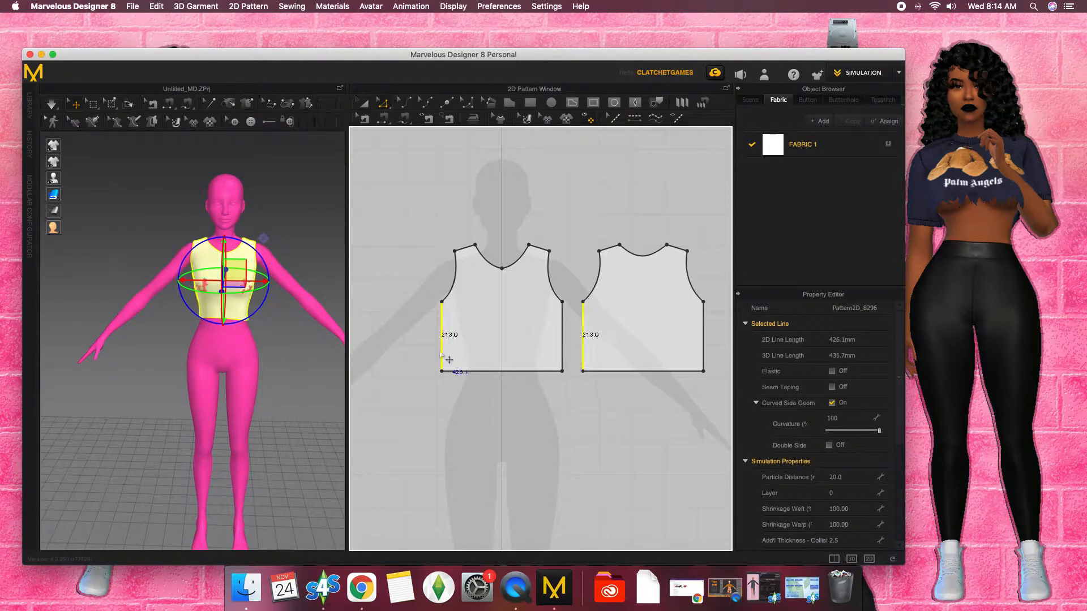
click(146, 343)
Step: Simulate the widened top again, tug its fabric and check the fit from several sides of the avatar
click(50, 105)
right_drag(141, 262, 249, 297)
drag(235, 296, 257, 325)
right_drag(282, 350, 194, 338)
middle_drag(269, 332, 243, 324)
right_drag(248, 325, 322, 332)
mouse_move(188, 305)
right_down()
mouse_move(337, 298)
mouse_move(136, 294)
mouse_move(192, 297)
right_up()
mouse_move(216, 308)
mouse_down()
mouse_move(272, 320)
mouse_move(205, 312)
mouse_up()
click(181, 315)
Step: Draw a half-sleeve polygon left of the front pattern, about 384 mm along the top, 340 mm along the bottom and 156 mm at the cuff
click(507, 105)
middle_drag(429, 268, 495, 257)
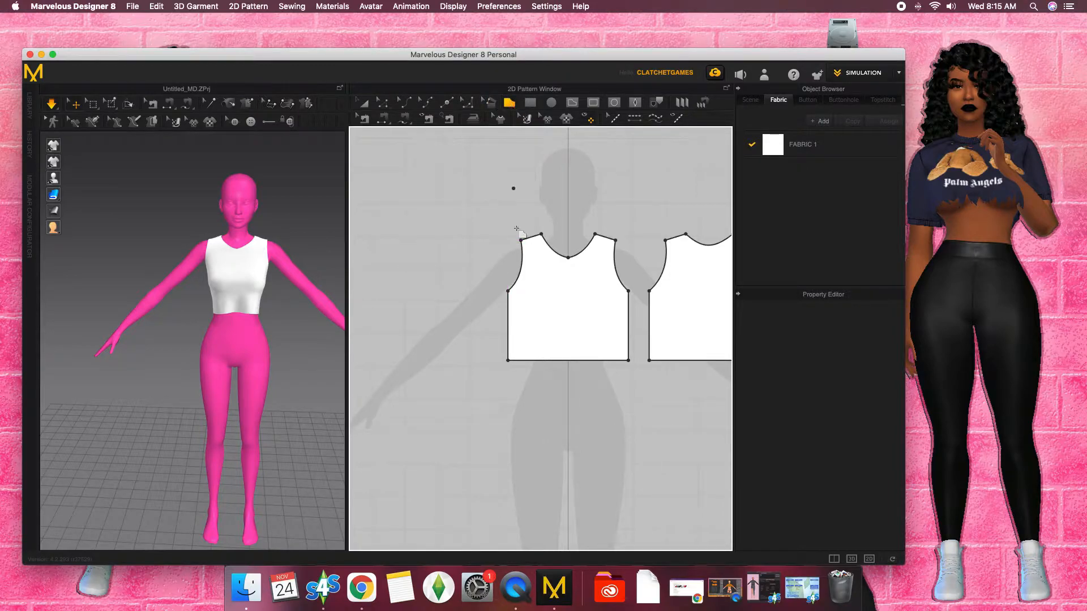
click(513, 240)
click(499, 290)
click(388, 291)
click(389, 240)
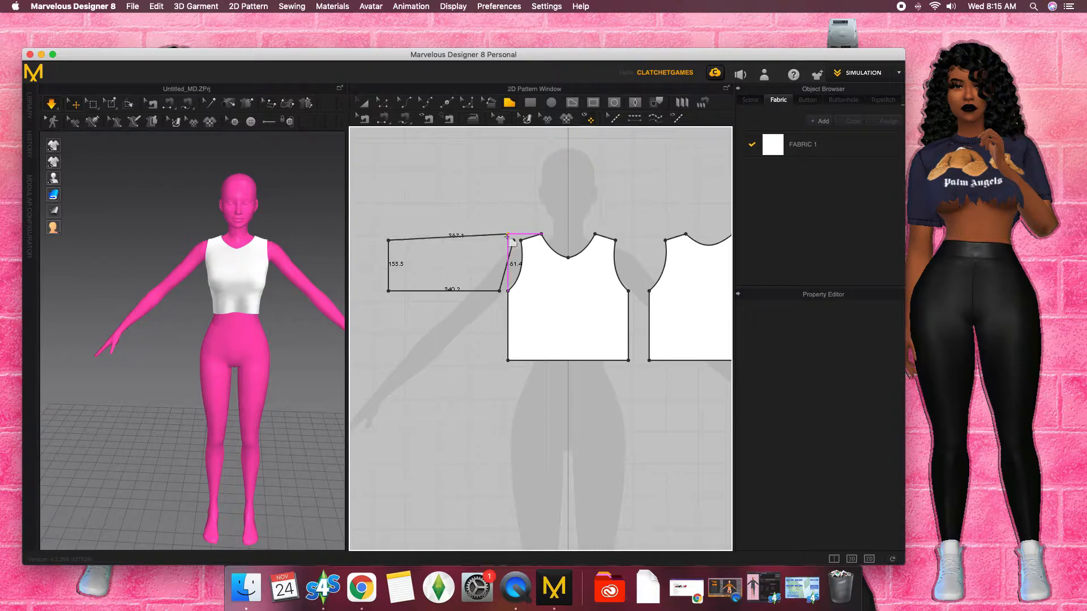
click(513, 240)
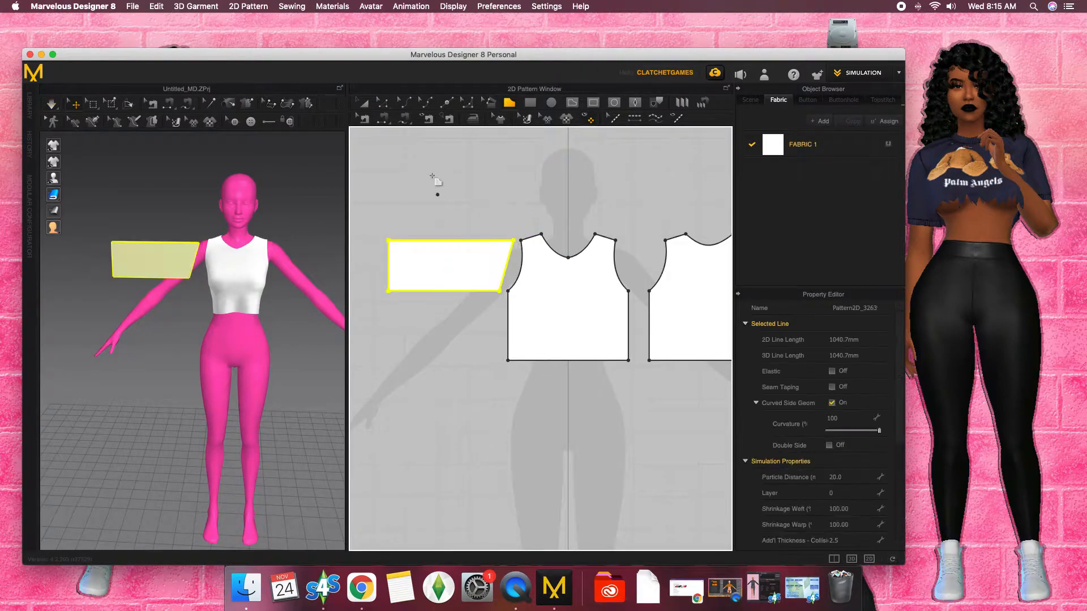
Step: Curve the half-sleeve's slanted armhole edge outward to a length of about 165.5 mm
click(405, 104)
scroll(501, 247, up, 3)
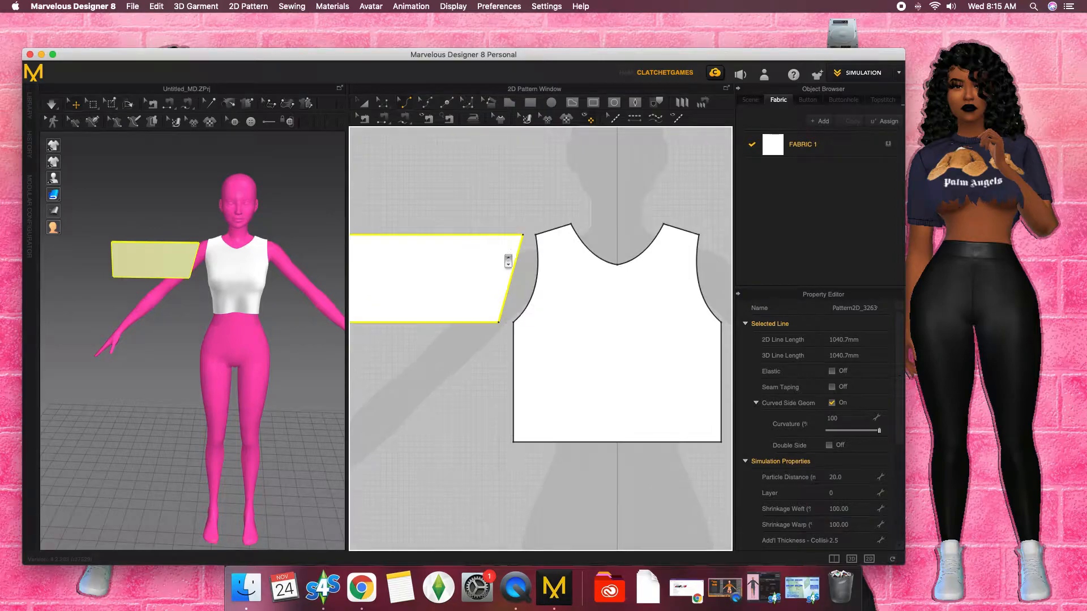
click(512, 292)
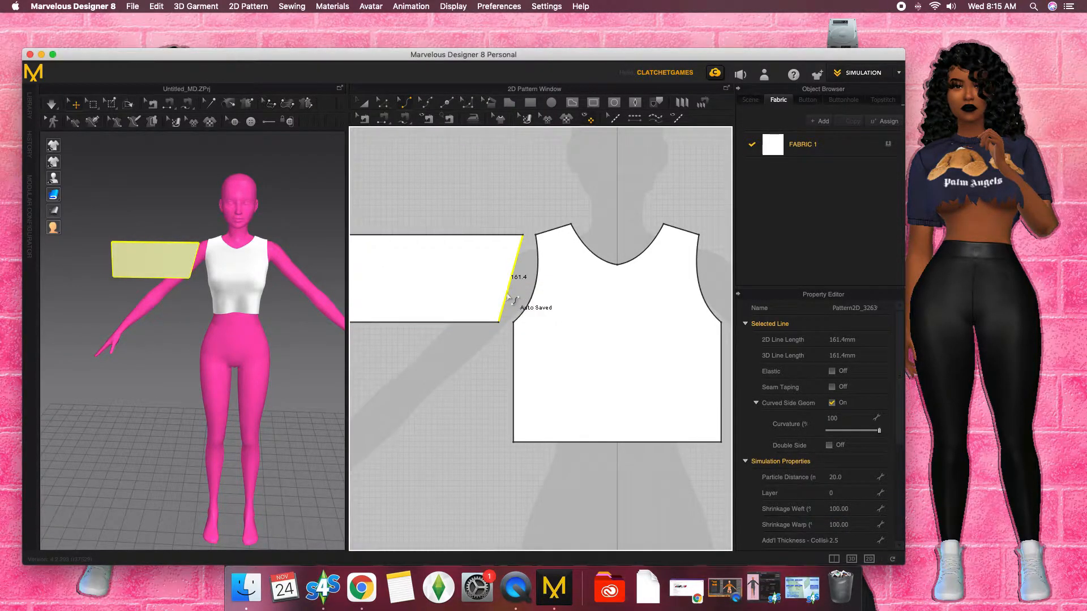
click(511, 290)
drag(511, 290, 523, 292)
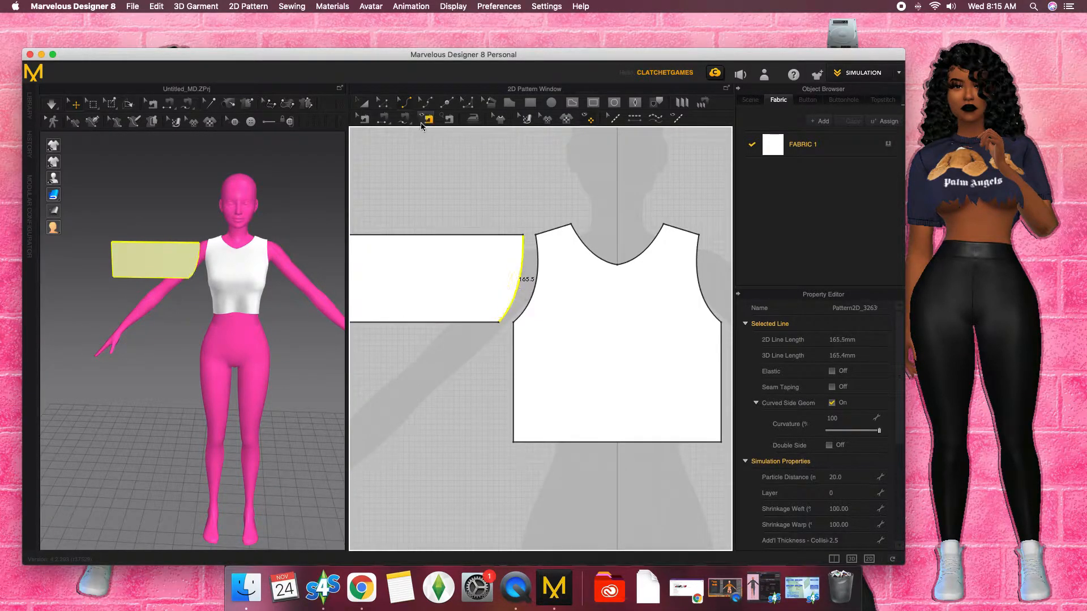
Step: Adjust the curve handles of the half-sleeve's armhole edge to give it an S-shaped sleeve-cap profile
click(383, 103)
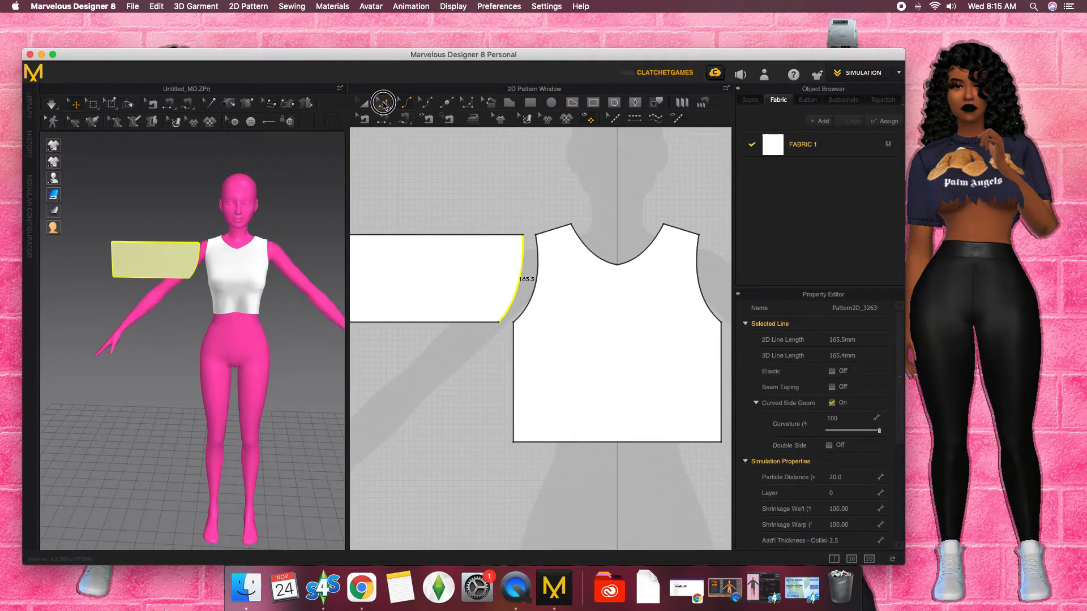
click(509, 315)
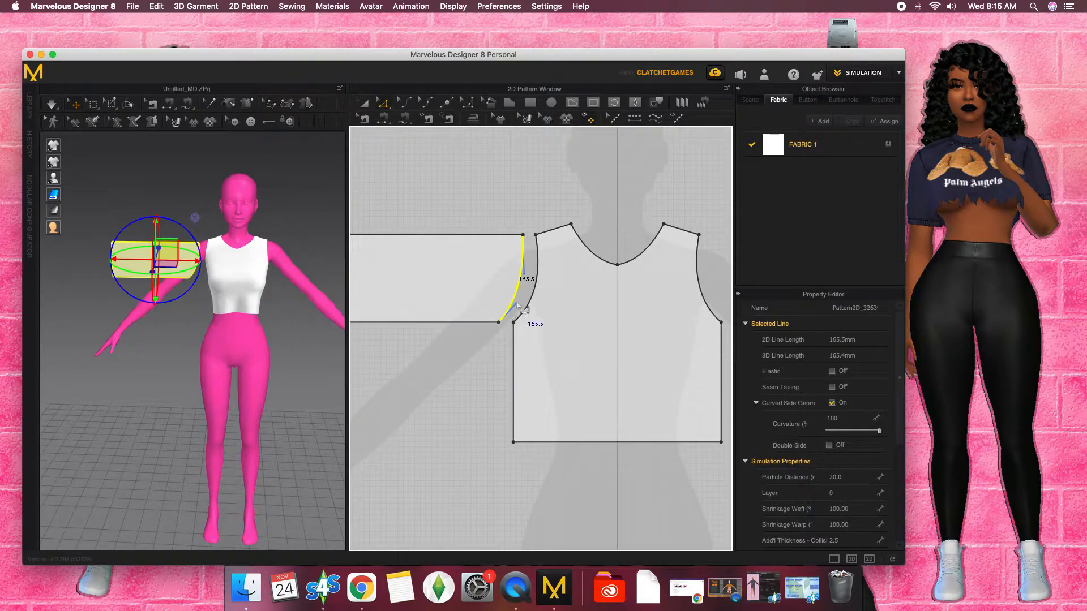
drag(516, 306, 532, 284)
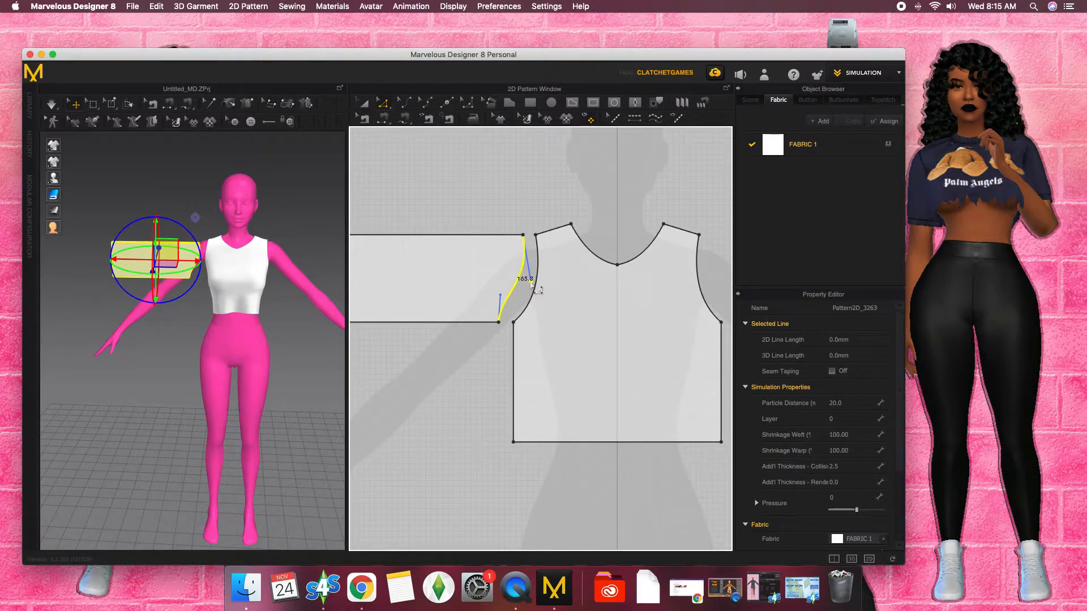
Step: Unfold the half-sleeve along its upper straight edge to make a full symmetrical sleeve
scroll(500, 250, down, 2)
click(493, 244)
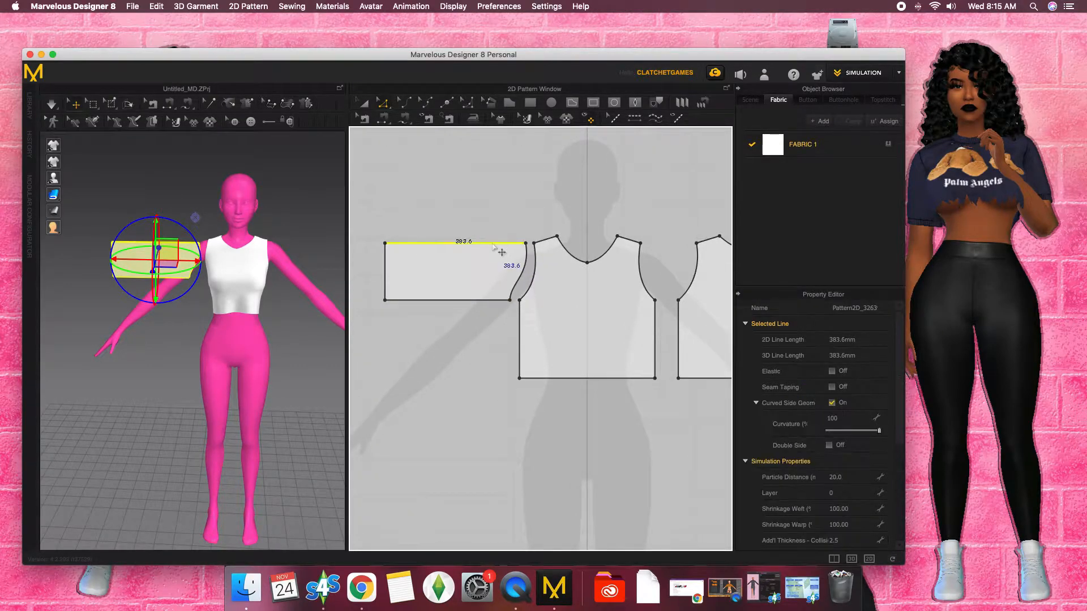
right_click(493, 245)
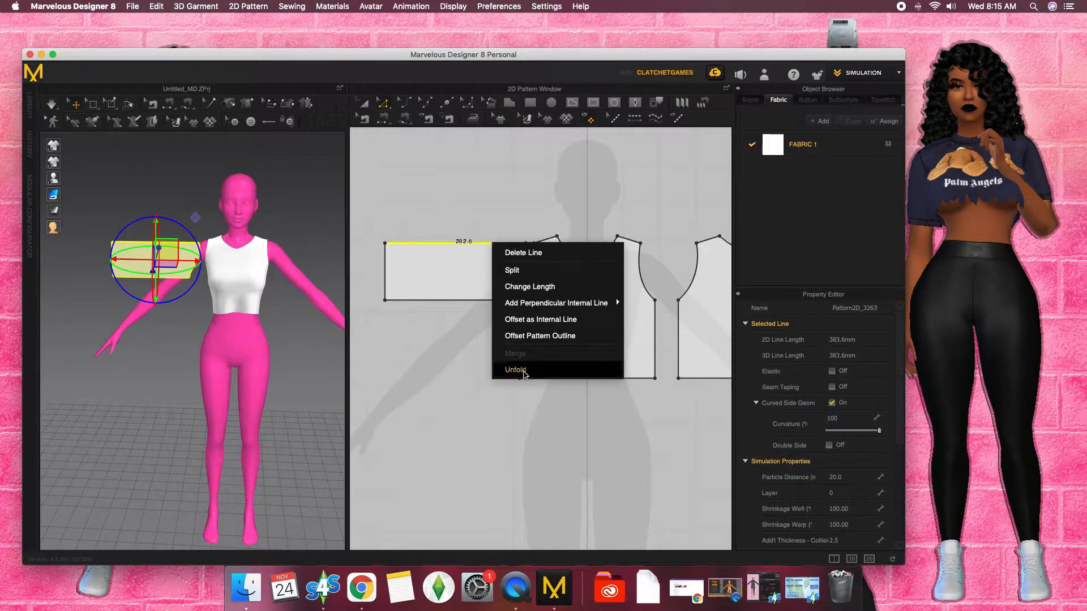
click(525, 370)
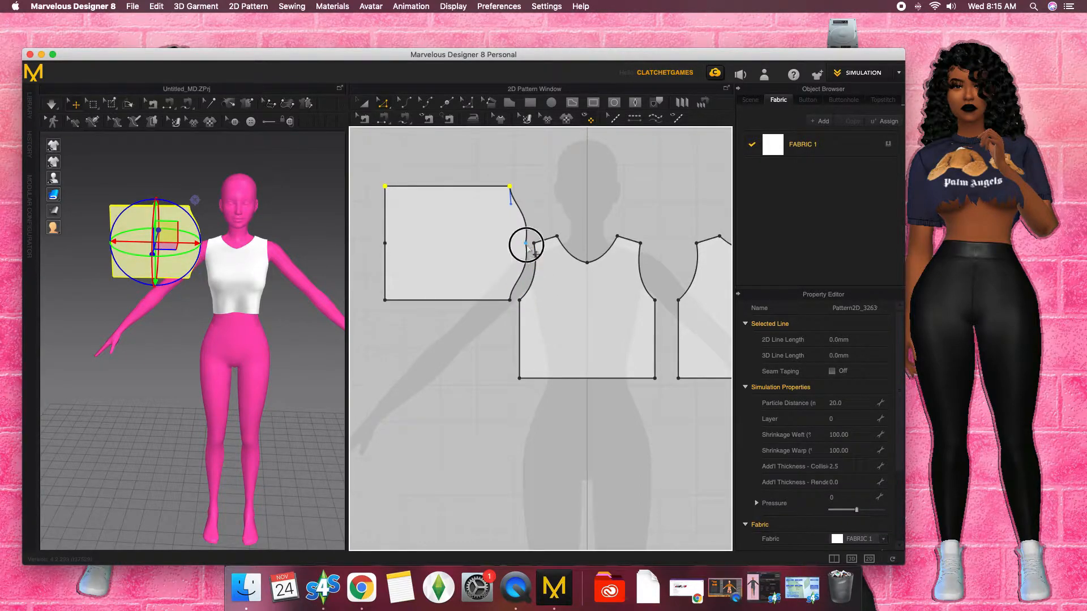
Step: Pull the sleeve cap's centre point outward toward the bodice and adjust the curve handles on both sides to round the cap
drag(528, 246, 552, 252)
drag(545, 213, 544, 204)
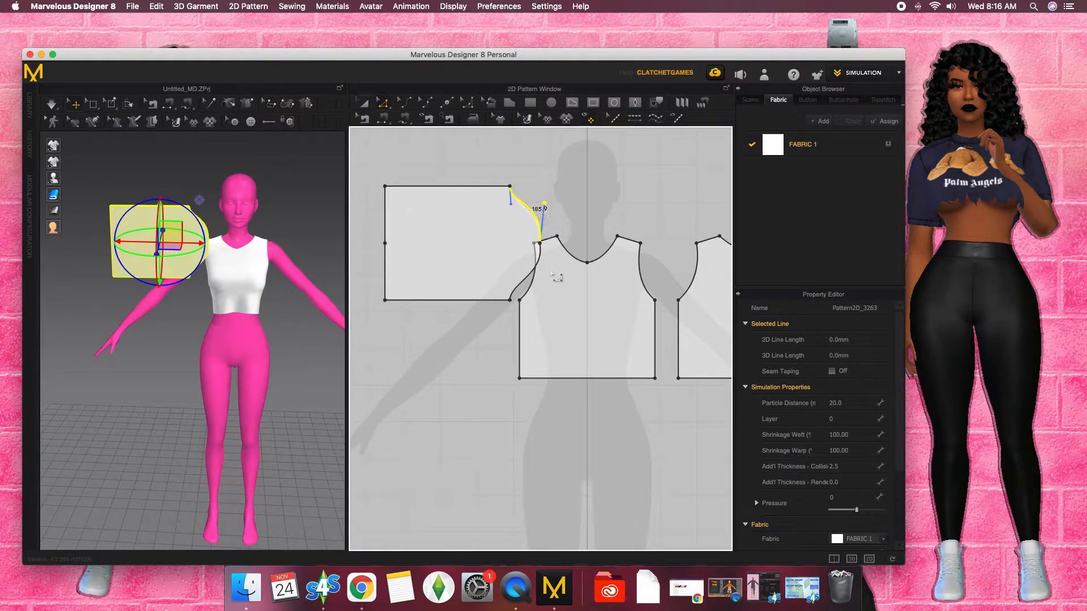
click(548, 270)
drag(545, 274, 542, 282)
click(560, 202)
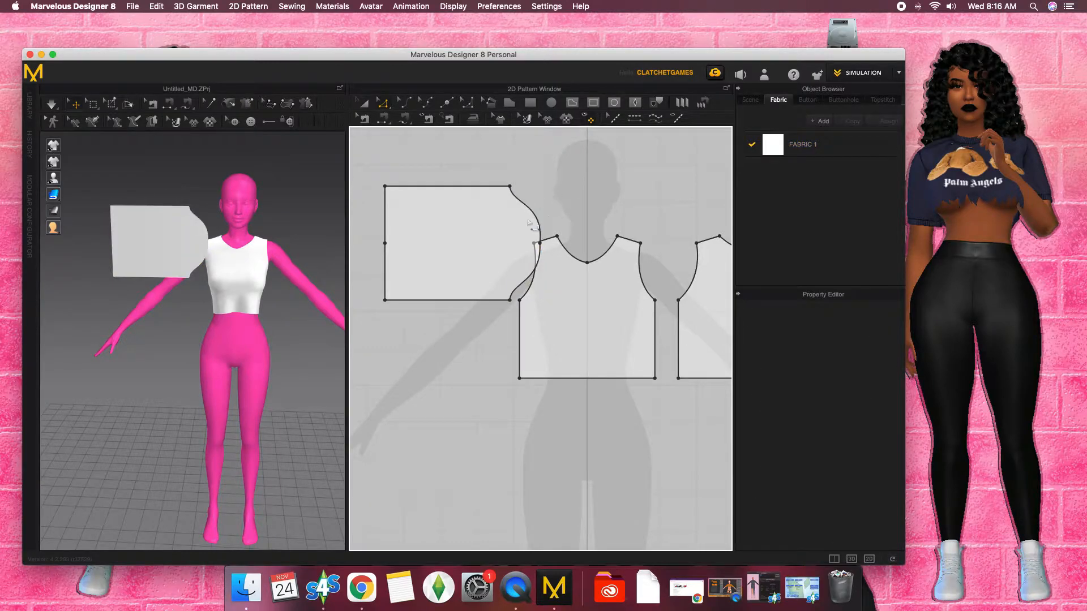
Step: Delete the middle point on the sleeve's cuff edge
click(386, 243)
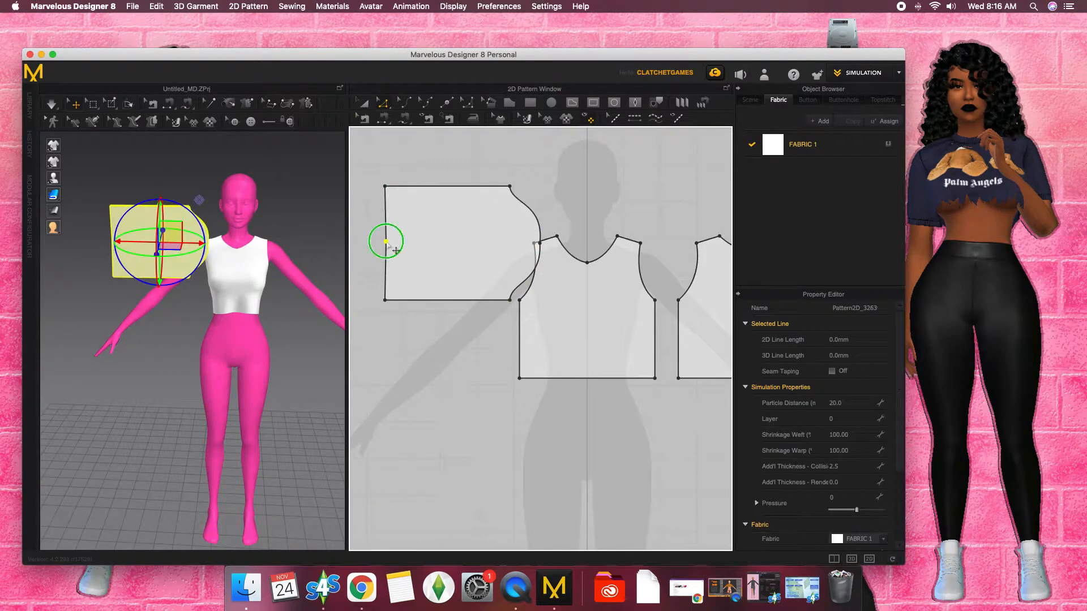
right_click(386, 244)
click(380, 208)
click(161, 7)
click(166, 22)
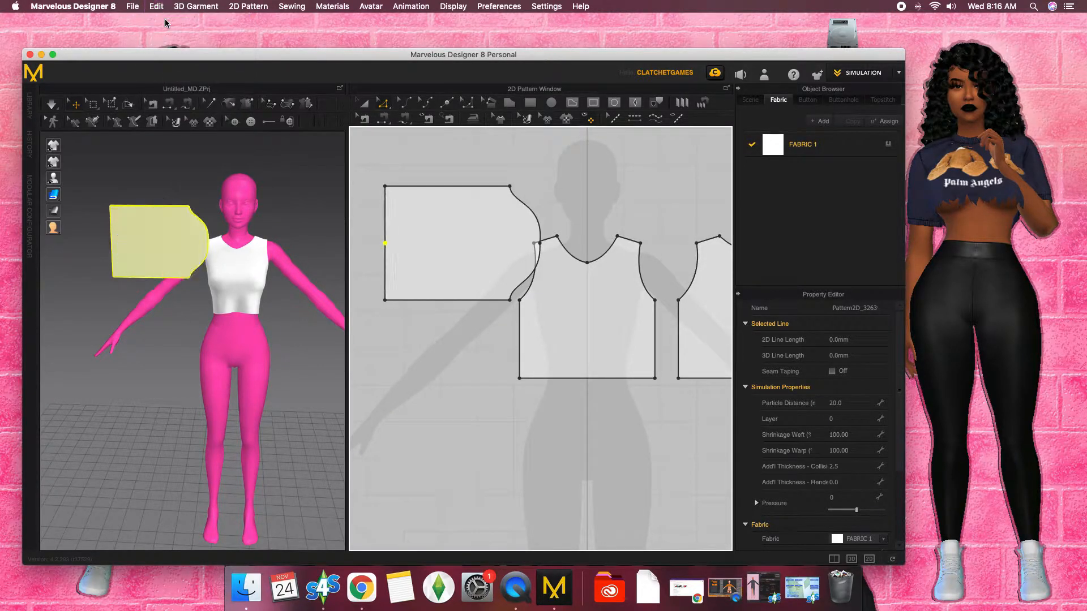
right_click(385, 246)
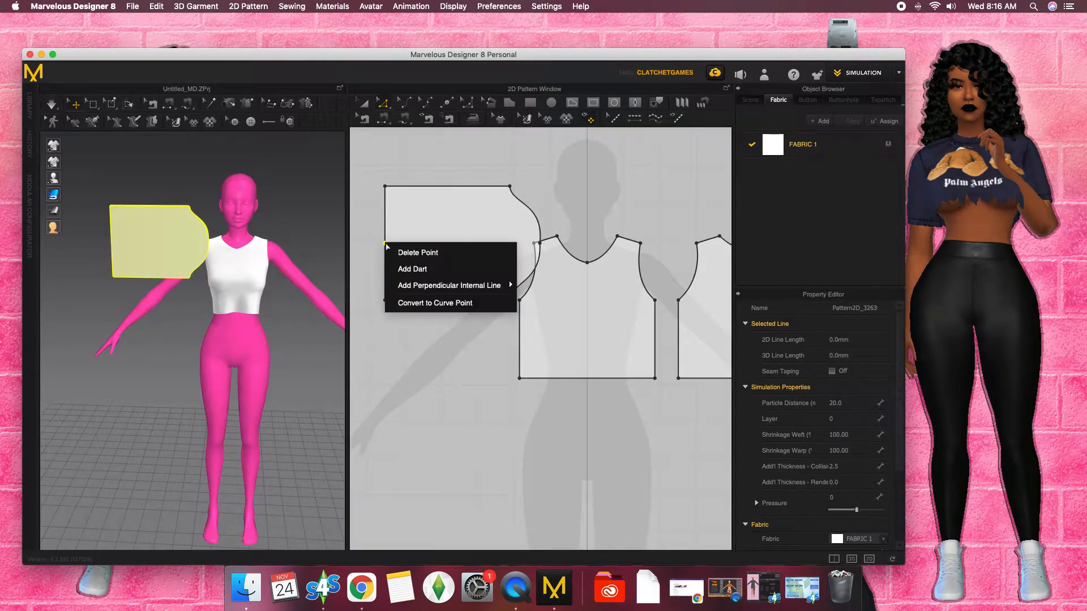
click(399, 250)
click(363, 103)
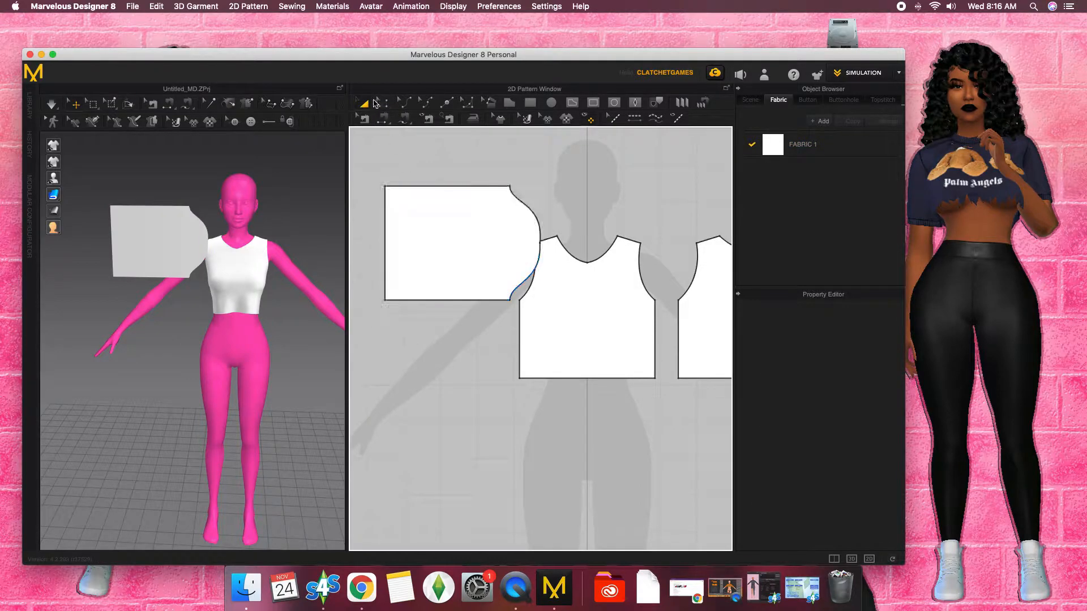
Step: Rotate the sleeve pattern about 90 degrees so its cap faces upward and place it beside the front bodice
click(490, 237)
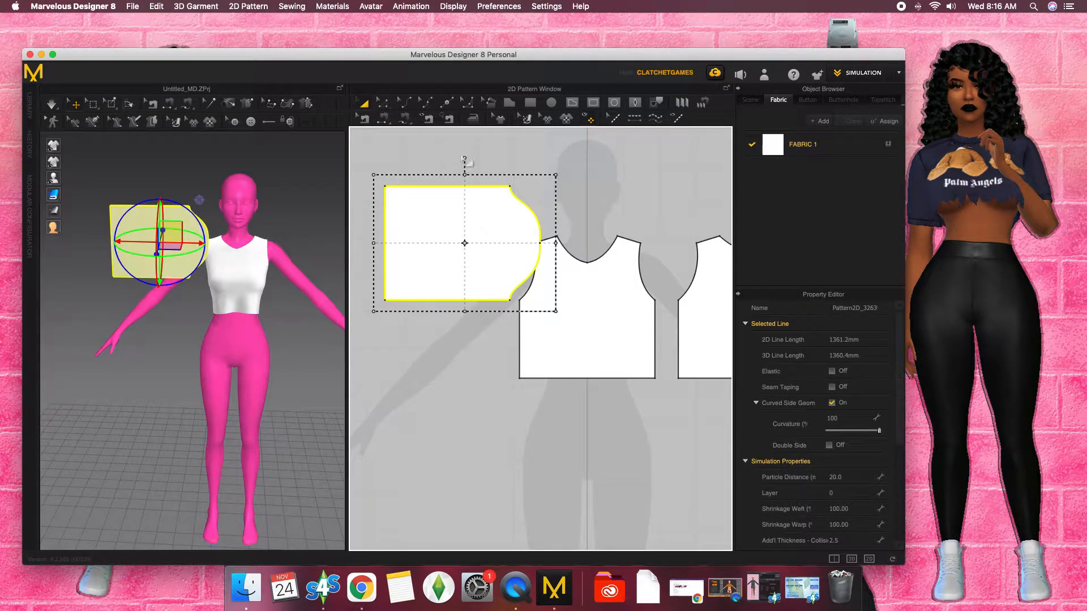
drag(465, 158, 408, 243)
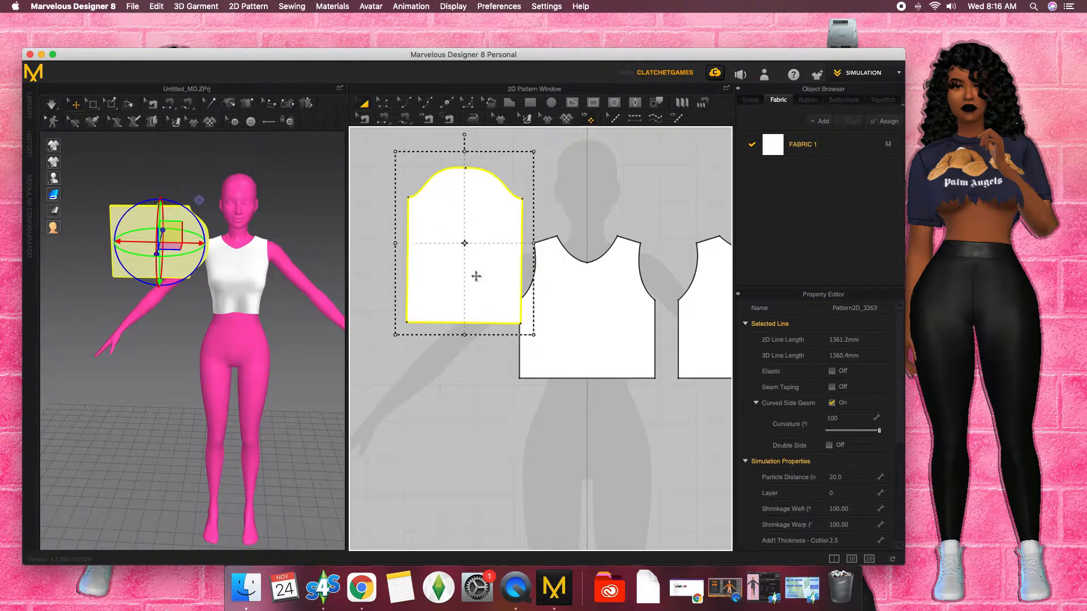
drag(464, 287, 448, 302)
Step: Wrap the sleeve around the avatar's right arm with an outer arm arrangement point, adjust its position toward the armhole, and hide the arrangement points
right_drag(184, 295, 226, 323)
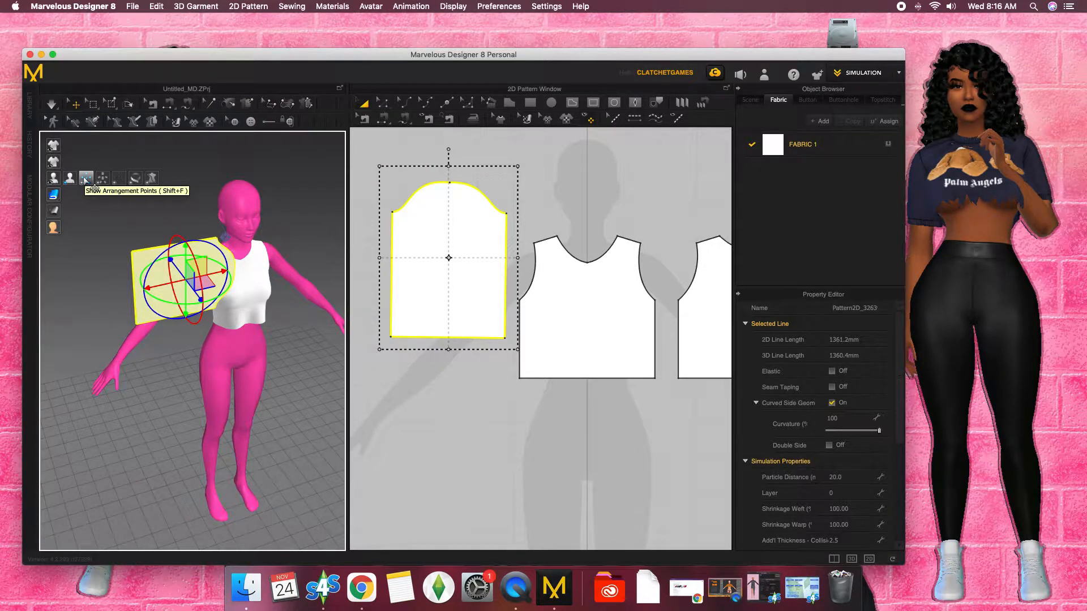
click(86, 180)
right_drag(100, 287, 145, 300)
click(201, 293)
drag(149, 289, 133, 291)
right_drag(134, 291, 158, 284)
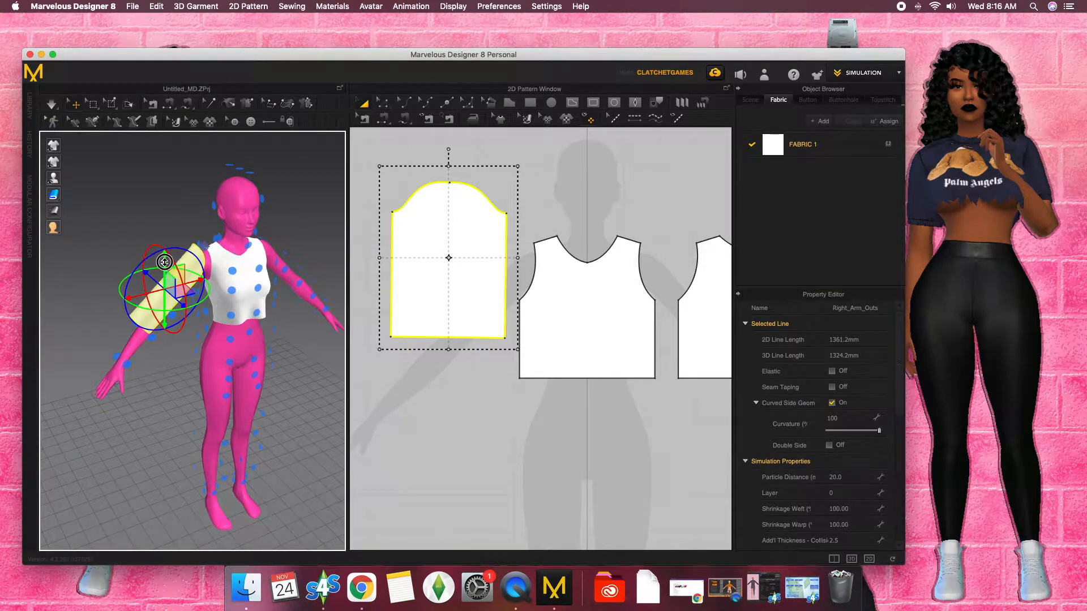
drag(164, 262, 164, 266)
click(54, 179)
key(space)
Step: Sew the two halves of the right sleeve's cap to the front and back armhole edges with Segment Sewing
right_drag(194, 235, 163, 234)
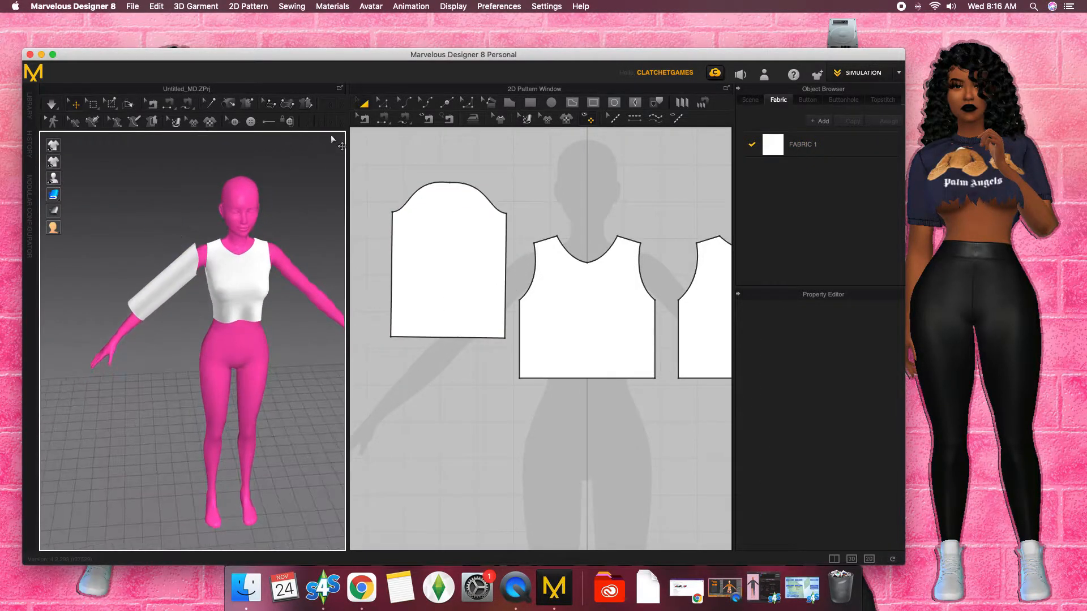
click(386, 120)
scroll(198, 274, up, 5)
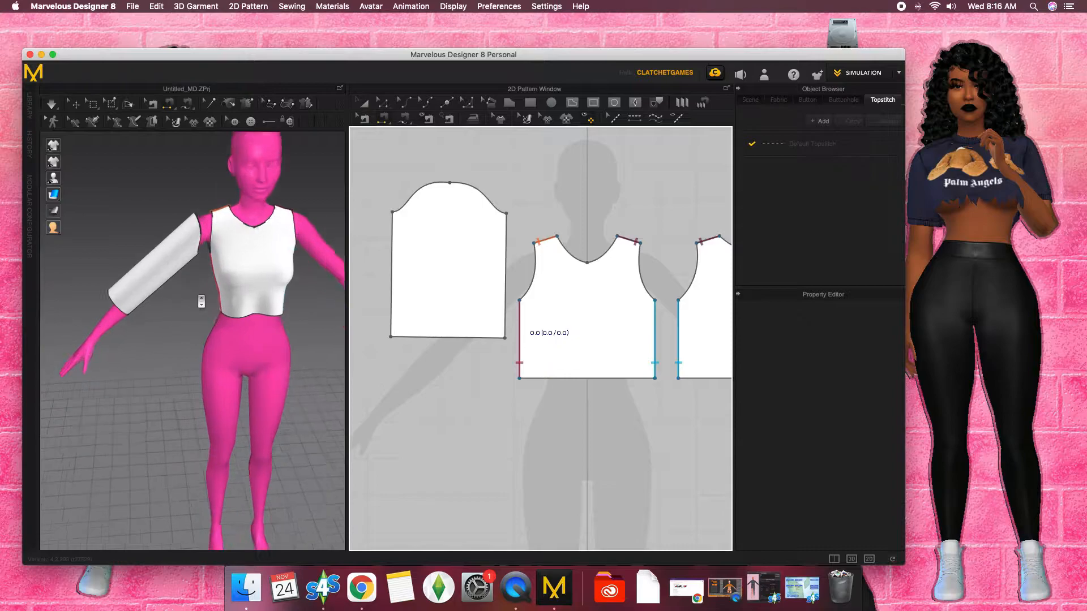
right_drag(196, 275, 204, 303)
click(205, 237)
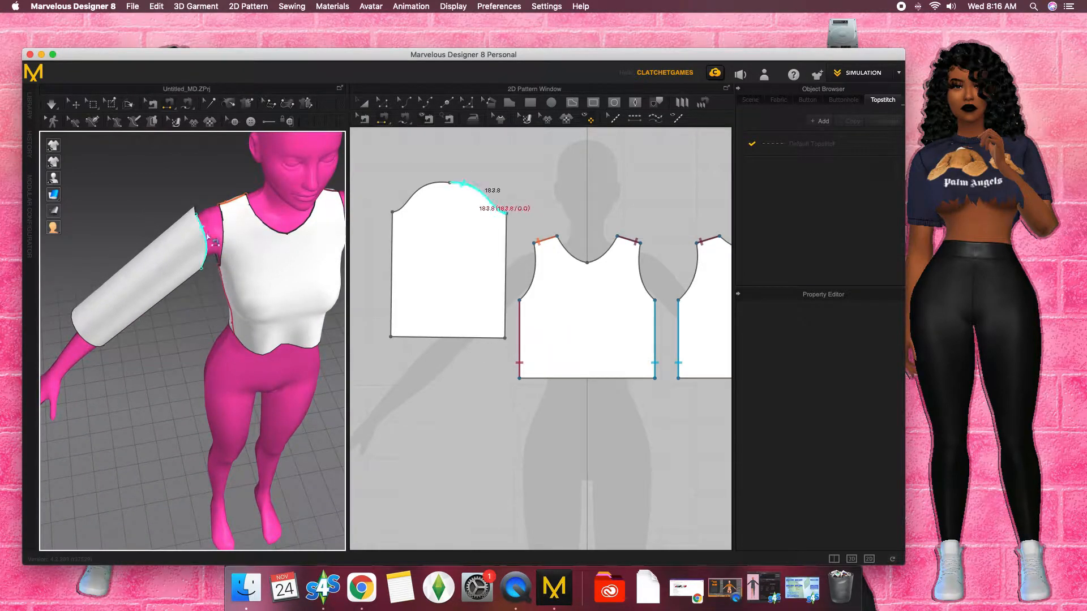
click(226, 232)
right_drag(225, 232, 233, 255)
click(218, 278)
click(208, 302)
Step: Simulate the garment to drape the right sleeve onto the bodice and inspect the armhole from several angles
right_drag(219, 319, 102, 146)
click(51, 104)
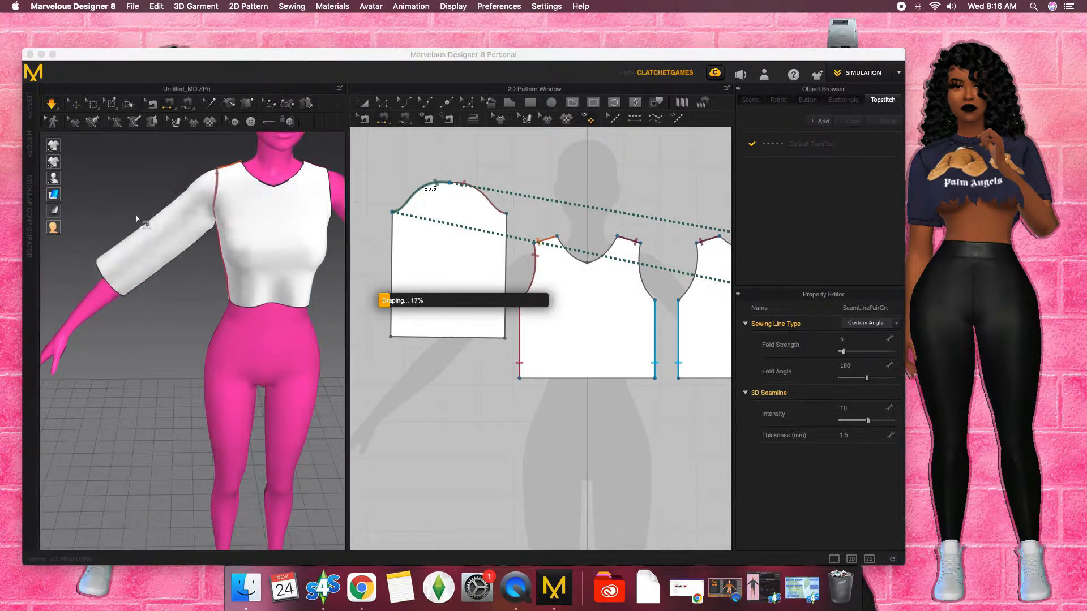
right_drag(163, 197, 257, 214)
mouse_move(224, 272)
right_down()
mouse_move(263, 260)
mouse_move(210, 262)
right_up()
right_drag(232, 222, 152, 226)
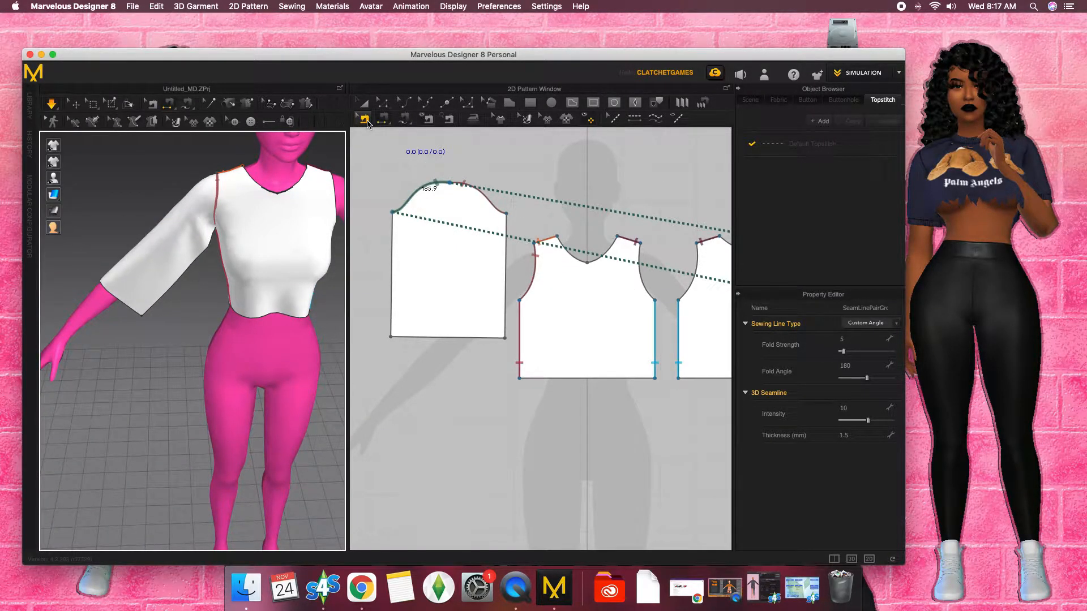
click(368, 124)
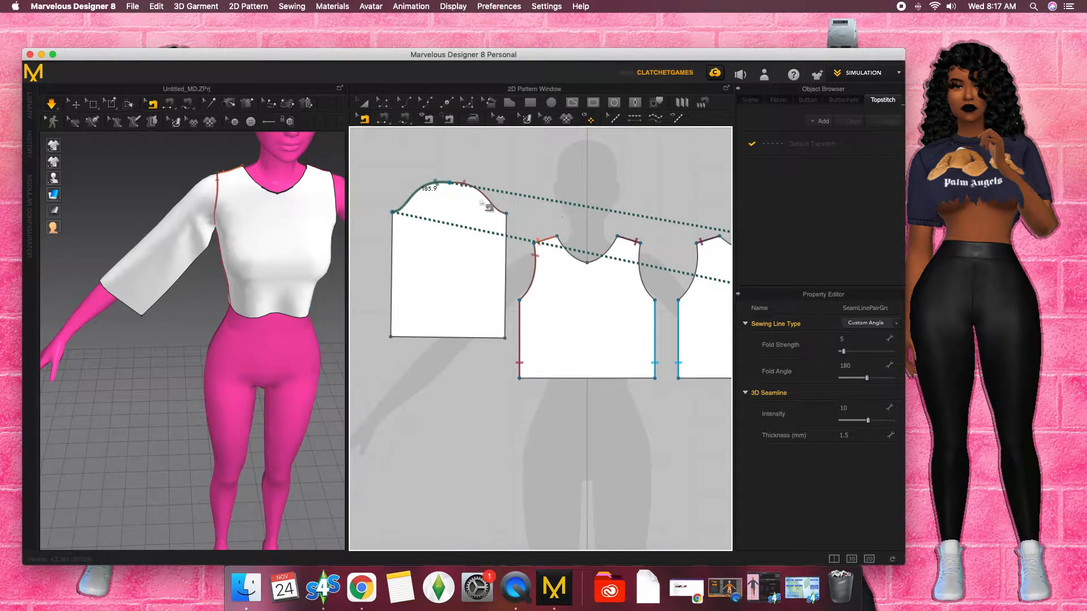
right_click(413, 196)
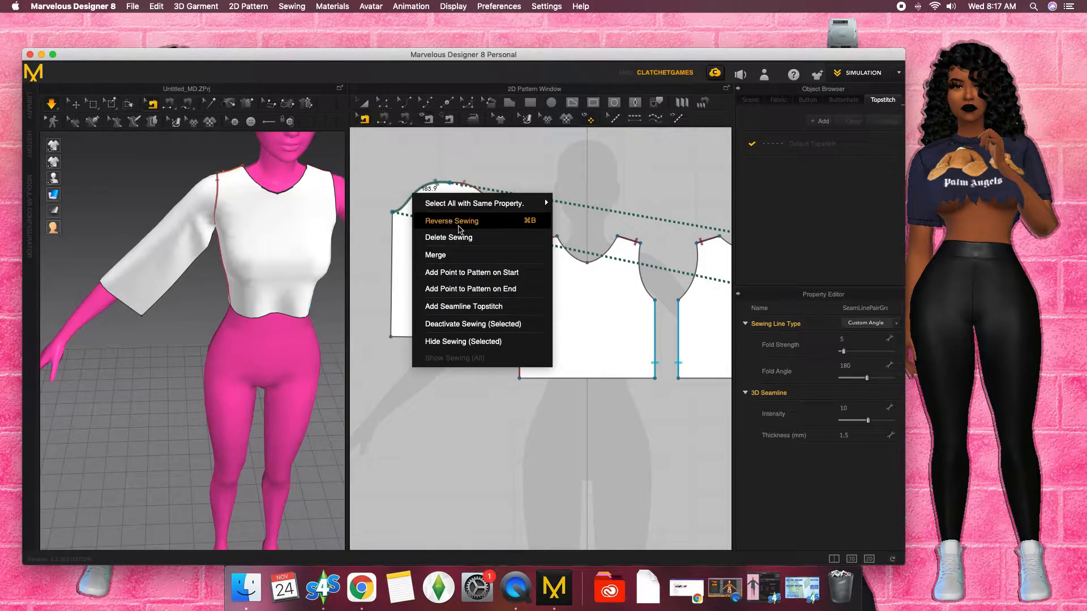
click(363, 98)
Step: Sew the sleeve's two straight side edges together to close the underarm seam, and simulate the garment
mouse_move(249, 249)
right_down()
mouse_move(228, 237)
mouse_move(240, 238)
right_up()
click(385, 118)
click(393, 232)
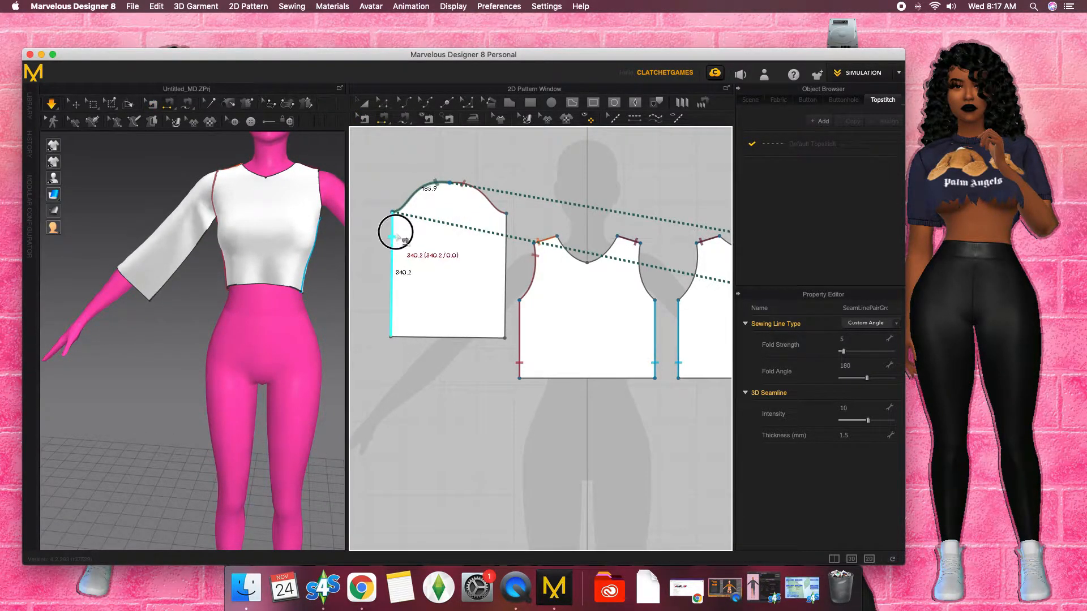
click(505, 233)
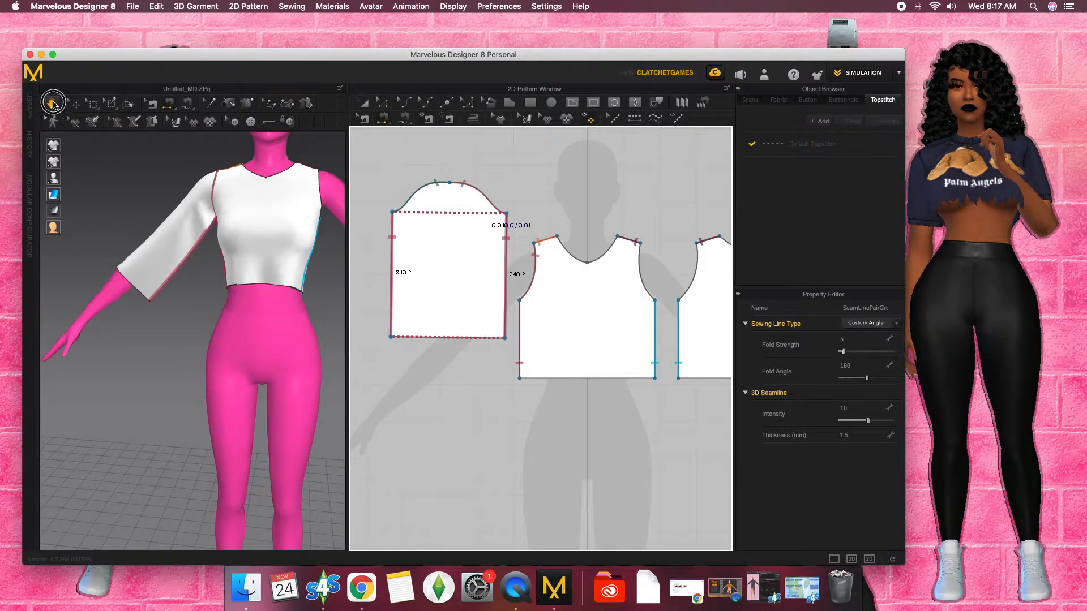
click(51, 104)
Step: Shorten the sleeve to upper-arm length by moving its cuff edge toward the cap, and simulate the result
click(363, 103)
click(385, 105)
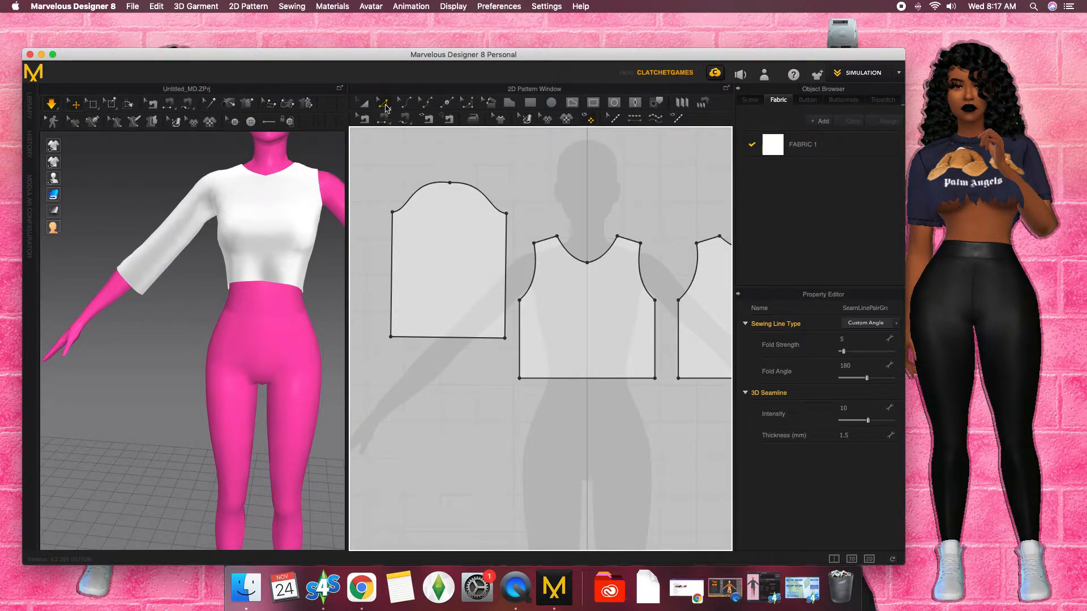
drag(452, 338, 451, 266)
right_drag(202, 315, 245, 327)
click(50, 104)
drag(440, 270, 441, 261)
click(51, 103)
right_drag(113, 257, 138, 259)
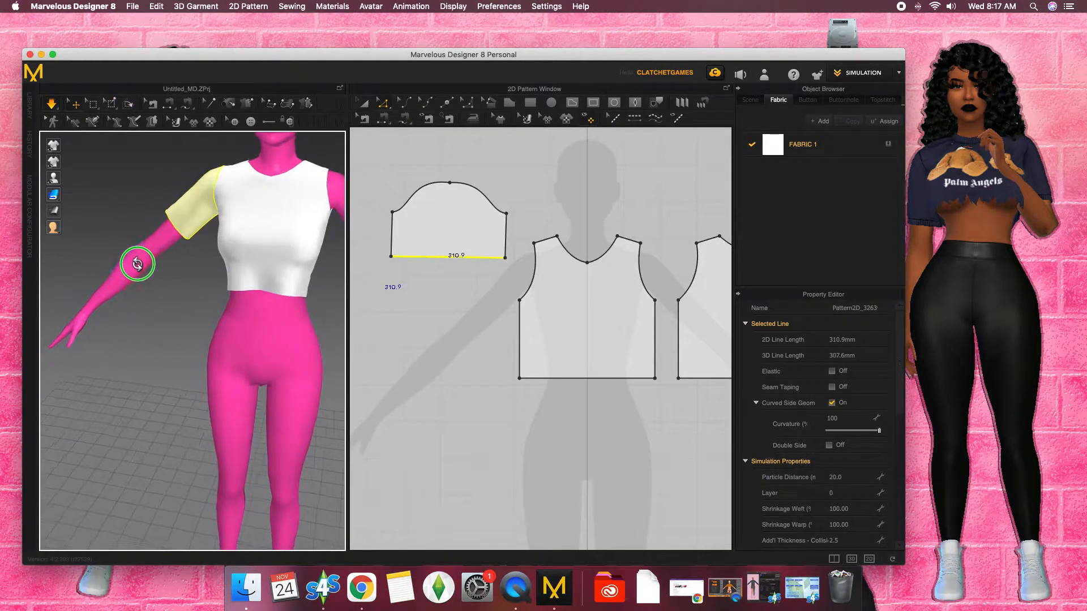
Step: Offset the sleeve's hem edge as a single internal line at a distance of 25 mm
right_click(449, 261)
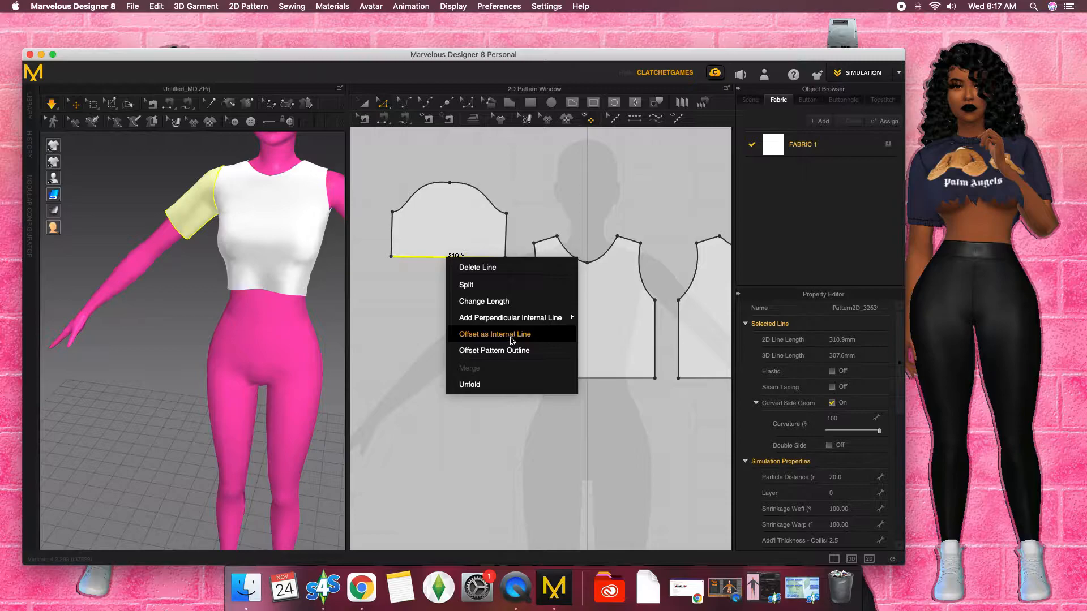
click(510, 335)
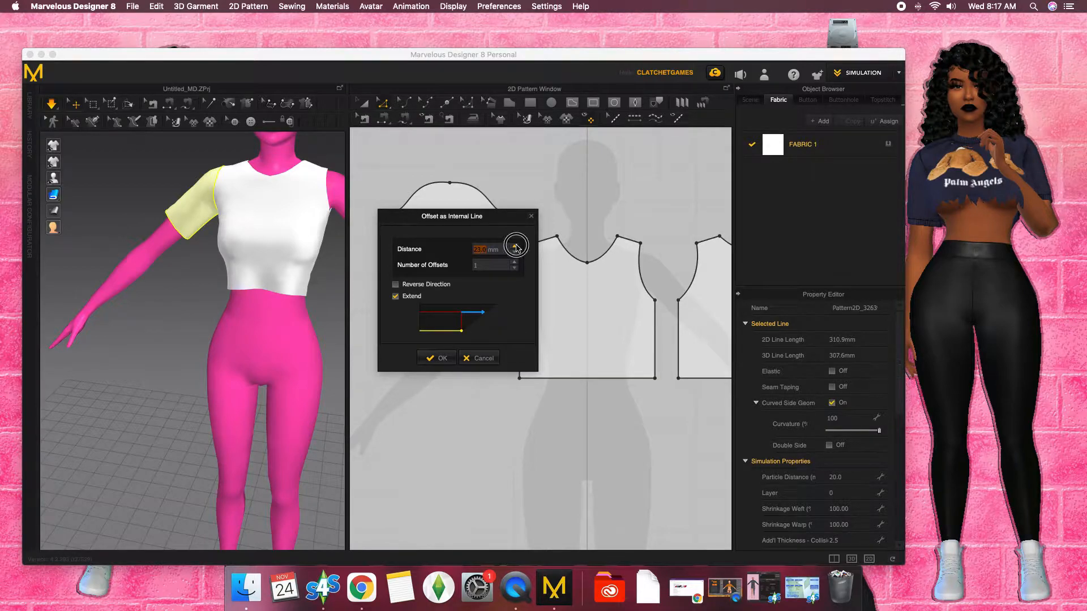
click(433, 355)
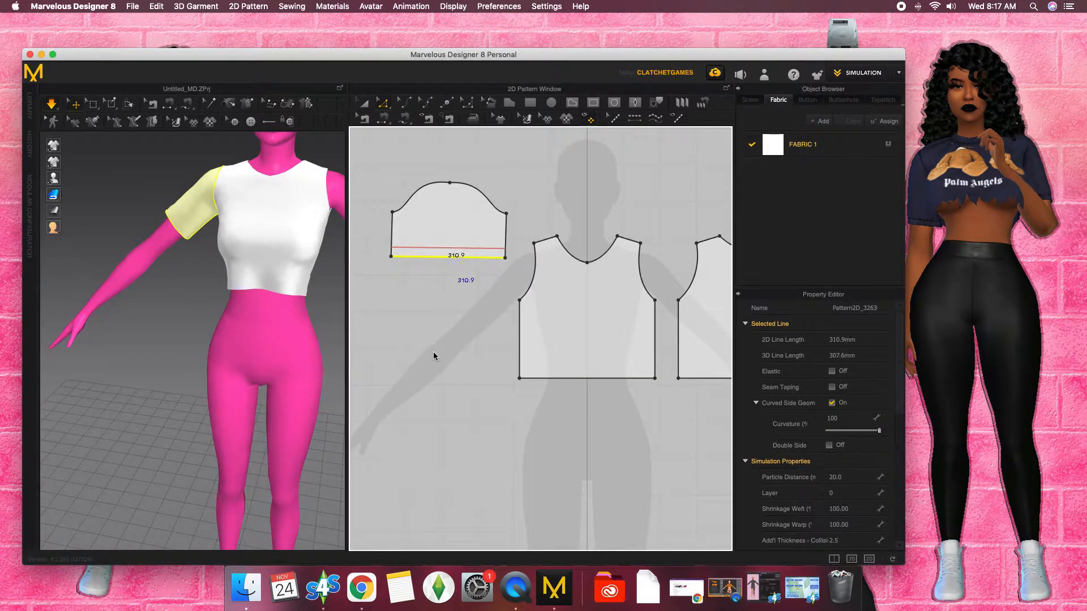
mouse_move(218, 320)
right_down()
mouse_move(244, 306)
mouse_move(230, 314)
right_up()
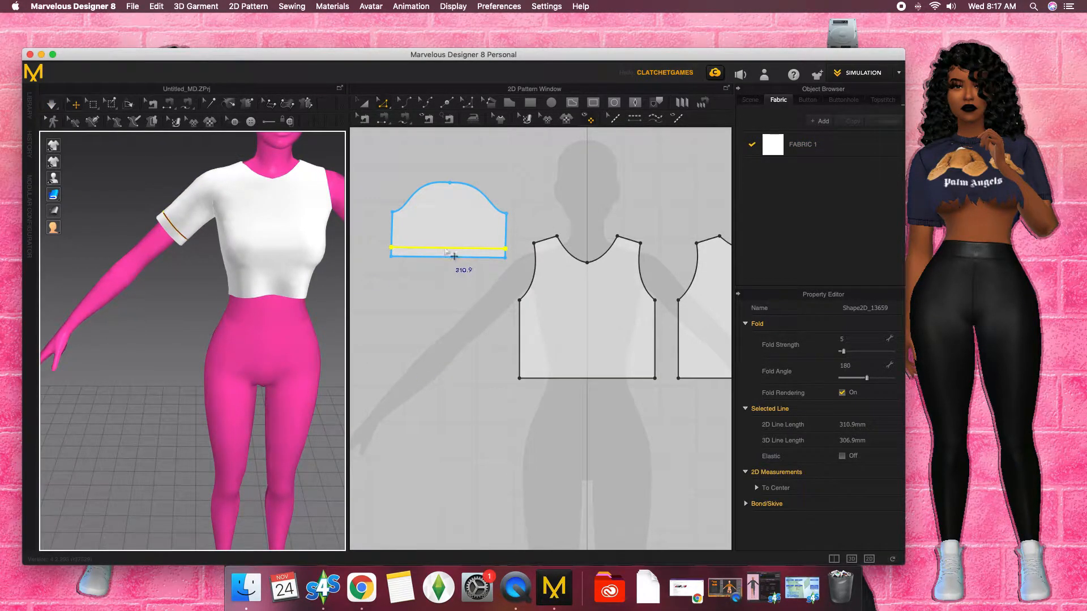
Step: Cut and sew the sleeve along the internal line to make a separate cuff band
right_click(446, 250)
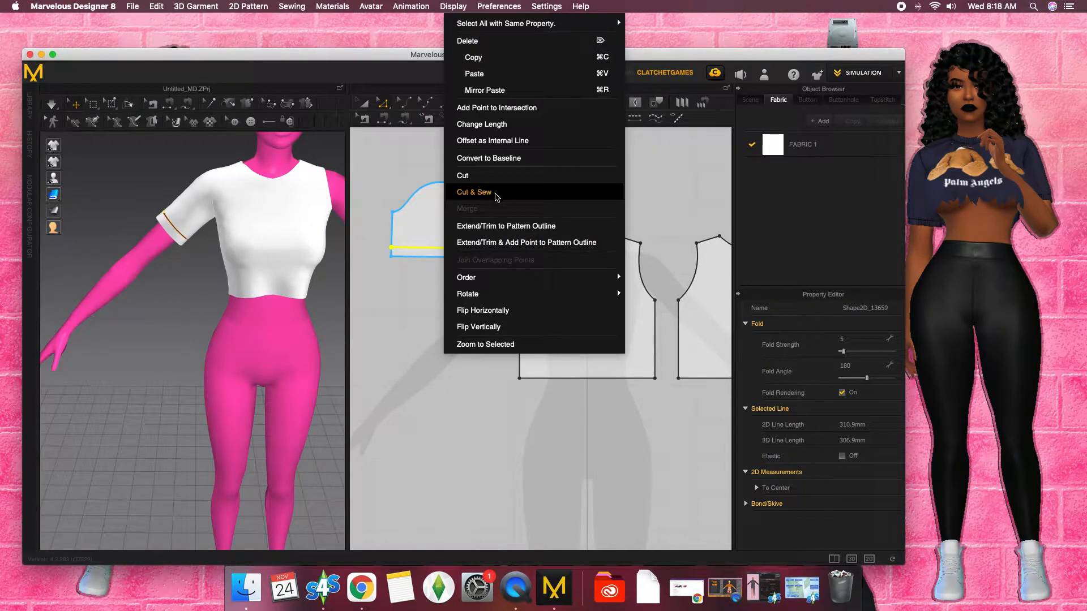
click(476, 192)
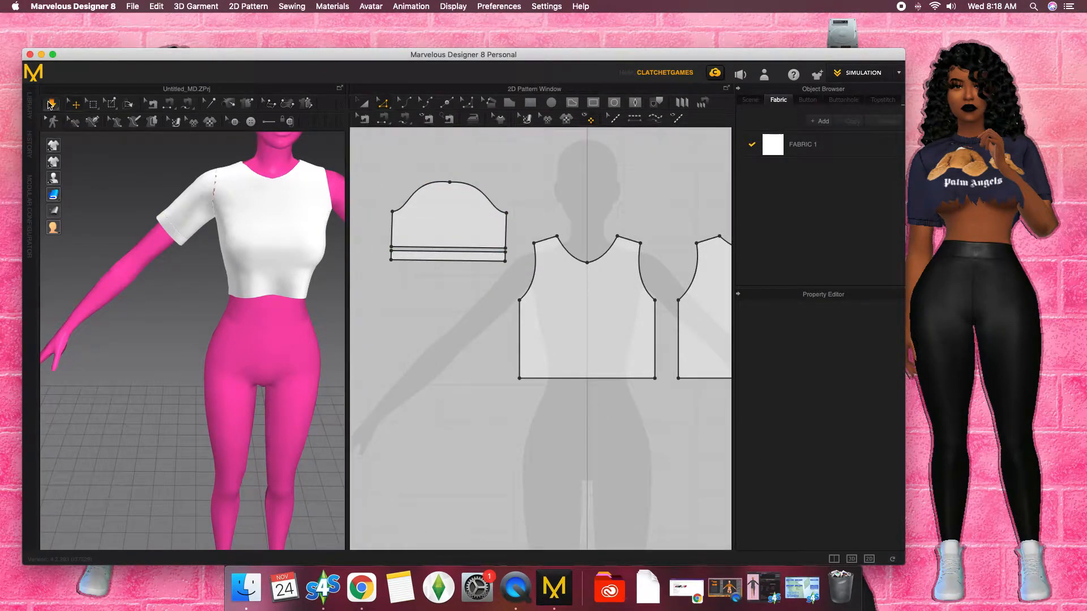
mouse_move(189, 304)
right_down()
mouse_move(284, 317)
mouse_move(176, 304)
right_up()
Step: Narrow the cuff band slightly from one end so it fits tighter, and simulate the garment
click(364, 103)
click(404, 299)
click(437, 255)
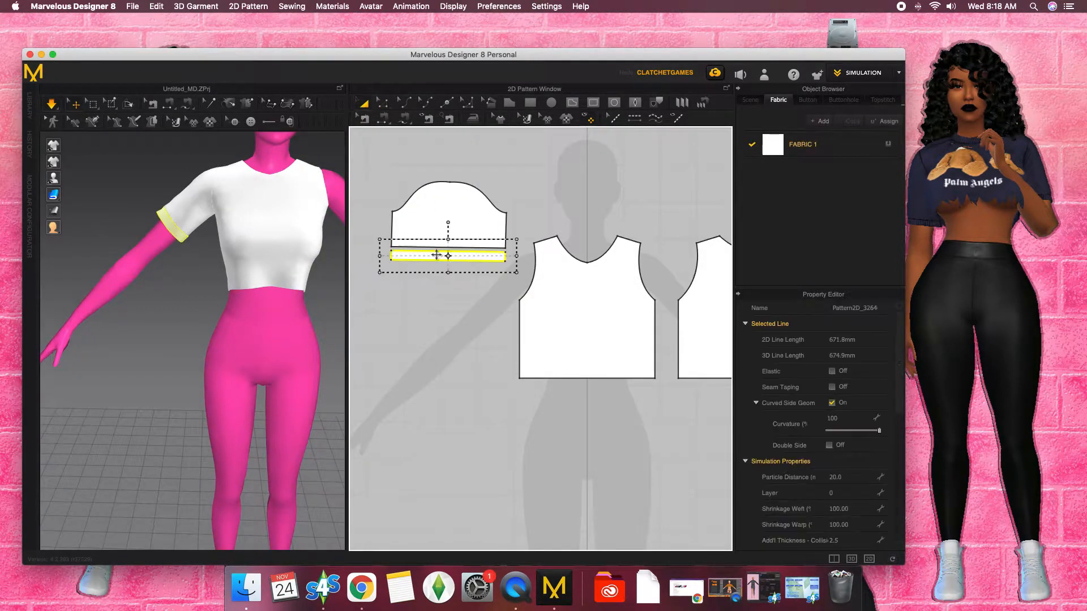
drag(381, 257, 384, 258)
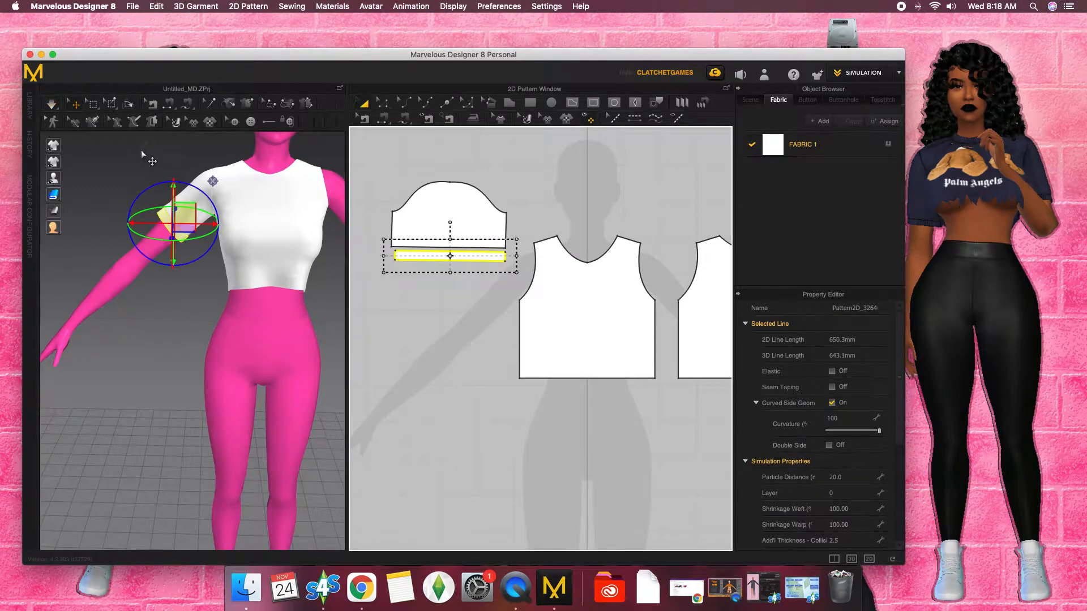
click(51, 103)
right_drag(126, 238, 178, 282)
middle_drag(227, 291, 177, 332)
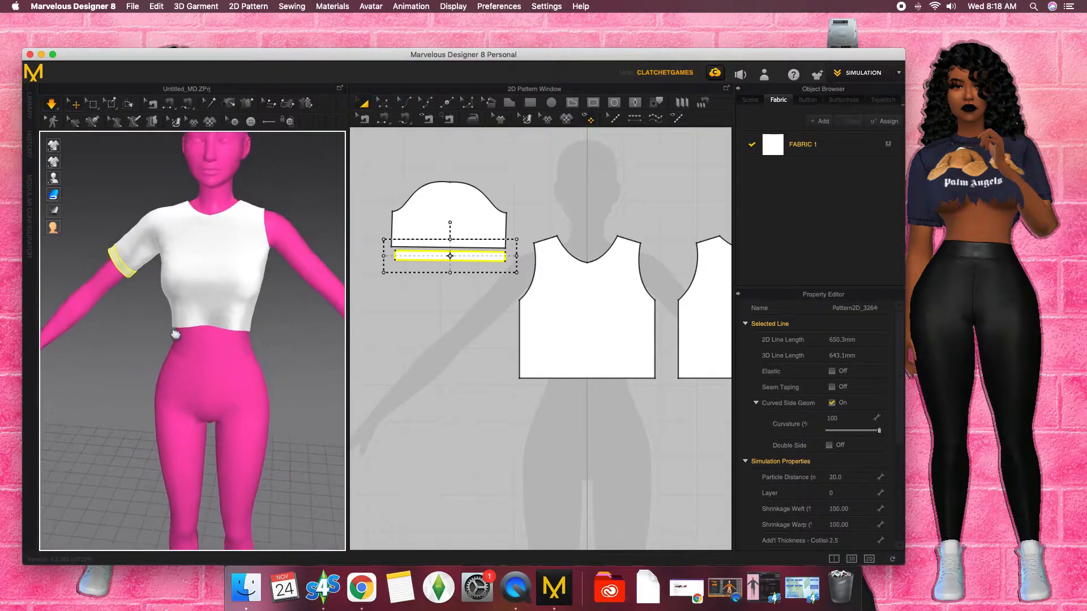
Step: Clone the sleeve and its cuff band as linked symmetric patterns and place them on the other side of the bodice pieces
click(364, 105)
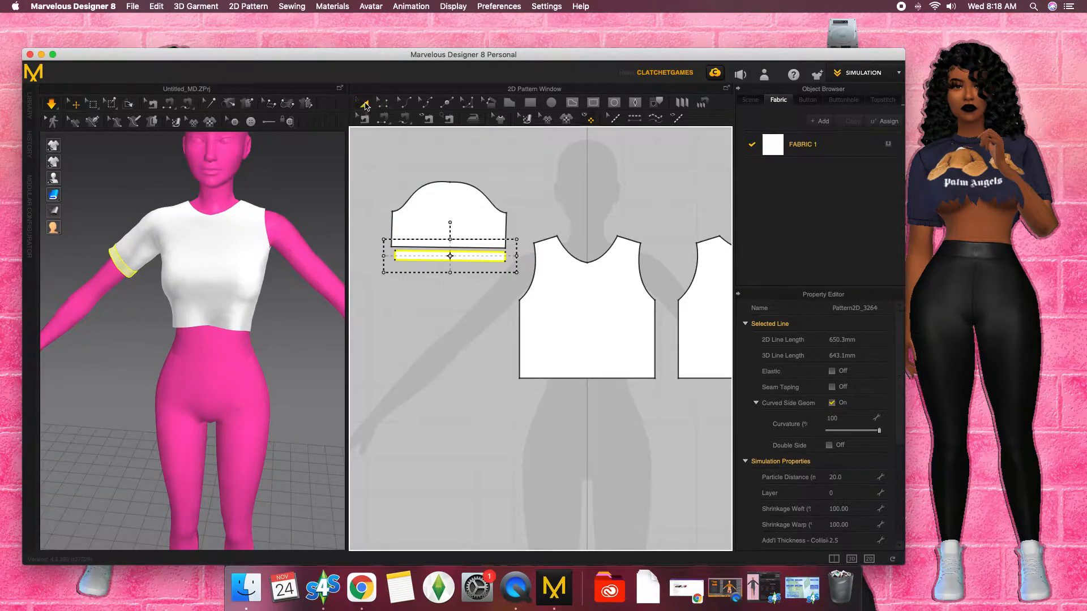
drag(374, 176, 518, 304)
scroll(433, 284, down, 3)
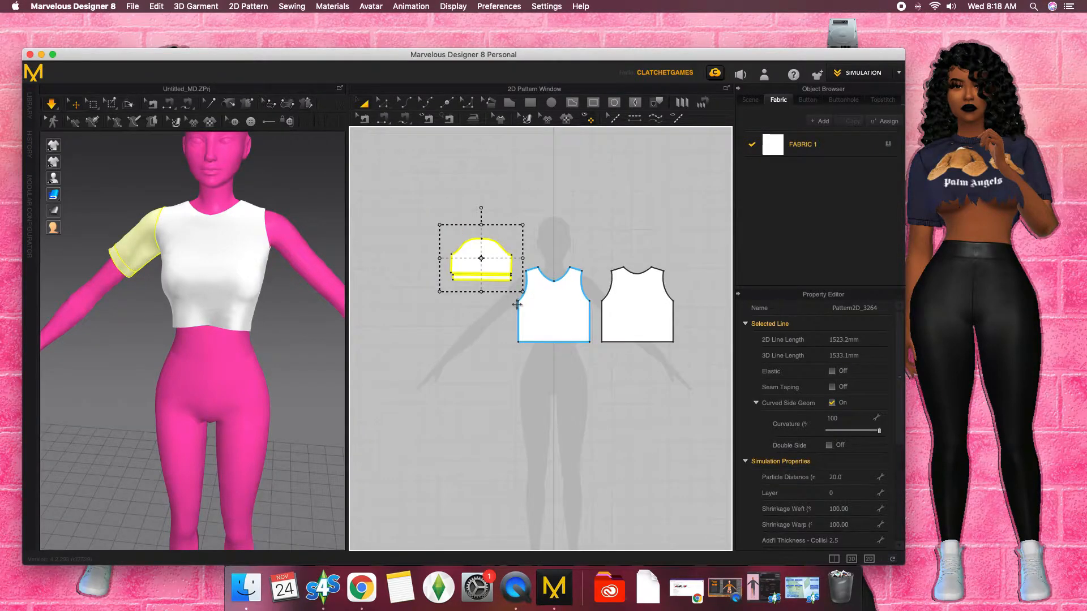
right_click(462, 254)
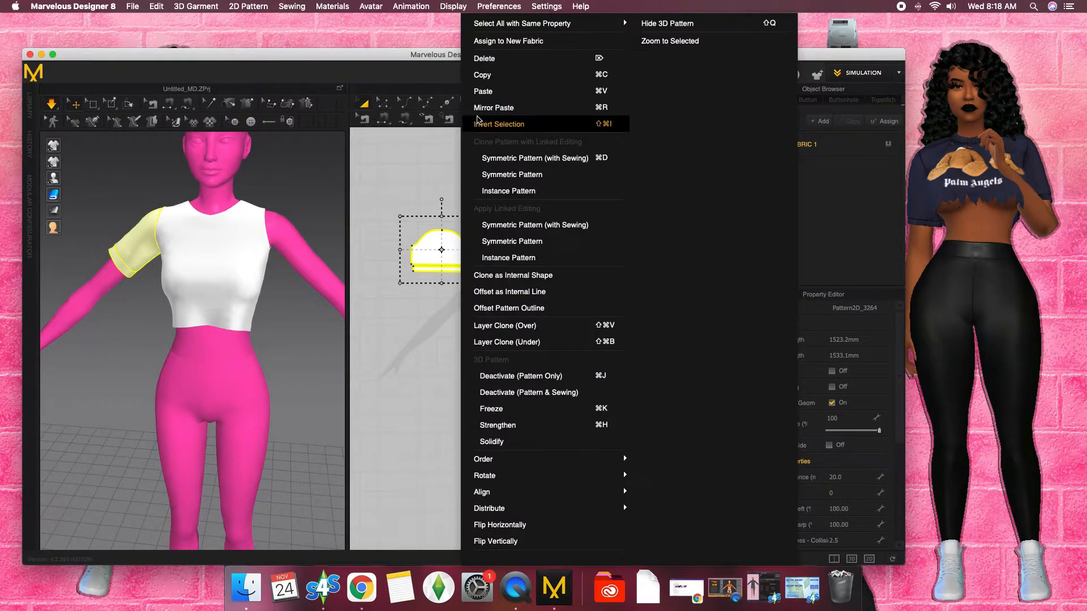
click(523, 76)
right_click(460, 258)
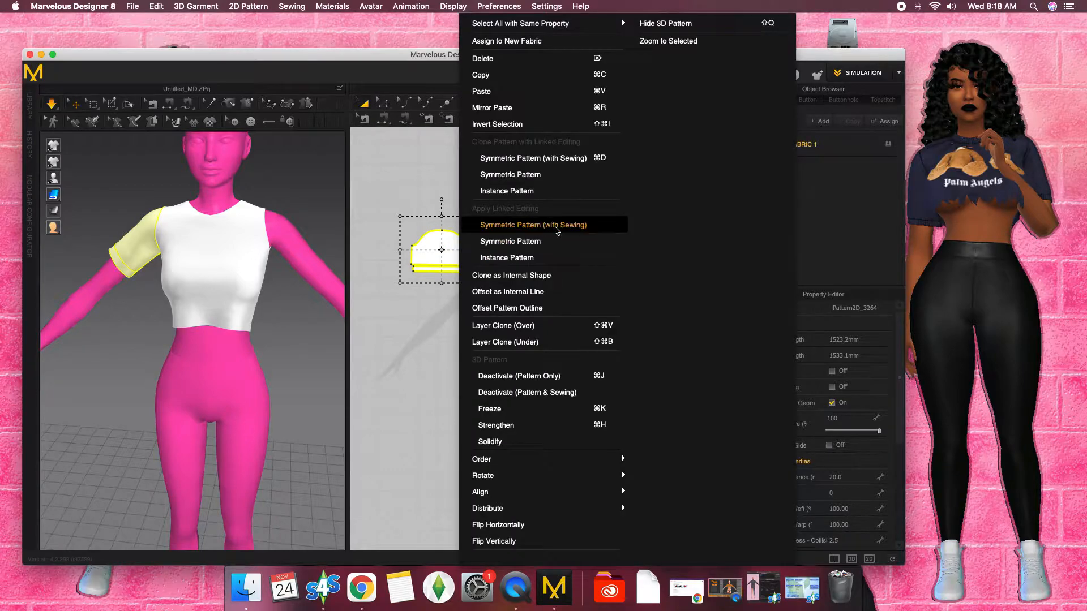
click(515, 172)
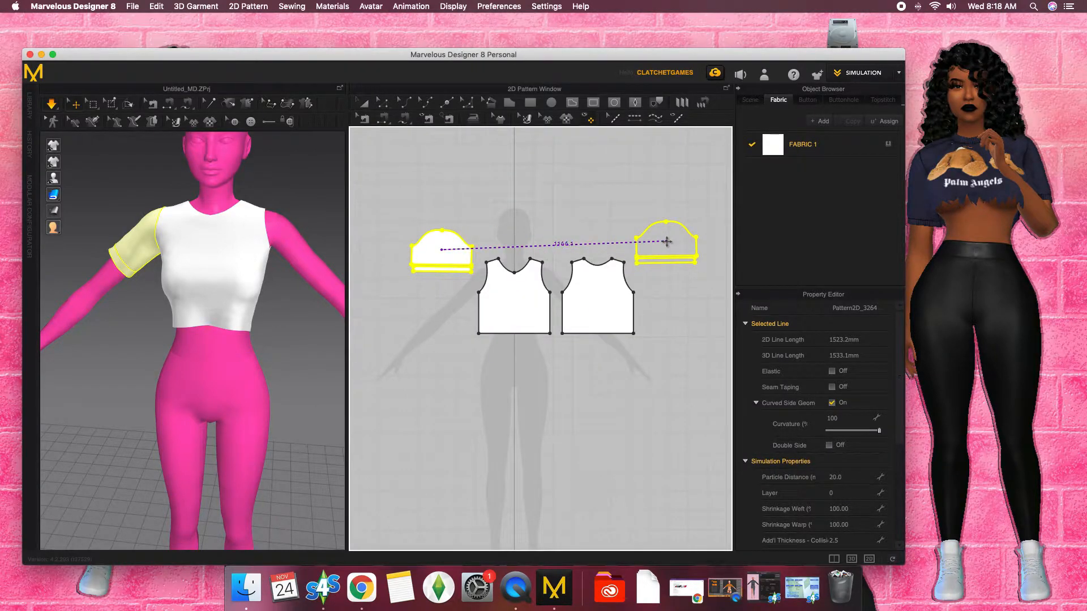
click(384, 309)
Step: Move the cloned sleeve and cuff in 3D onto the avatar's left arm, close to the armhole
middle_drag(323, 331, 214, 329)
right_drag(224, 326, 247, 323)
middle_drag(309, 326, 212, 286)
right_drag(213, 286, 200, 305)
drag(270, 200, 68, 208)
middle_drag(136, 288, 307, 309)
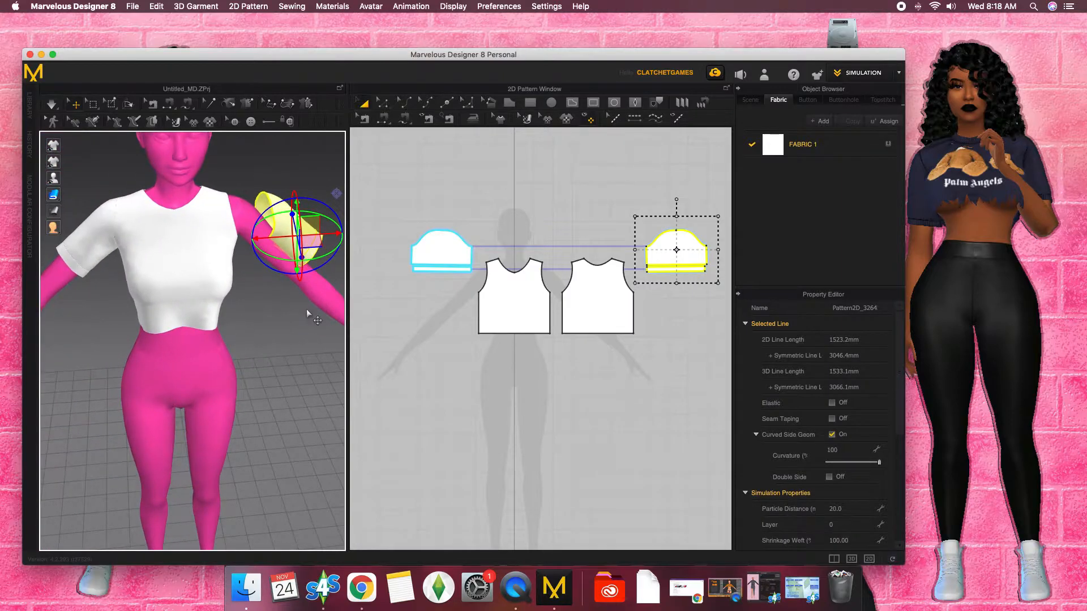
drag(263, 235, 235, 238)
Step: Sew the left sleeve's cap to the front and back armhole edges, and simulate the garment
scroll(251, 245, up, 4)
middle_drag(251, 246, 248, 342)
right_drag(247, 343, 226, 323)
click(386, 122)
right_drag(270, 275, 269, 310)
click(241, 279)
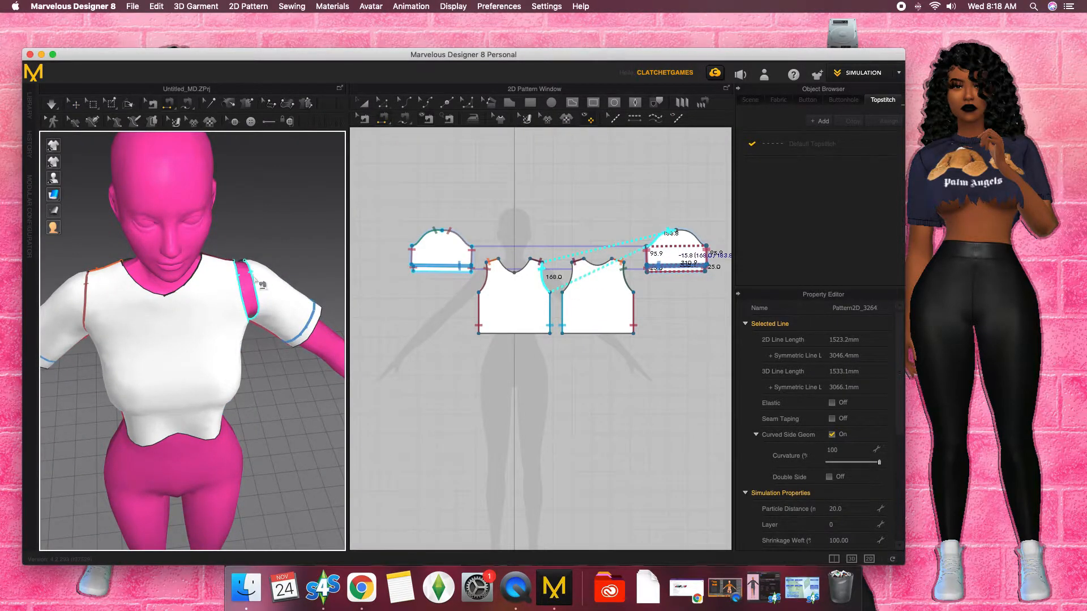
click(275, 286)
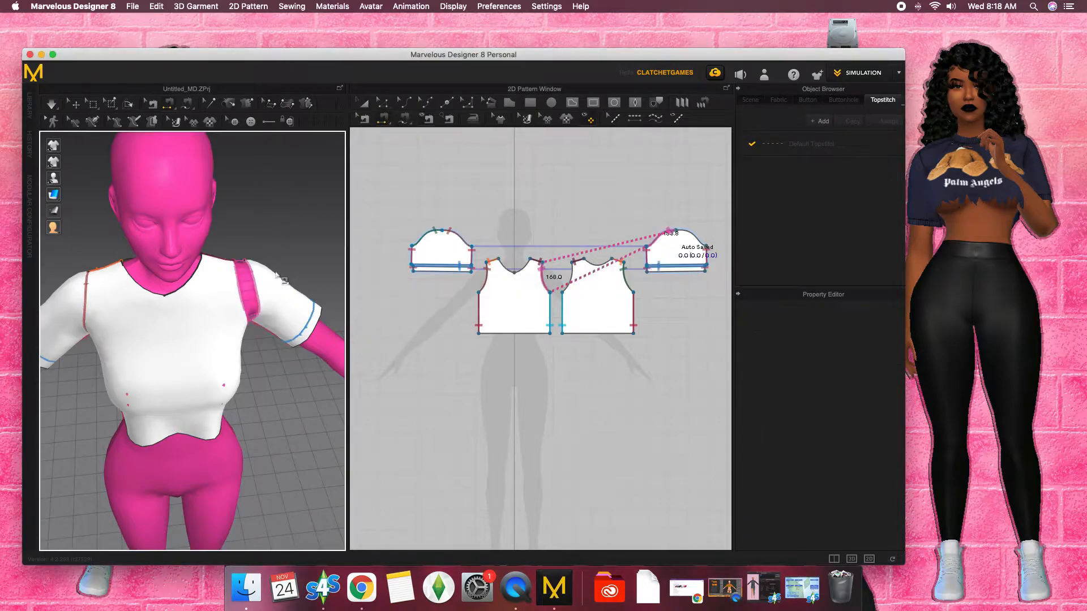
right_drag(258, 273, 235, 253)
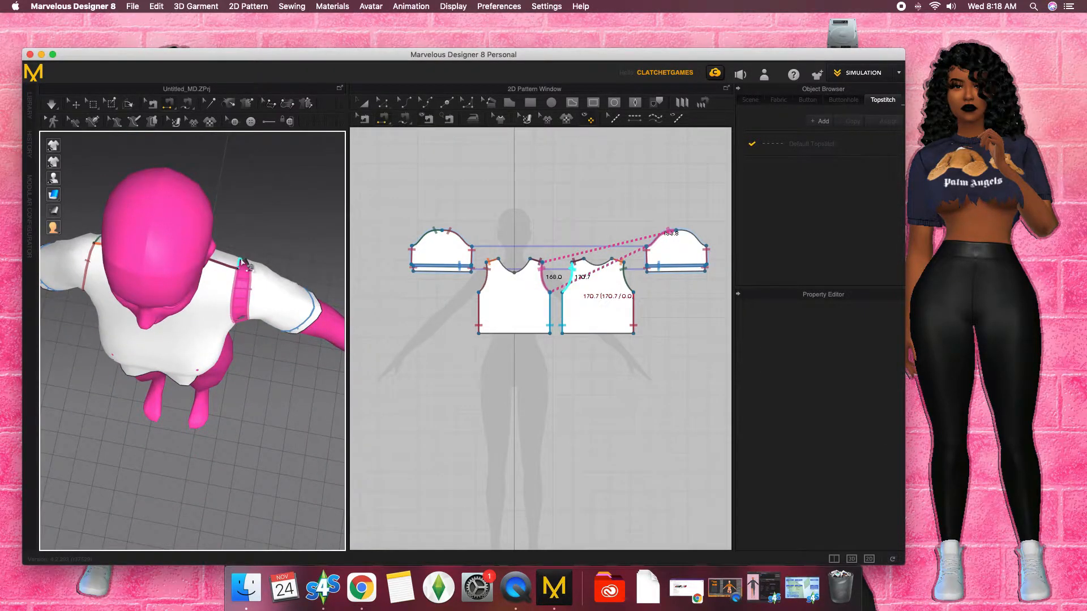
click(254, 274)
right_drag(255, 274, 118, 145)
click(53, 103)
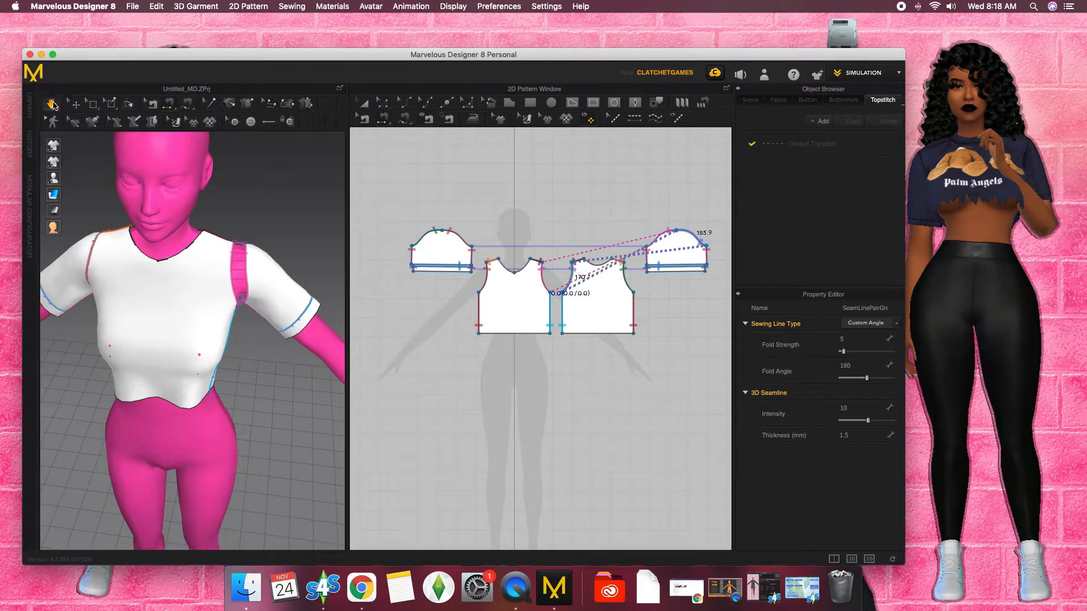
right_drag(245, 298, 334, 286)
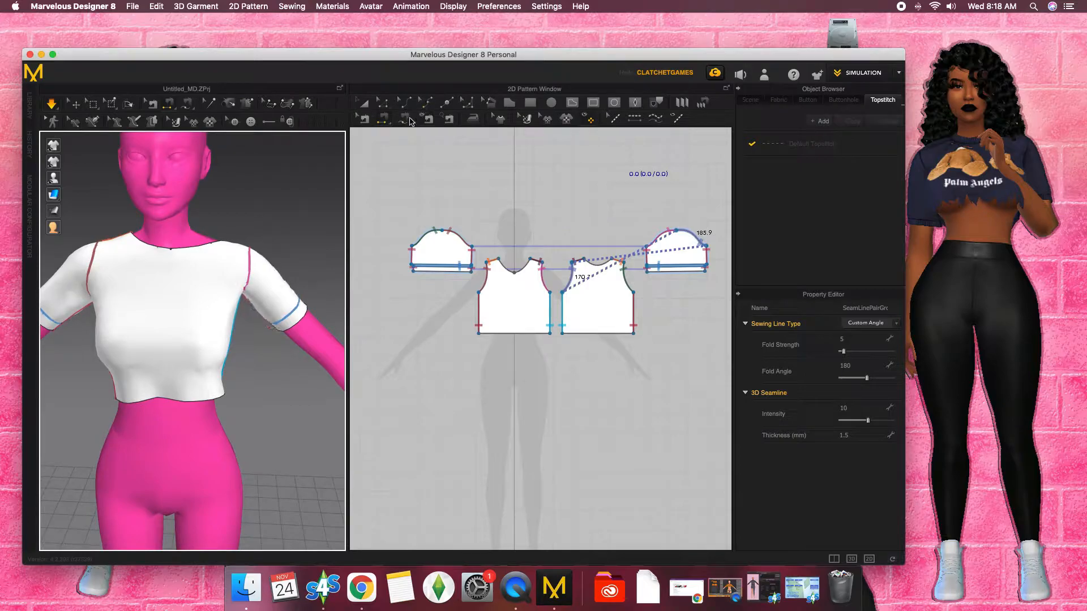
Step: Reverse the seam direction between the left sleeve's cap and the back armhole, and simulate the garment
click(365, 119)
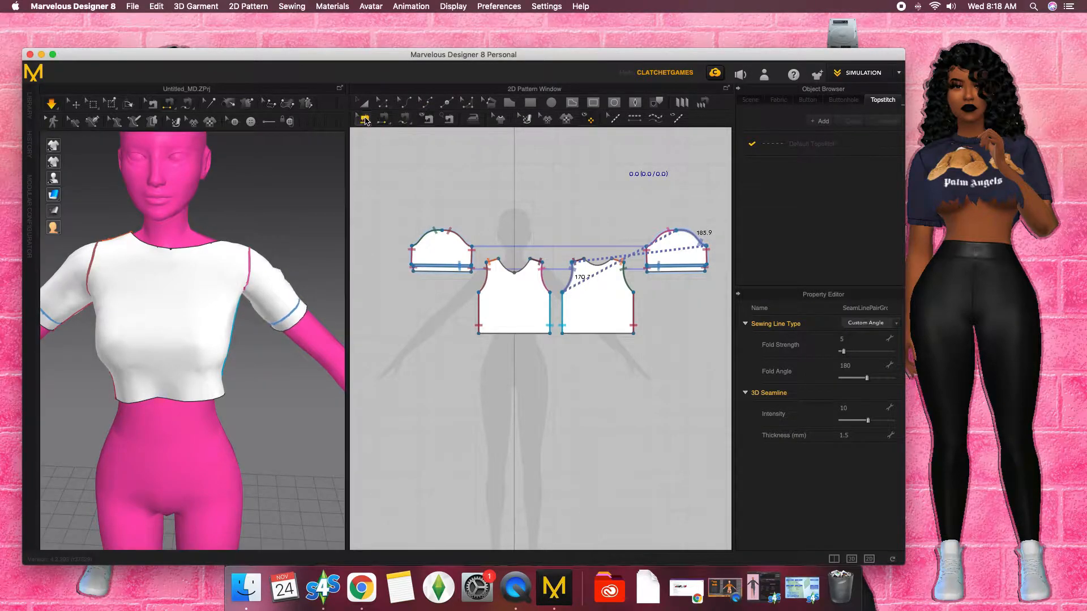
right_click(696, 237)
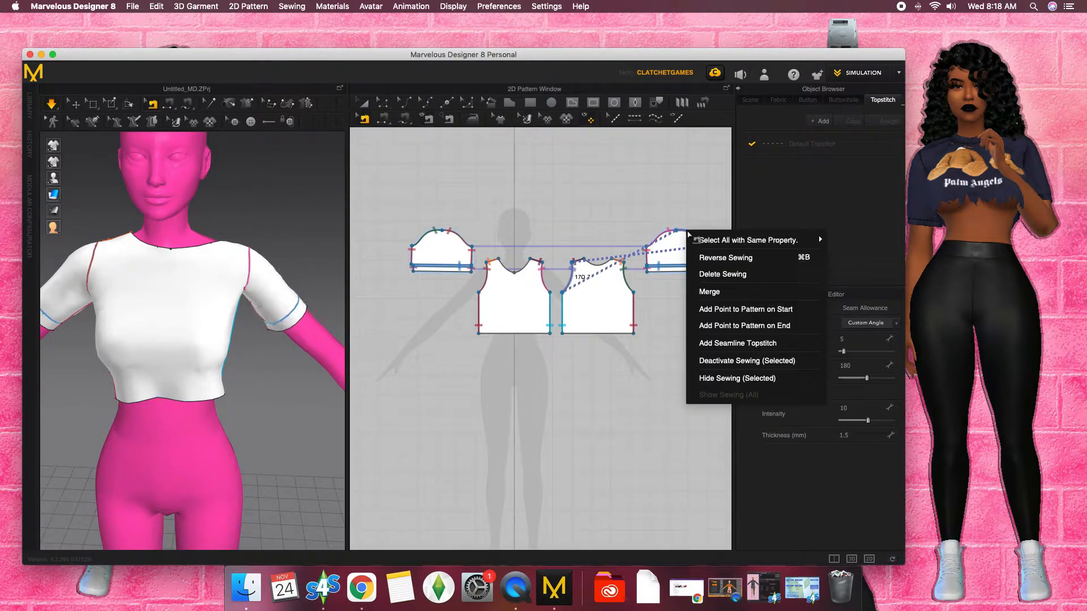
click(710, 260)
click(52, 105)
right_drag(260, 249, 170, 238)
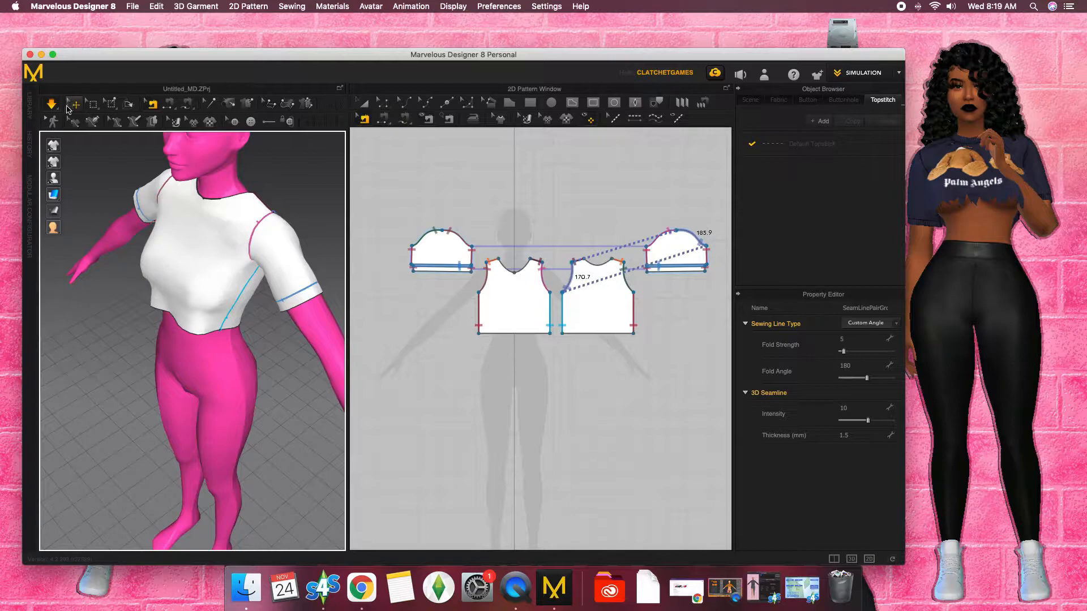
Step: Pull the left sleeve and the bodice hem into shape on the avatar while the simulation runs
click(364, 105)
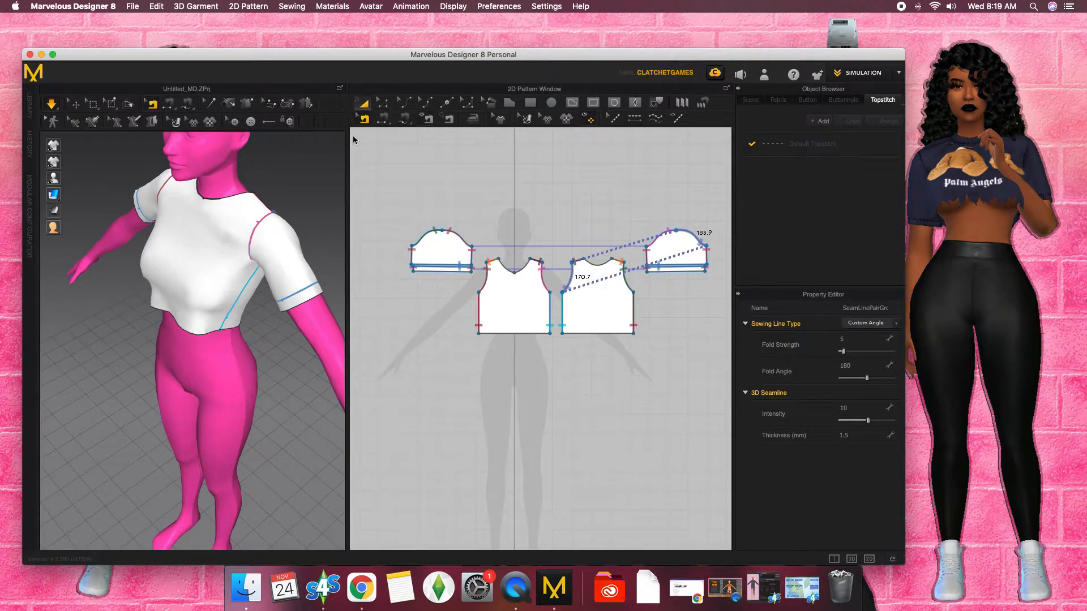
drag(308, 284, 294, 335)
right_drag(290, 332, 348, 282)
drag(299, 297, 315, 335)
click(282, 341)
right_drag(282, 341, 216, 321)
click(214, 358)
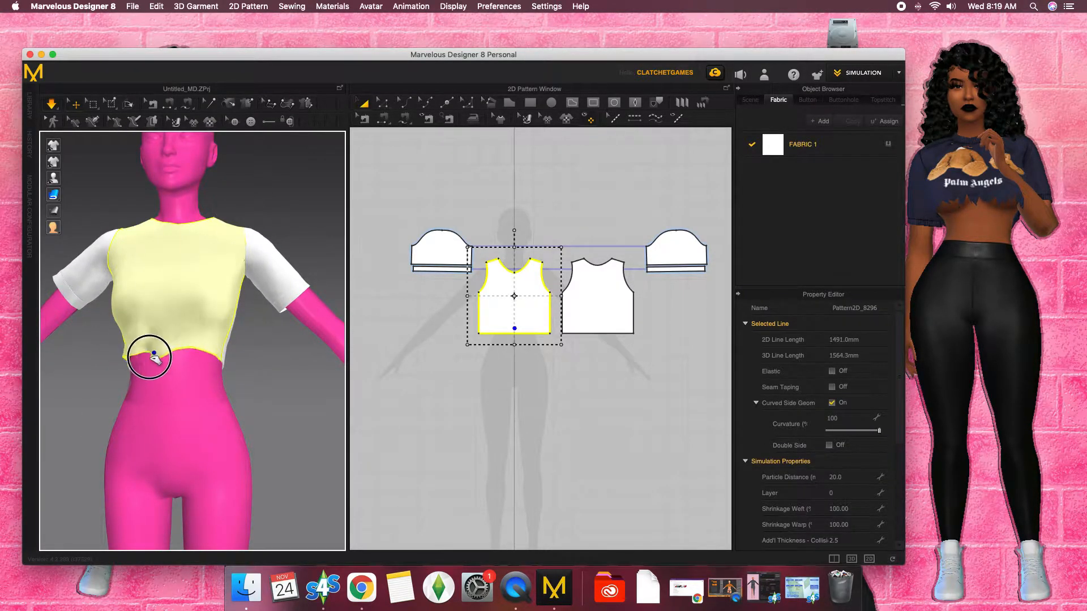
click(113, 340)
right_drag(114, 339, 184, 309)
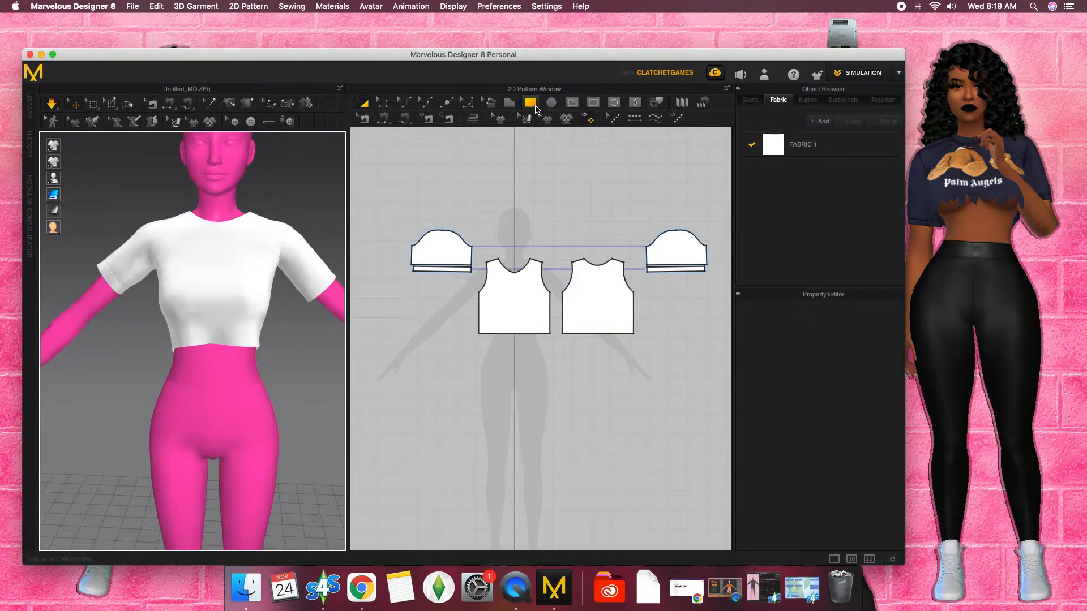
Step: Draw a thin rectangular collar band about 160 by 27 mm just above the front bodice's neckline
click(535, 109)
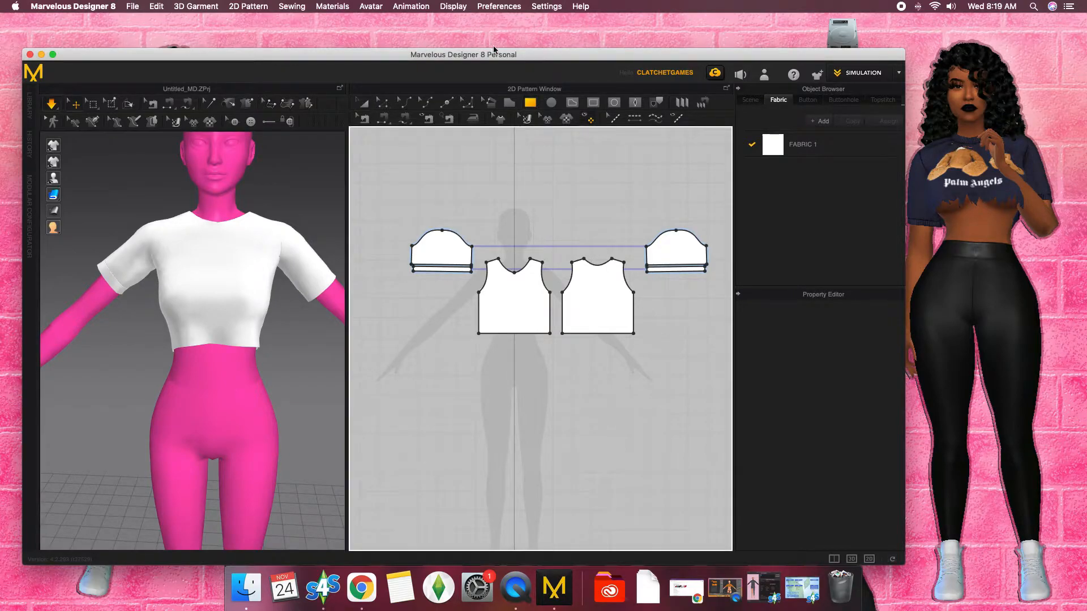
scroll(526, 294, up, 3)
middle_drag(526, 294, 538, 381)
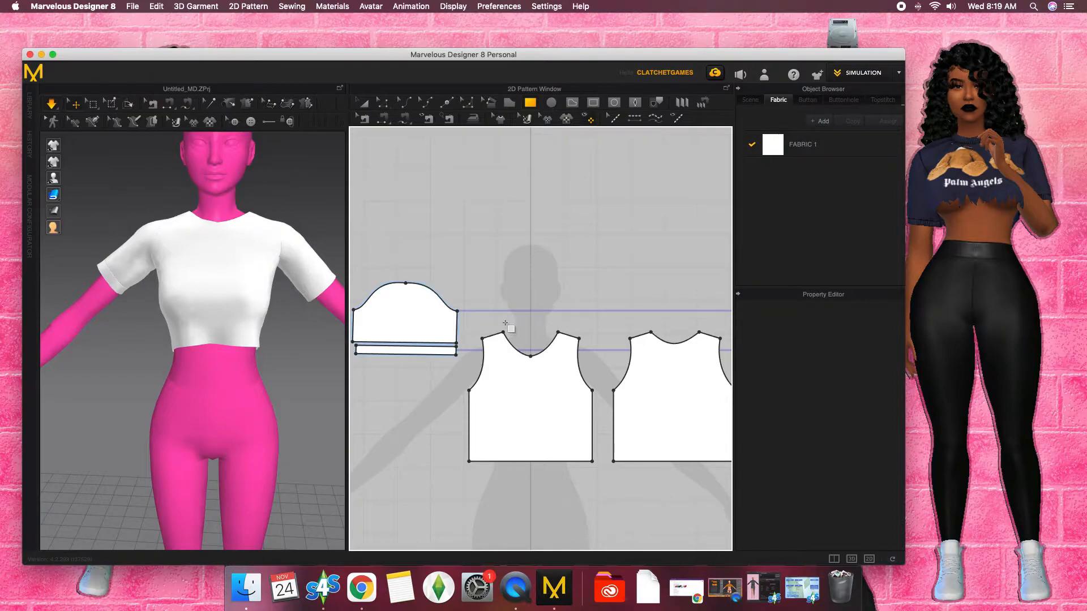
drag(505, 322, 559, 331)
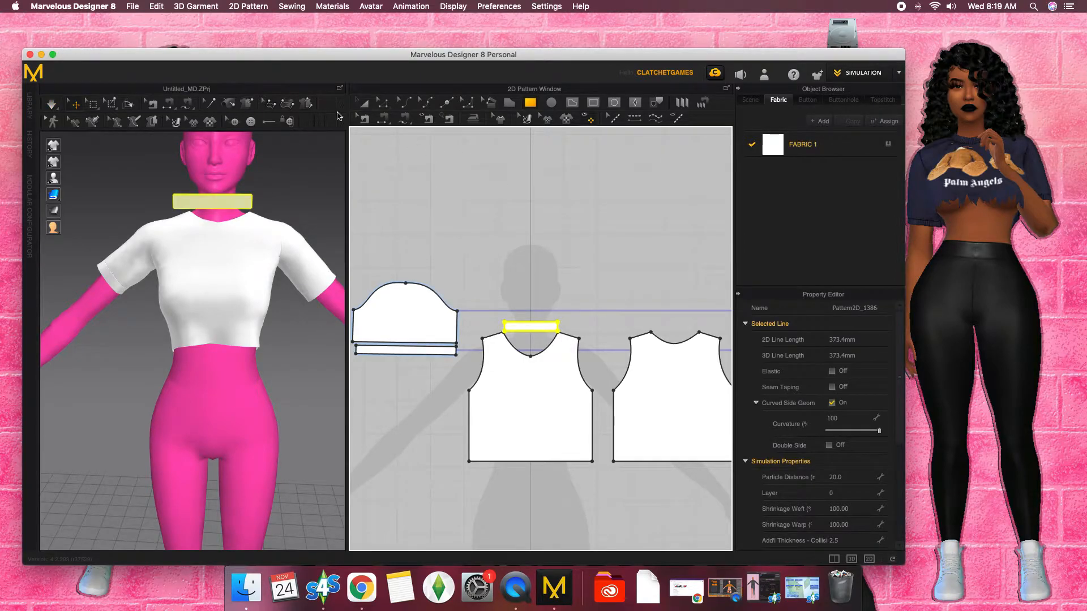
Step: Clone the collar band as a linked symmetric pattern and place the copy above the back bodice's neckline
click(364, 103)
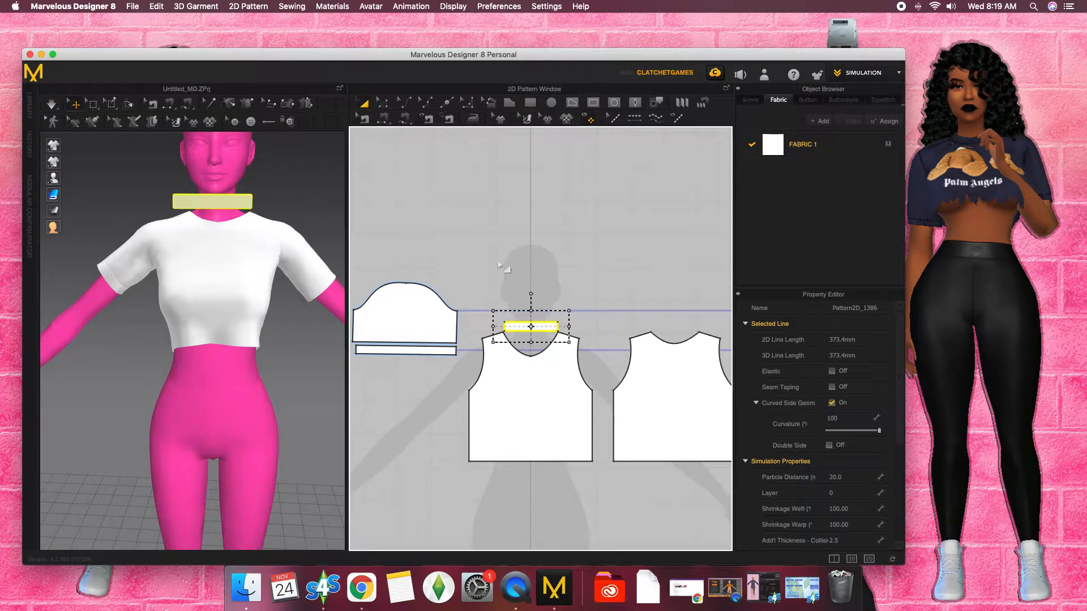
right_click(551, 328)
click(573, 79)
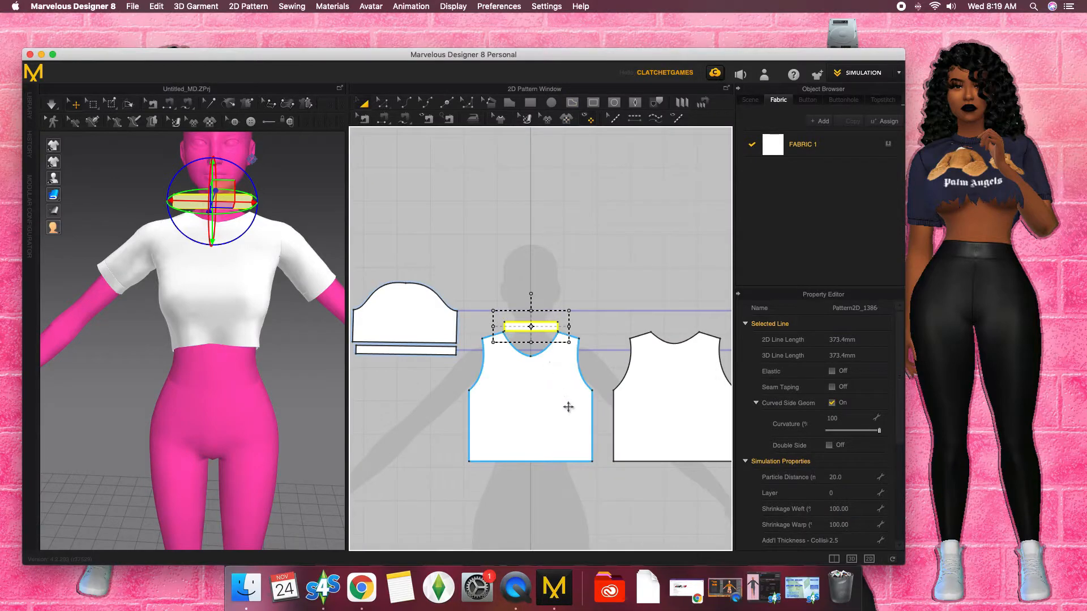
right_click(547, 327)
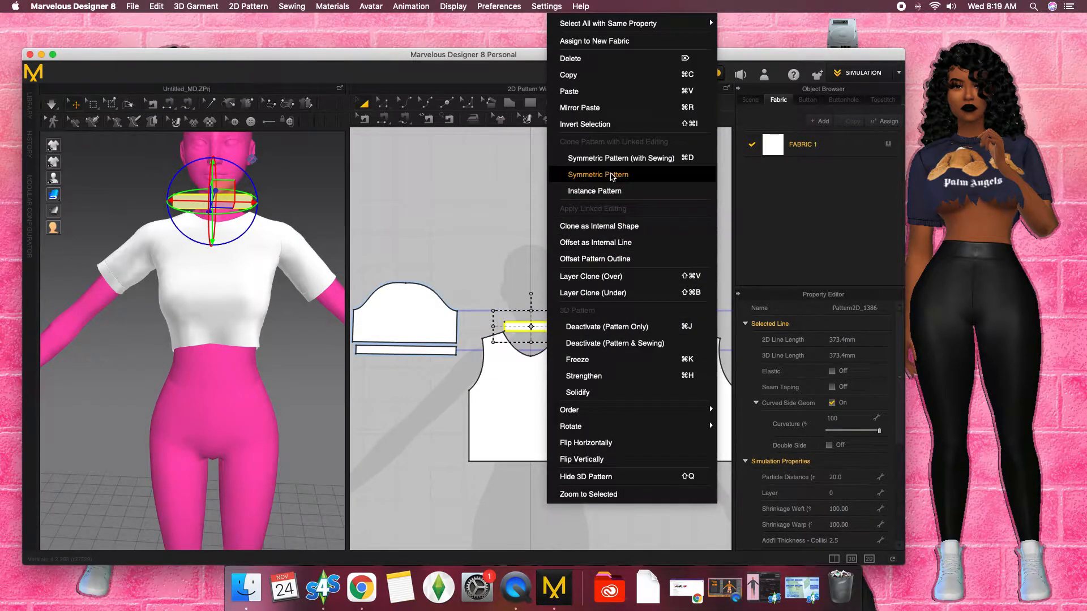
click(611, 177)
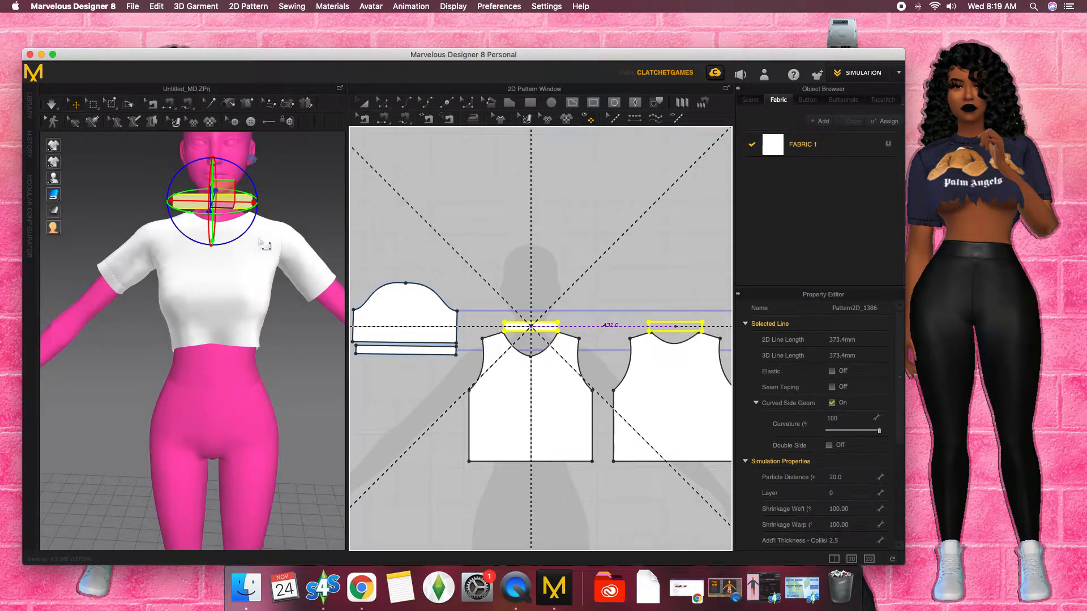
Step: Position the two collar bands in 3D, one behind the avatar's neck and the other in front of it
middle_drag(269, 238, 186, 240)
right_drag(187, 240, 195, 246)
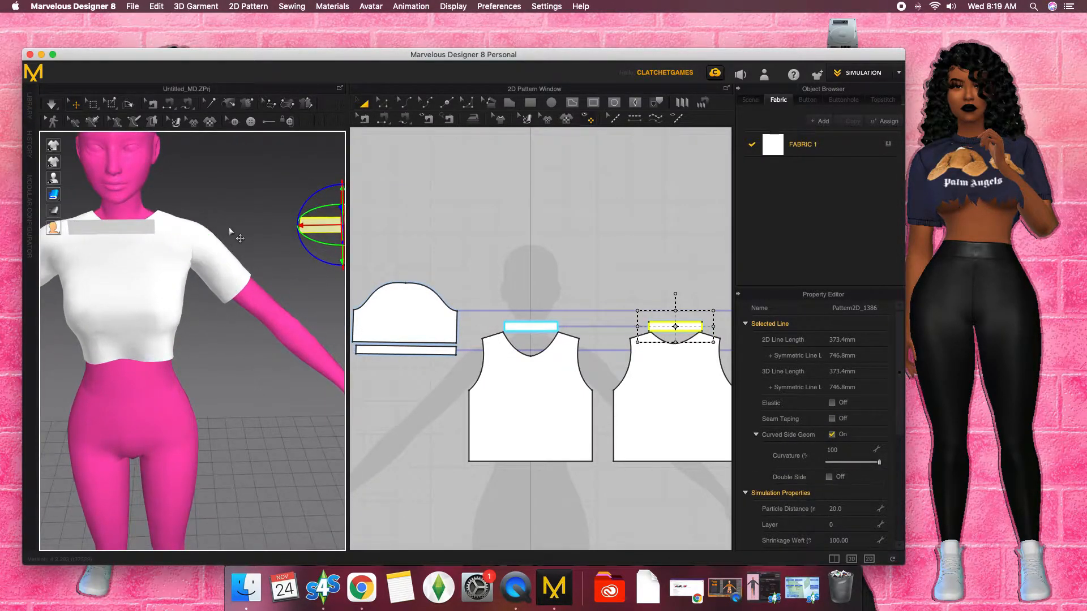
drag(309, 239, 104, 215)
right_drag(94, 208, 260, 308)
drag(231, 287, 124, 242)
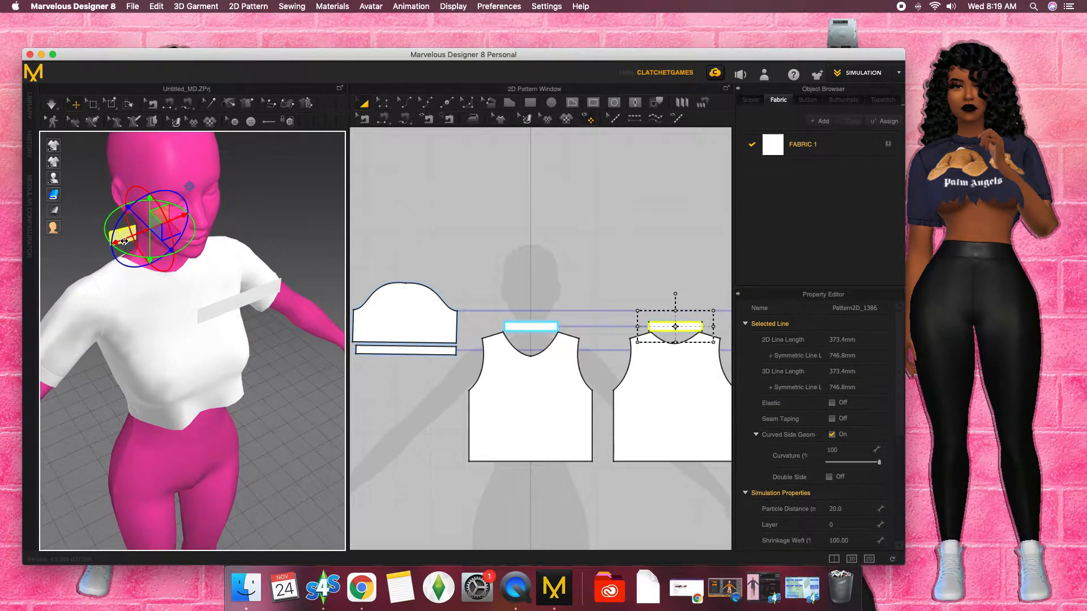
click(228, 310)
click(228, 315)
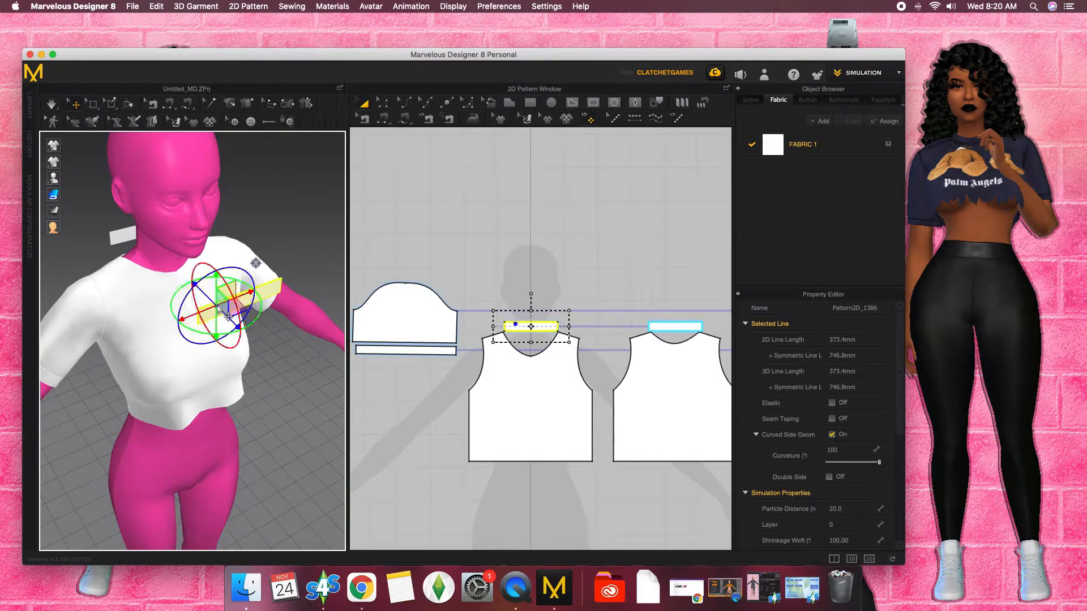
drag(209, 292, 160, 247)
click(298, 397)
right_drag(297, 398, 233, 332)
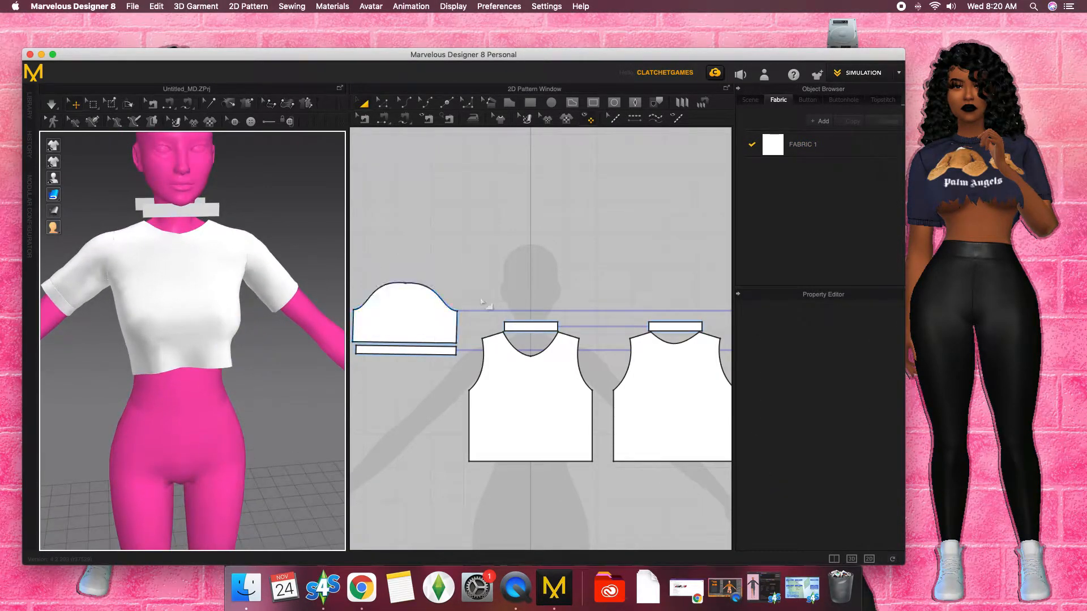
Step: Convert the centre point of the front bodice's neckline to a curve point
key(z)
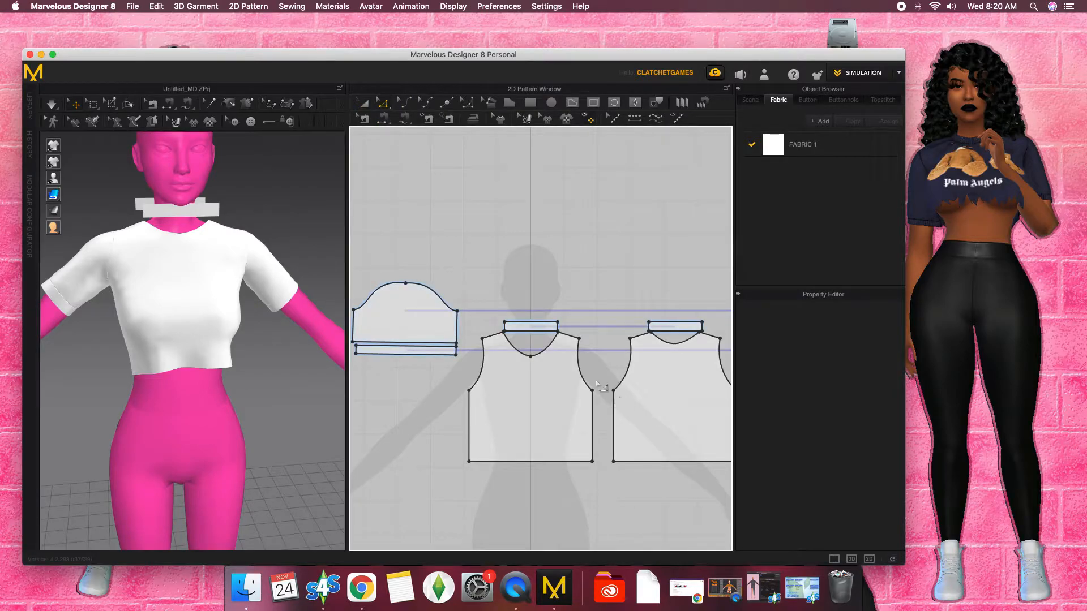
click(531, 357)
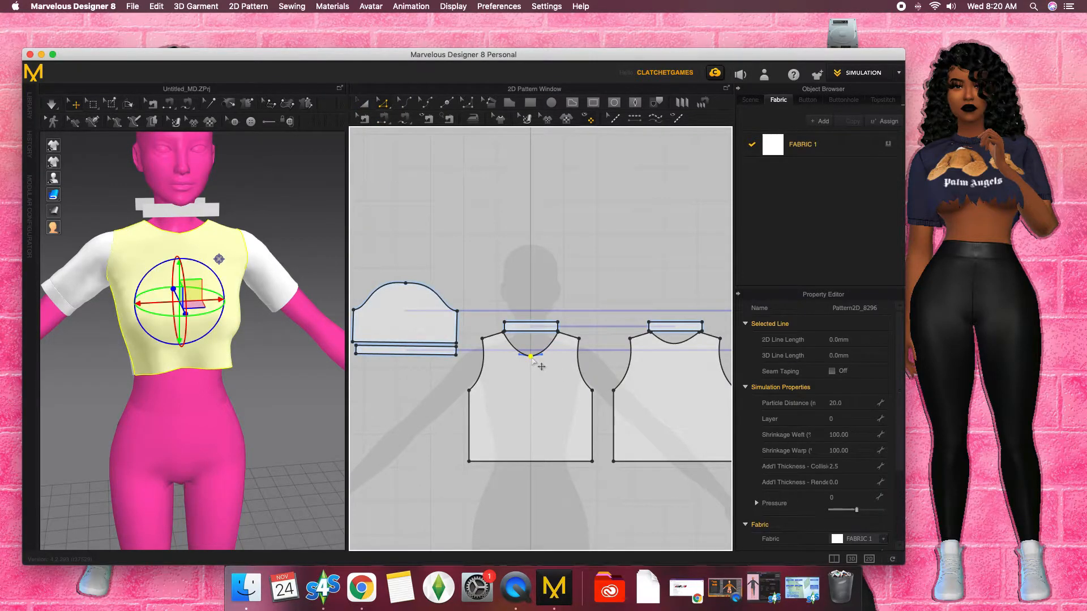
right_click(532, 358)
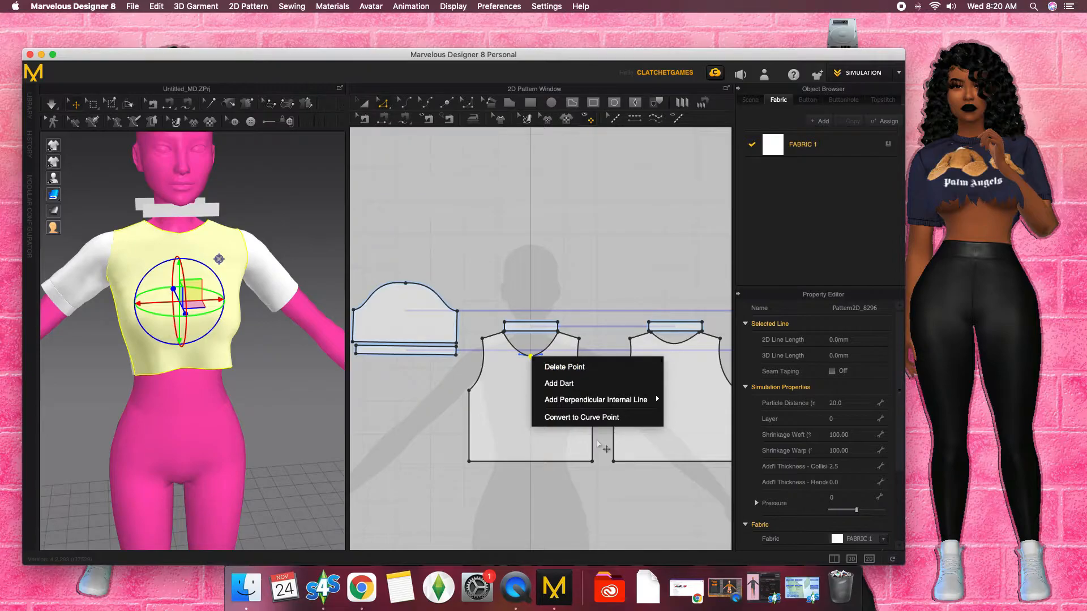
click(586, 422)
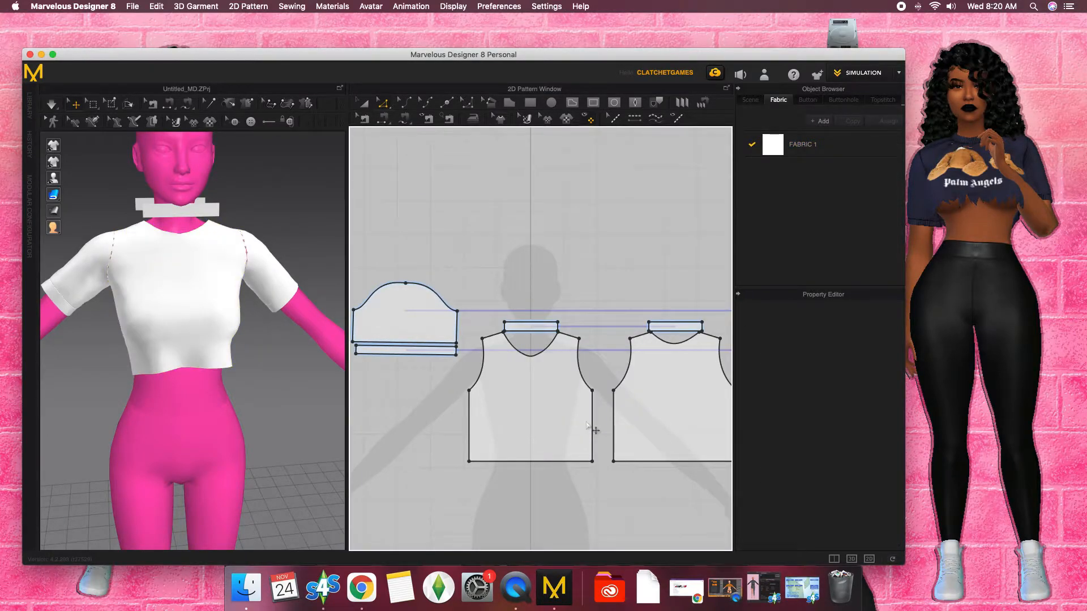
Step: Sew the lower edges of the collar bands to the front and back necklines
click(387, 121)
click(161, 217)
click(160, 229)
right_drag(165, 232, 290, 248)
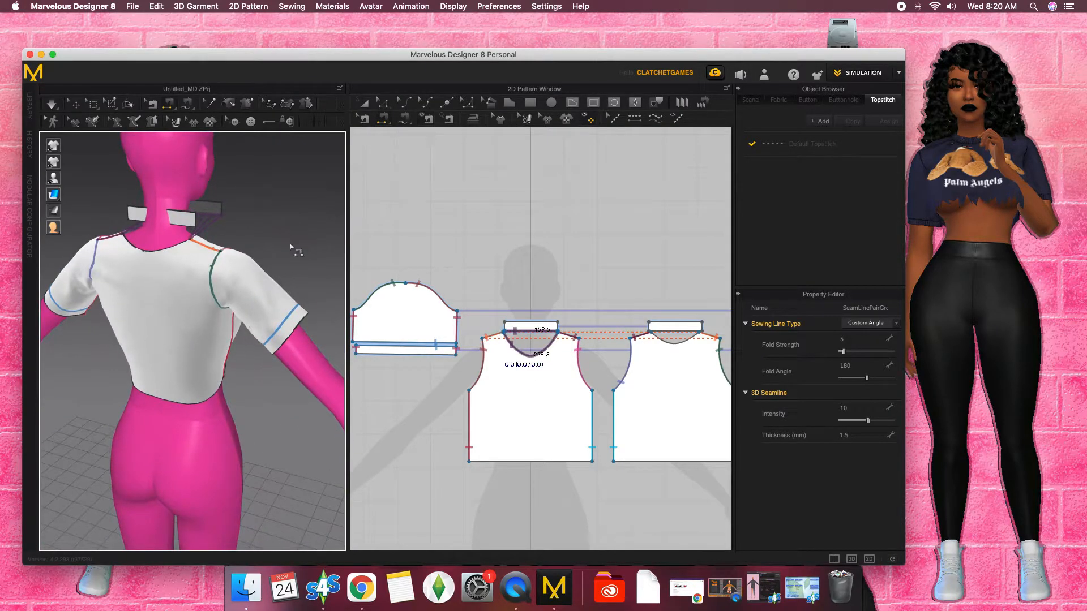
click(181, 243)
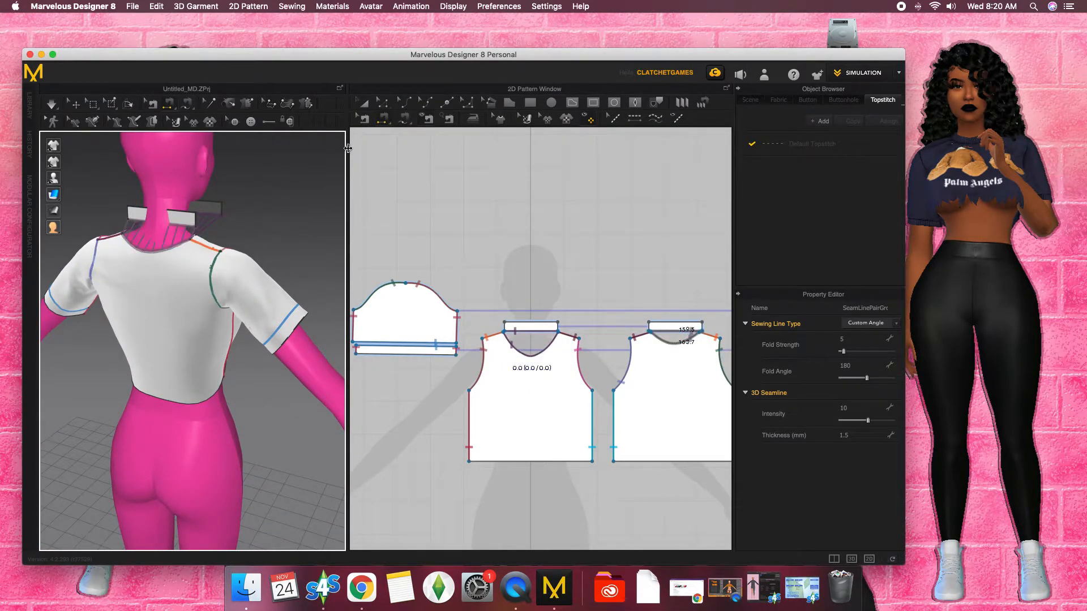
Step: Shift the back collar band slightly in 3D and sew the bands' short ends together on the avatar's right side
click(363, 104)
right_drag(200, 225, 156, 233)
click(167, 242)
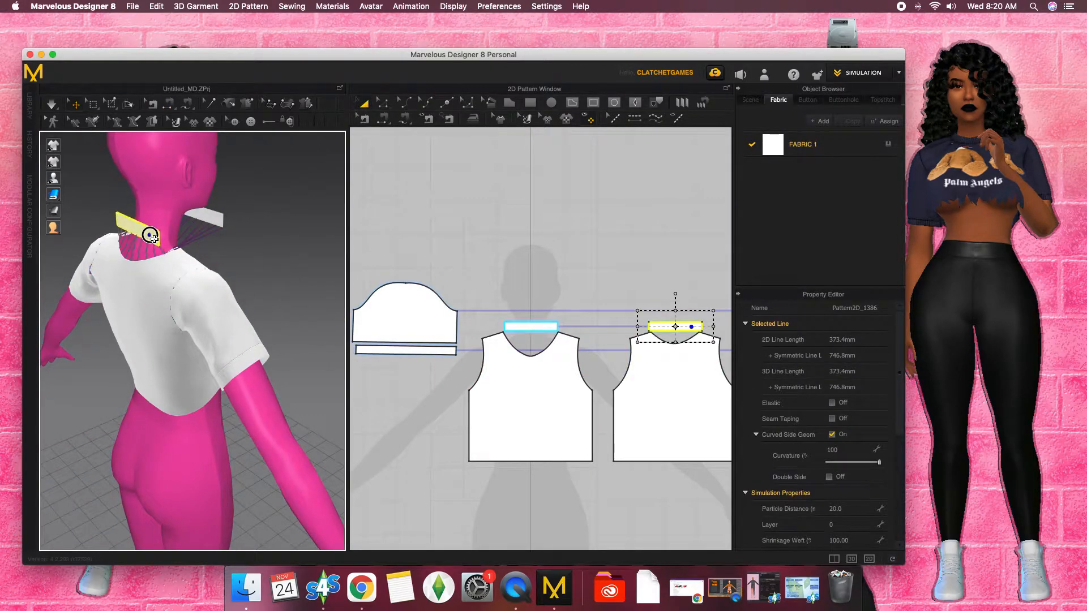
click(385, 119)
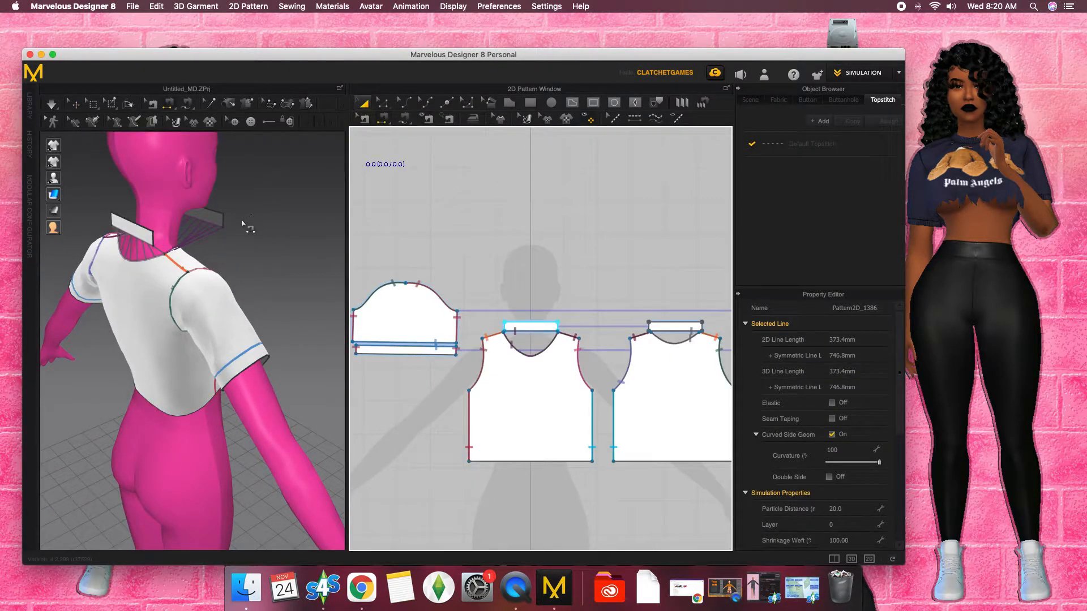
click(224, 227)
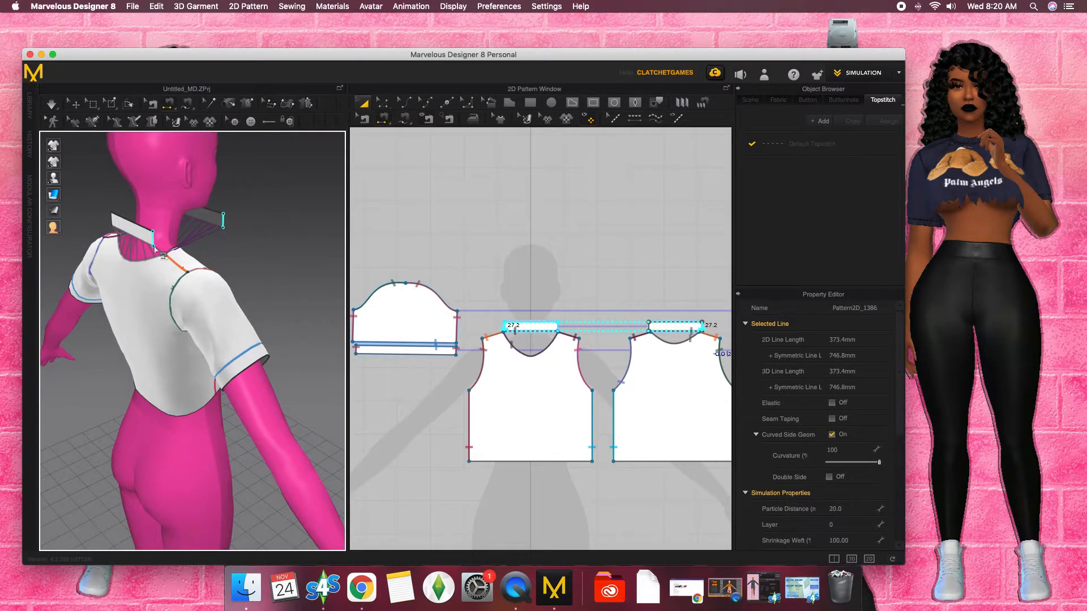
click(153, 247)
mouse_move(154, 247)
right_down()
mouse_move(209, 243)
mouse_move(99, 251)
mouse_move(145, 247)
right_up()
Step: Sew the collar bands' short ends together on the avatar's left side, and simulate the garment
click(146, 241)
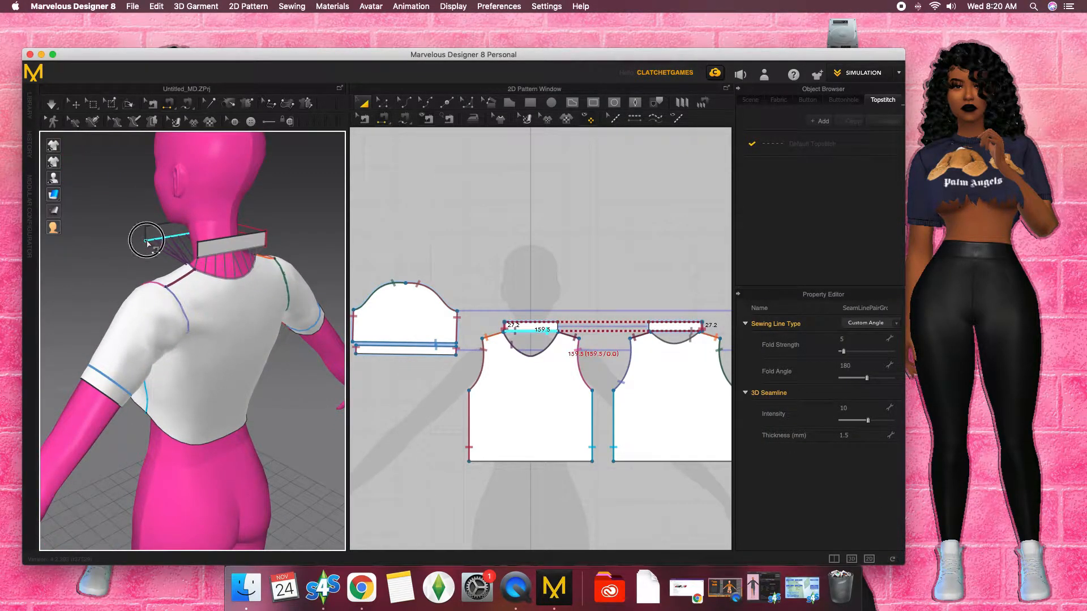
click(386, 123)
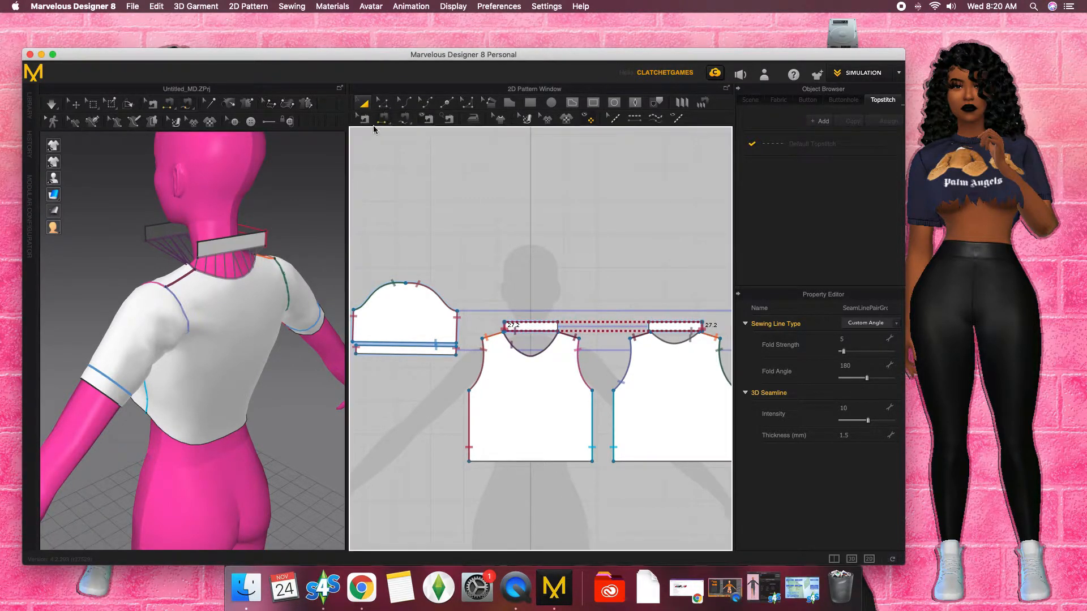
click(144, 235)
click(198, 251)
right_drag(100, 274, 326, 270)
middle_drag(275, 254, 198, 219)
right_drag(198, 220, 159, 221)
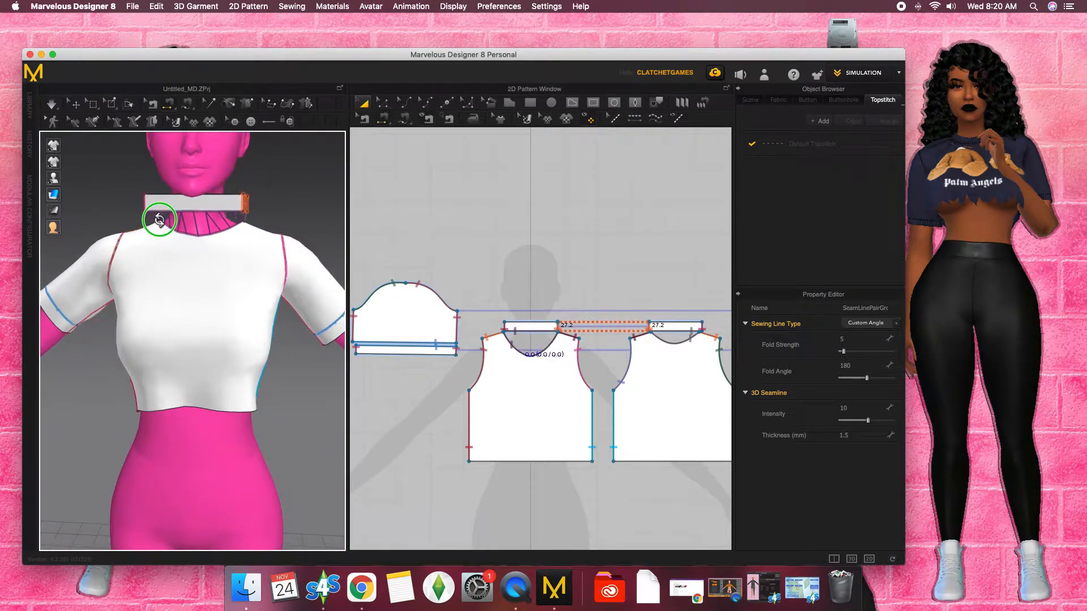
click(52, 106)
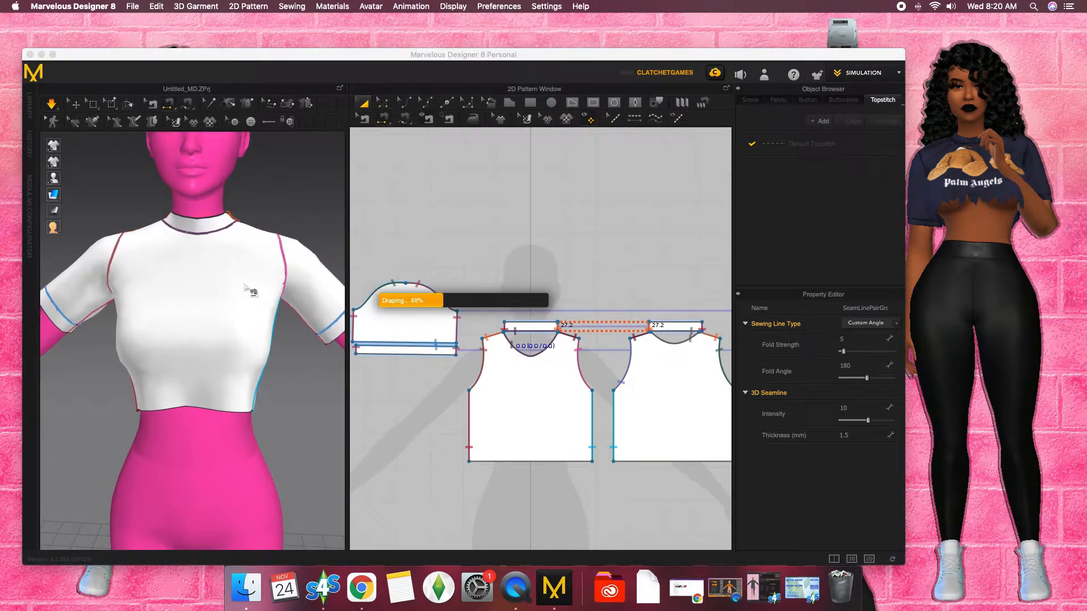
Step: Remove the linked editing from the back collar band, shorten the band from one end for a tighter fit, and simulate
click(72, 104)
right_drag(267, 359, 176, 369)
right_drag(235, 342, 211, 351)
click(152, 238)
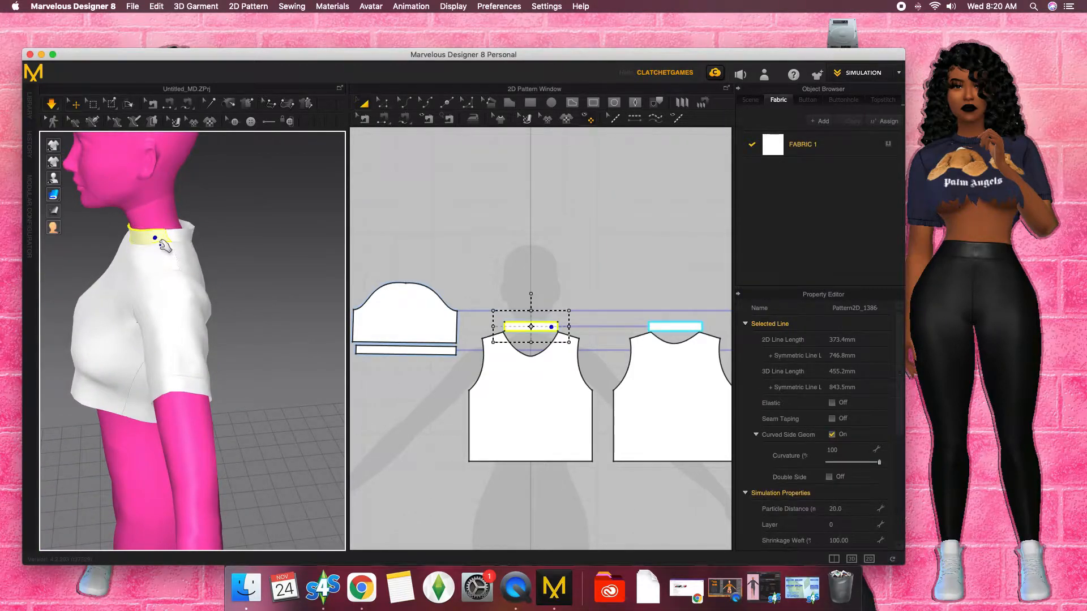
click(687, 326)
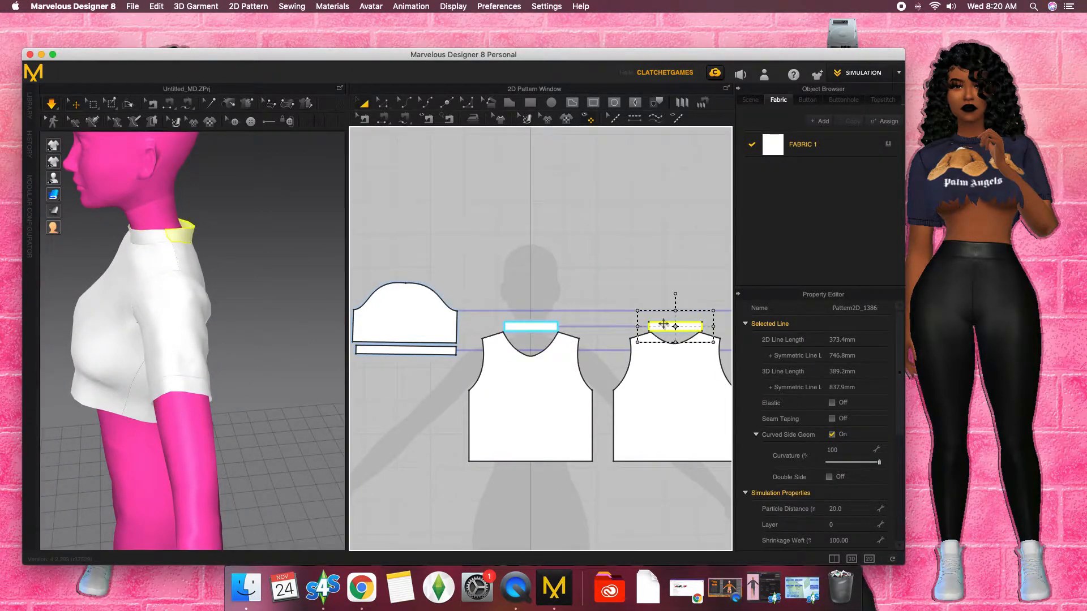
right_click(663, 323)
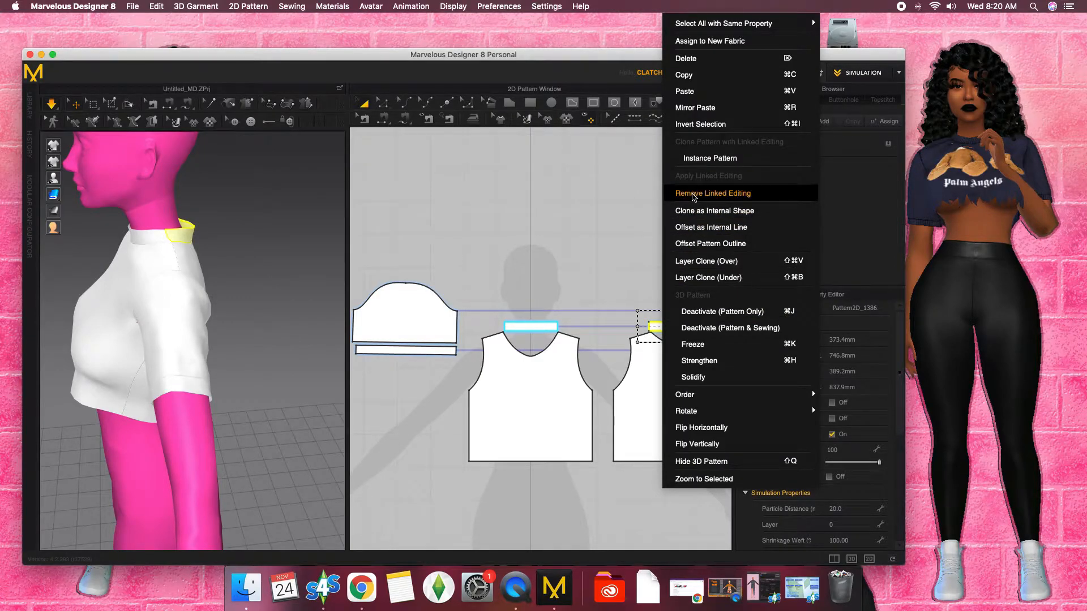
click(693, 193)
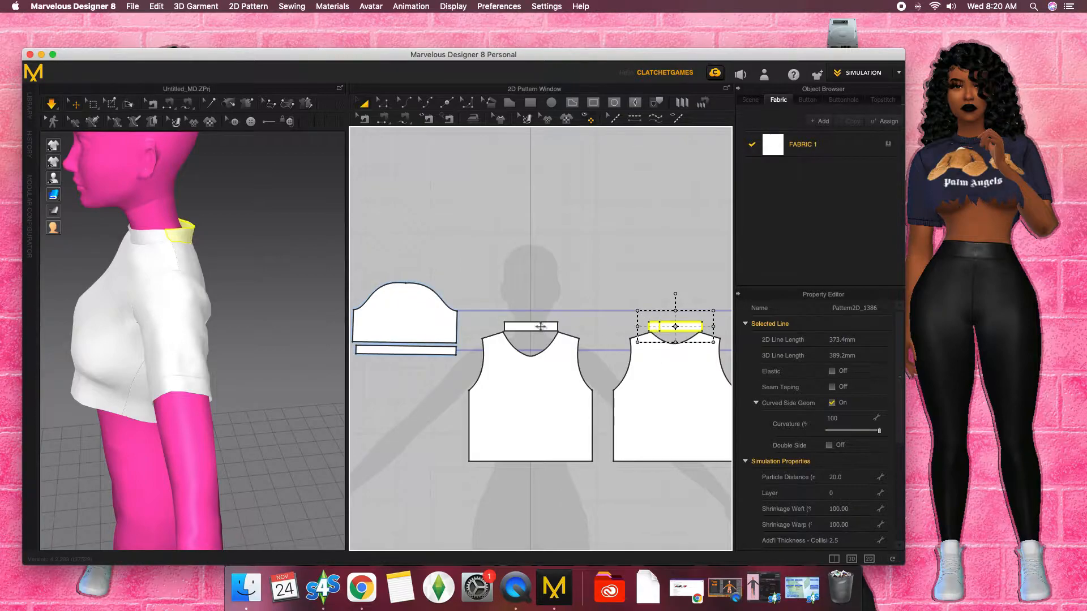
click(49, 107)
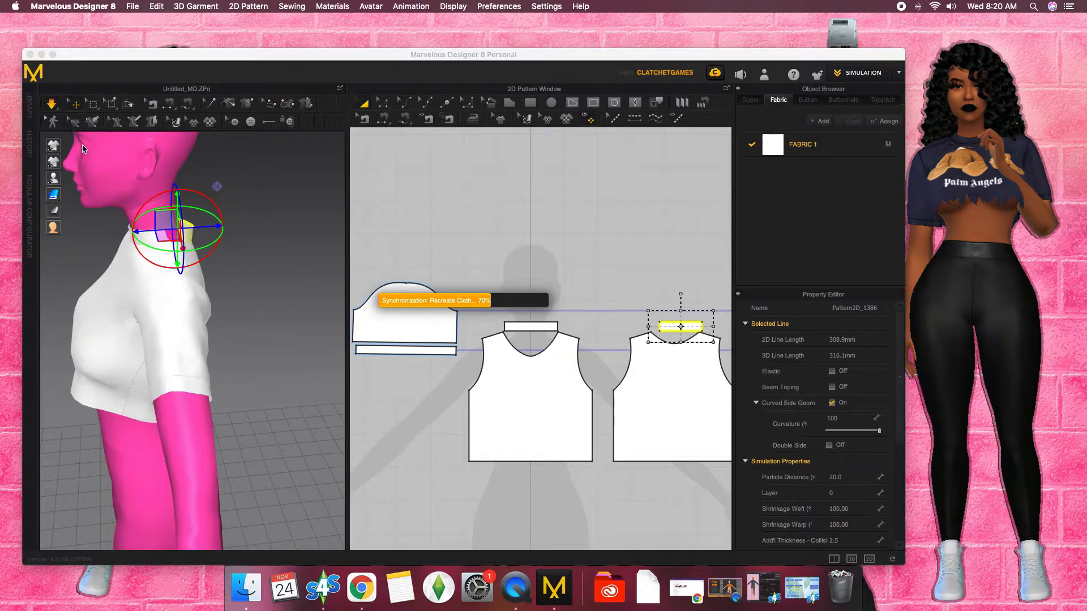
Step: Lengthen the front collar band from one end for a looser fit, and simulate the garment
right_drag(125, 251, 150, 281)
click(121, 342)
drag(90, 334, 74, 348)
click(540, 327)
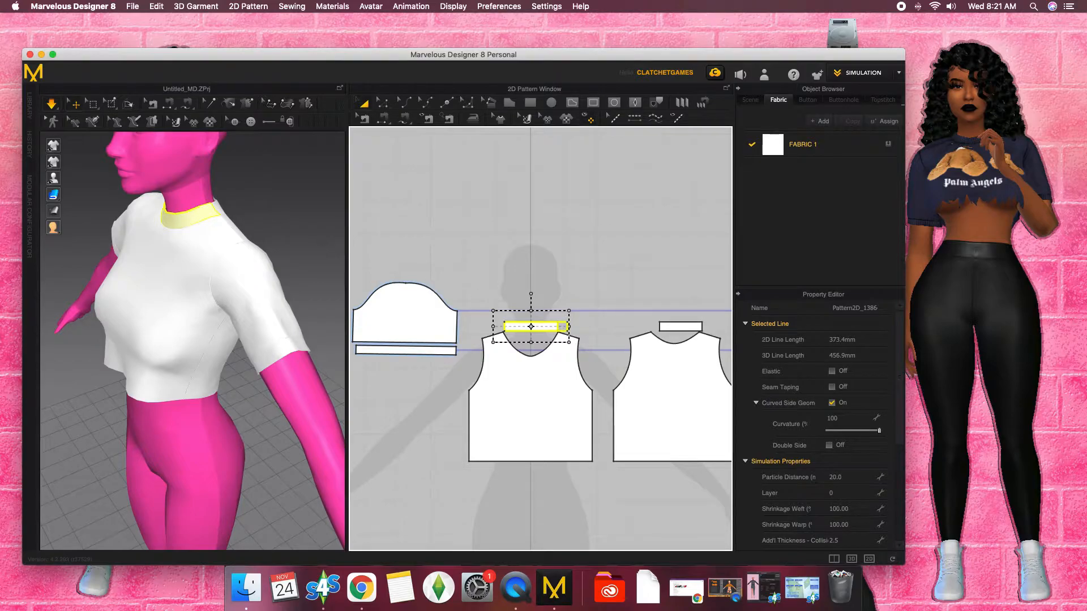
click(52, 105)
right_drag(215, 214, 164, 207)
Step: Pull the back collar band up into place on the avatar's neck during the simulation
click(160, 173)
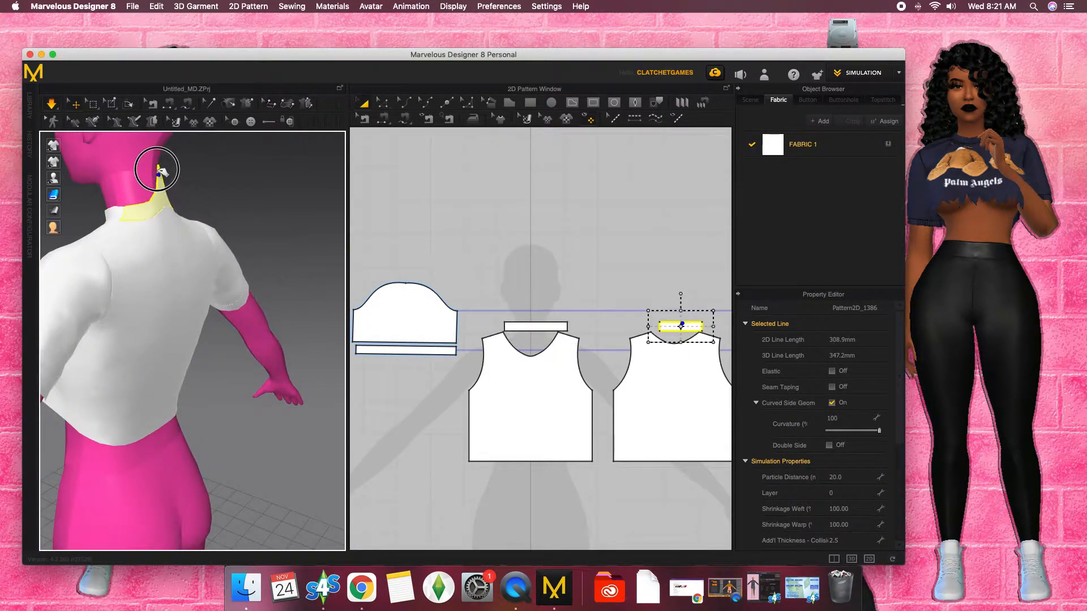
right_drag(203, 257, 288, 237)
scroll(242, 241, down, 3)
right_drag(220, 241, 291, 250)
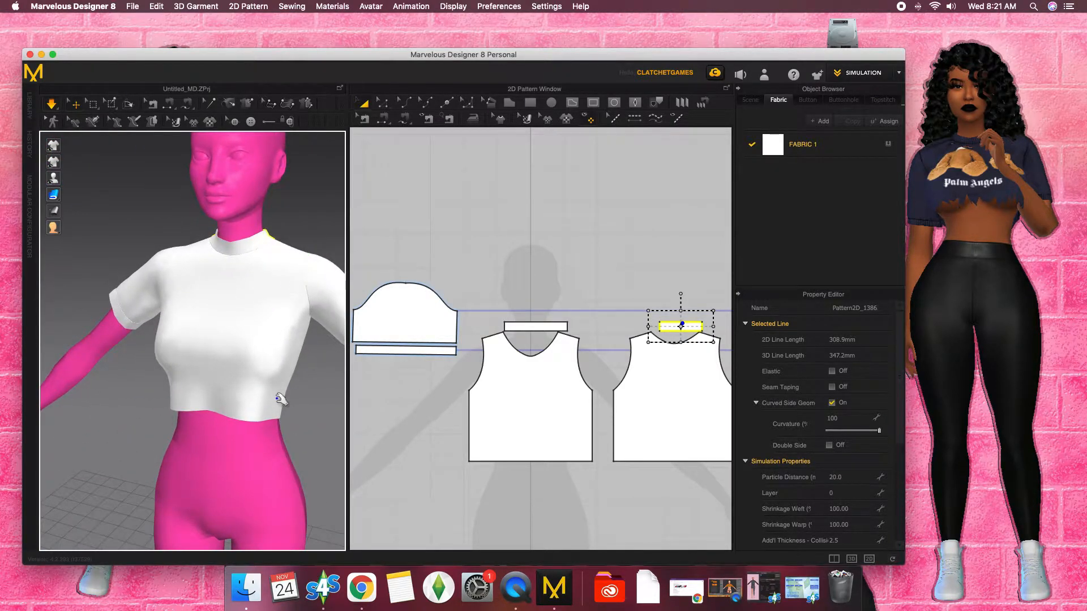
Step: Tug the front body, its lower sides and the shoulder area to settle the top on the avatar, and stop simulating
click(214, 363)
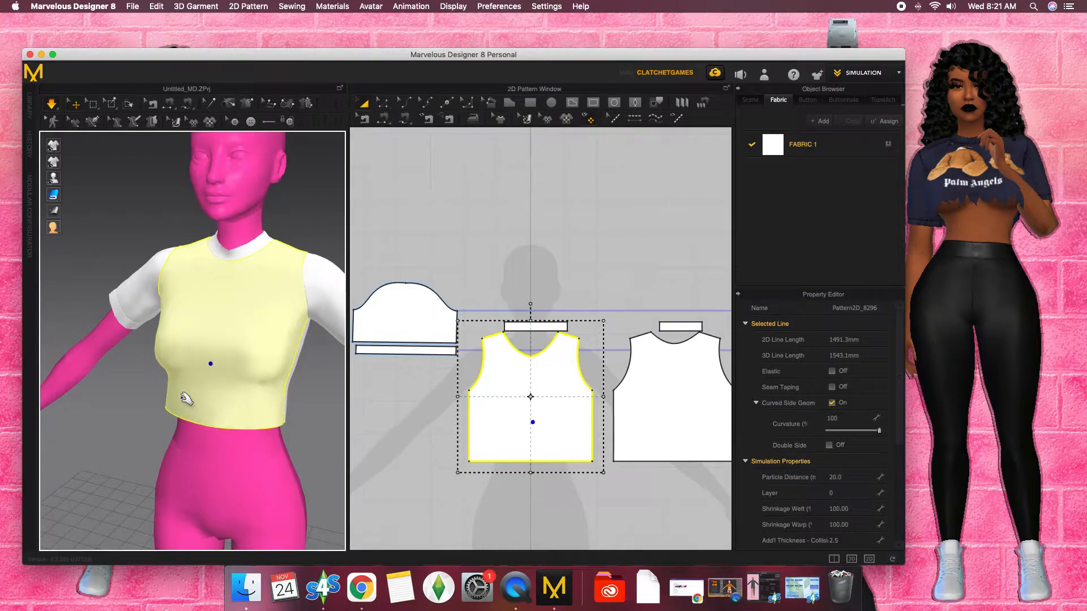
drag(138, 375, 110, 436)
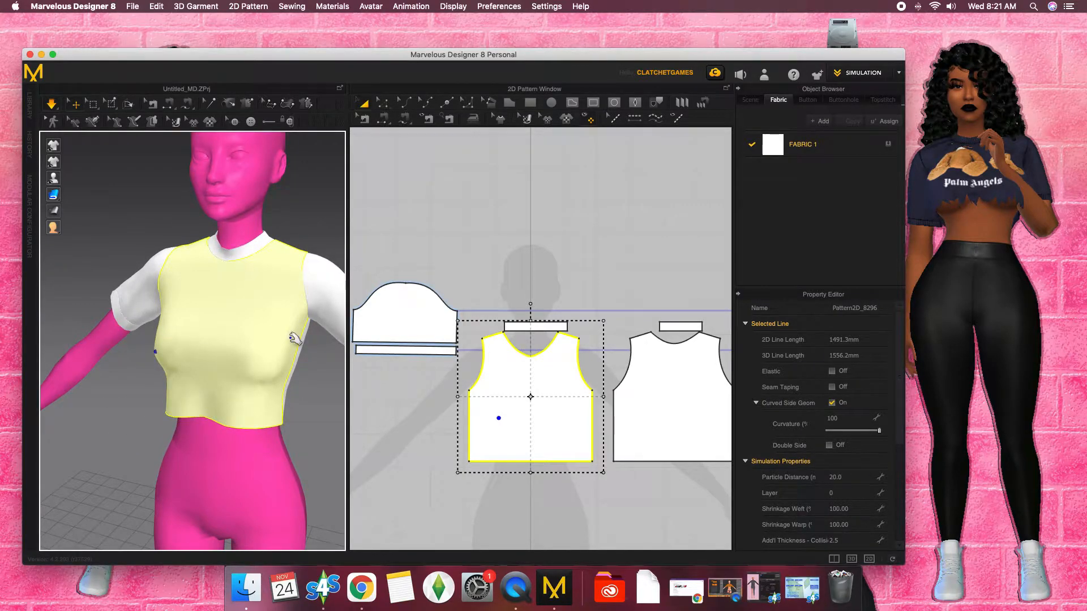
drag(303, 343, 327, 429)
right_drag(258, 390, 308, 358)
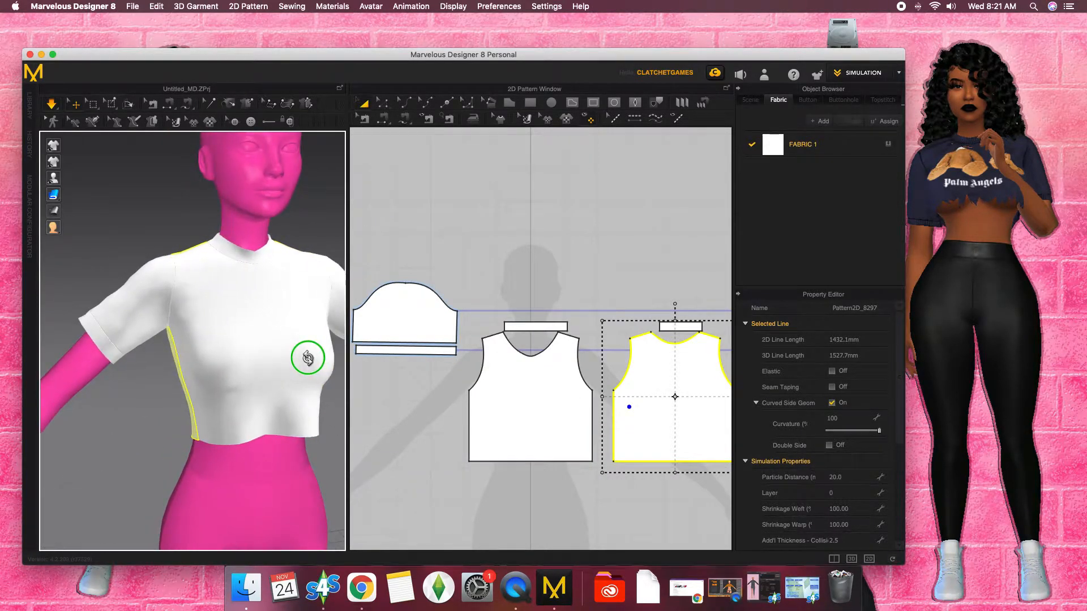
click(215, 264)
right_drag(221, 320, 214, 316)
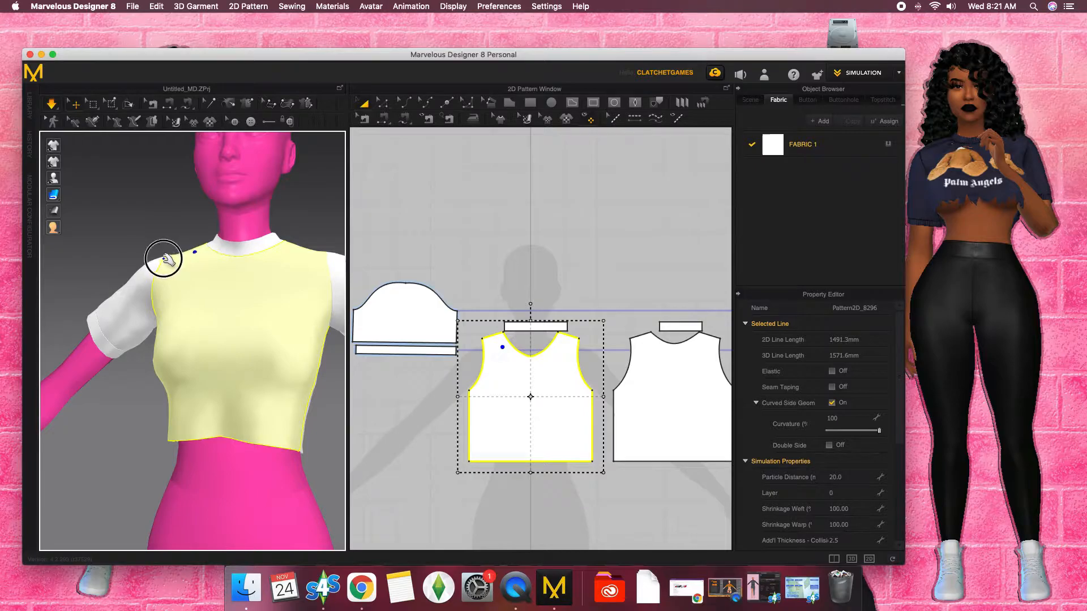
click(150, 228)
right_drag(243, 284, 179, 319)
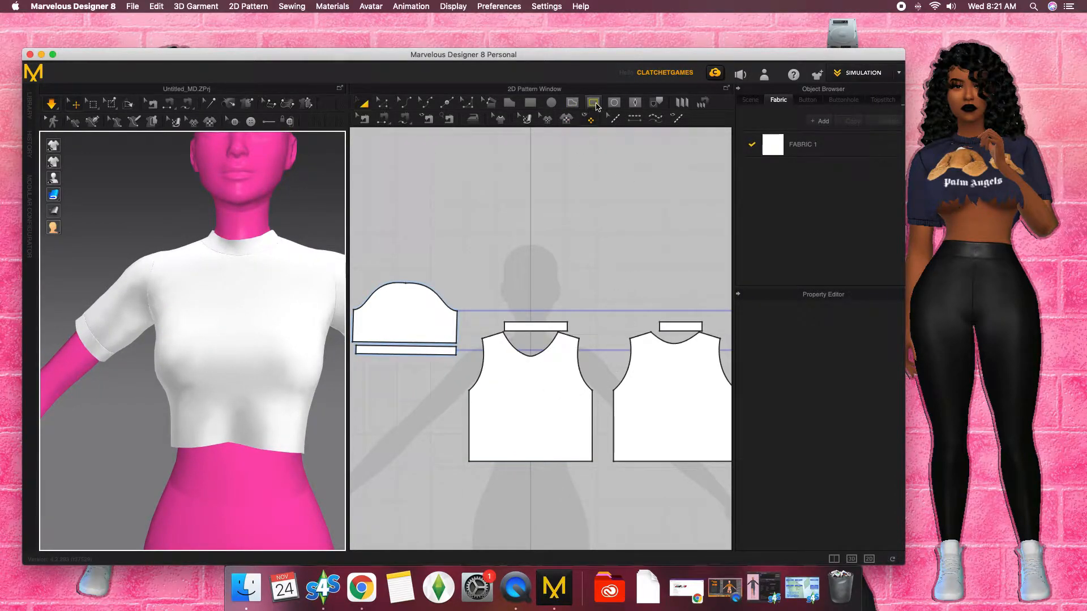
Step: Draw a narrow upright internal ellipse, about 47 mm around, on the front pattern beside the neckline on the avatar's left side
click(614, 102)
scroll(524, 413, up, 4)
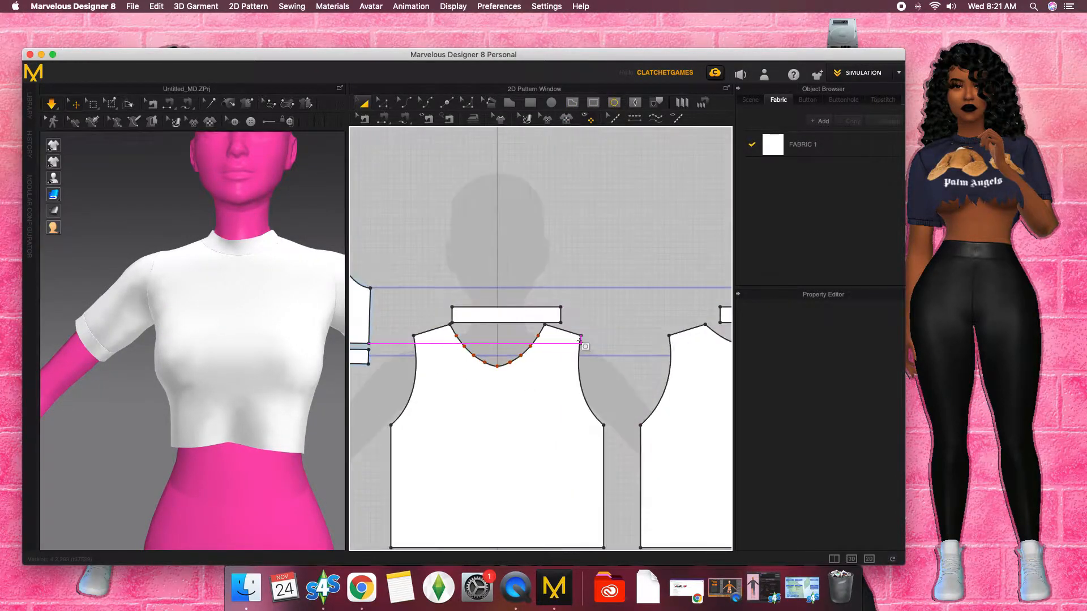
scroll(616, 292, up, 4)
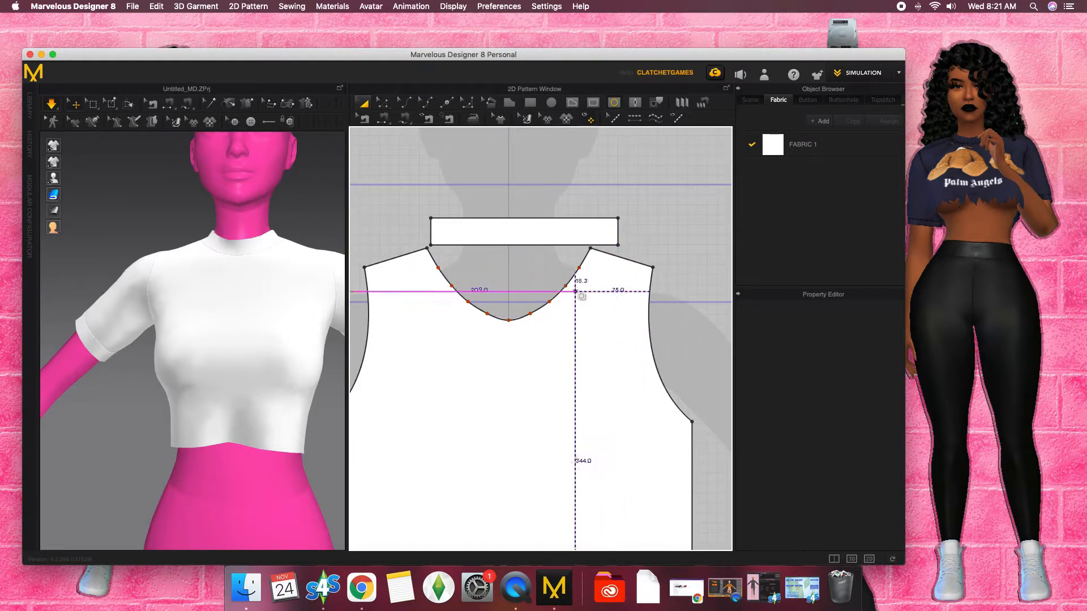
drag(578, 291, 570, 313)
click(385, 104)
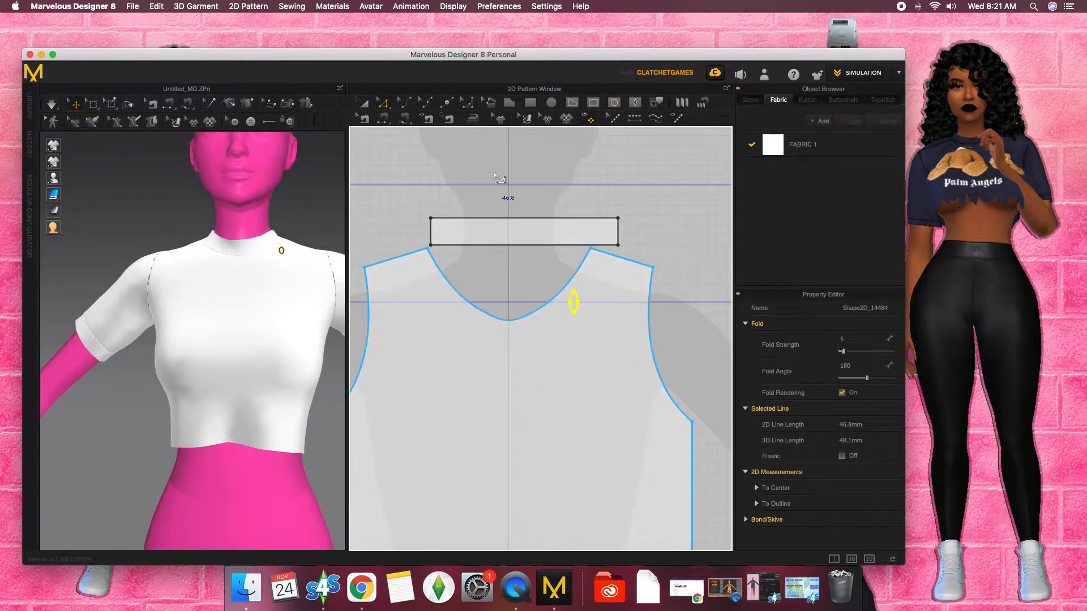
scroll(600, 290, up, 3)
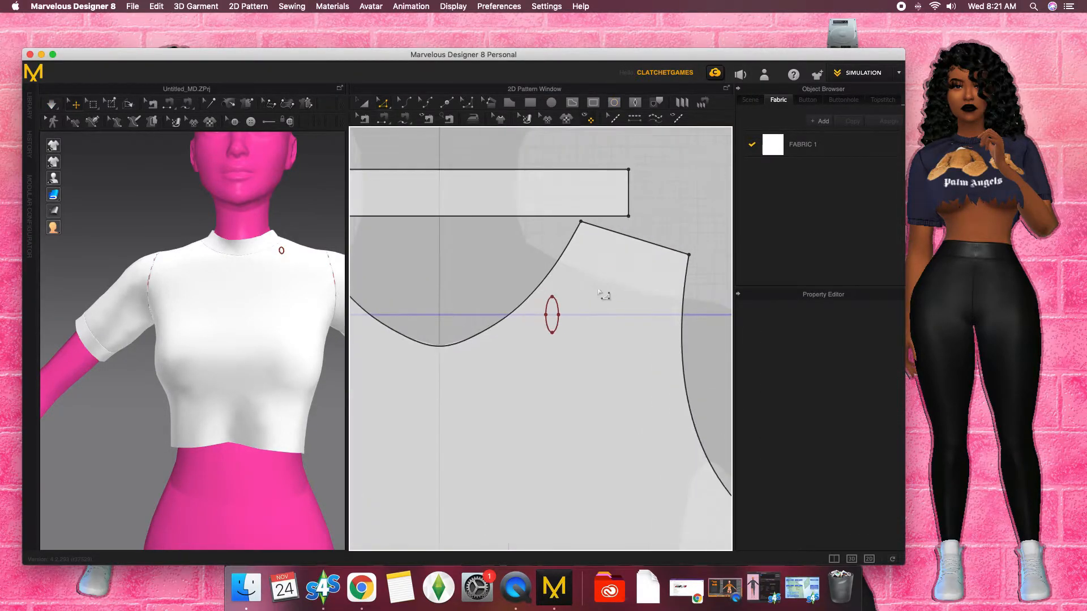
Step: Rotate and shift the small ellipse to slant along the neckline, and simulate the garment
click(552, 315)
click(526, 118)
click(551, 314)
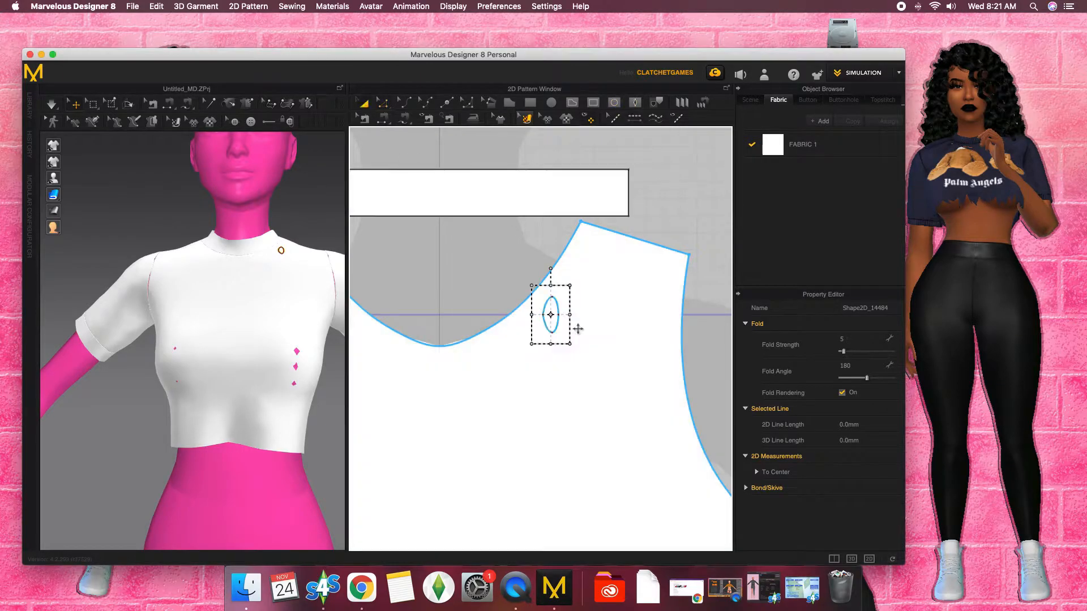
drag(570, 278, 577, 283)
drag(551, 315, 552, 305)
click(51, 104)
right_drag(272, 295, 226, 306)
drag(302, 244, 320, 225)
right_drag(238, 306, 271, 294)
Step: Draw a second, longer internal ellipse below the front neckline and bend its outline into an irregular tear shape
click(614, 103)
drag(530, 326, 516, 419)
click(383, 102)
click(364, 102)
click(529, 393)
click(404, 102)
drag(517, 346, 513, 344)
drag(529, 395, 523, 390)
drag(517, 393, 514, 396)
click(364, 103)
click(525, 401)
Step: Rotate and move the long tear shape to follow the neckline beside the first ellipse, and simulate the garment
drag(522, 299, 587, 338)
drag(521, 410, 514, 340)
click(52, 104)
right_drag(237, 306, 266, 300)
scroll(260, 300, up, 1)
Step: Add a third, small narrow ellipse near the neckline's centre, rotated to follow the curve, and simulate the garment
click(614, 102)
middle_drag(496, 330, 558, 318)
drag(464, 336, 502, 345)
click(363, 102)
click(485, 342)
drag(485, 308, 495, 309)
click(51, 104)
right_drag(213, 301, 218, 305)
Step: Draw a fourth, tall internal ellipse below the neckline on the avatar's right side and add four points to its outline
click(613, 102)
middle_drag(417, 294, 492, 303)
mouse_move(489, 322)
mouse_down()
mouse_move(493, 412)
mouse_move(505, 421)
mouse_up()
click(446, 103)
click(503, 341)
click(490, 349)
click(489, 396)
click(503, 402)
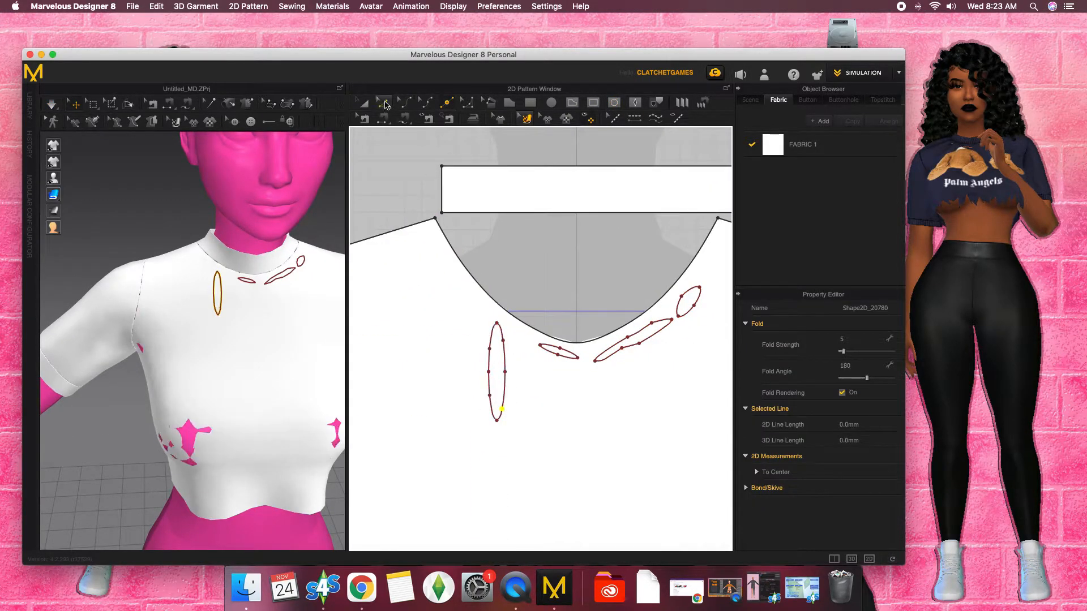
Step: Move the added outline points of the fourth ellipse to give it an irregular torn shape
click(384, 103)
drag(490, 349, 484, 345)
drag(505, 372, 496, 361)
drag(504, 402, 485, 371)
Step: Rotate and position the fourth tear shape along the neckline next to the small central one, and simulate the garment
click(364, 103)
click(496, 372)
drag(516, 431, 509, 390)
drag(493, 300, 453, 318)
drag(510, 365, 525, 340)
click(51, 104)
mouse_move(213, 390)
right_down()
mouse_move(247, 422)
mouse_move(204, 385)
right_up()
click(52, 104)
Step: Draw a fifth narrow ellipse near the avatar's right shoulder and reshape it with two added outline points
click(614, 103)
drag(441, 268, 449, 342)
click(446, 102)
click(448, 288)
click(442, 328)
click(383, 102)
drag(449, 288, 449, 287)
drag(441, 305, 443, 337)
Step: Rotate and position the fifth tear shape along the upper neckline, nudge the fourth one, and simulate the garment
click(364, 102)
drag(442, 240, 407, 269)
drag(443, 305, 459, 279)
drag(507, 329, 511, 328)
click(550, 262)
click(51, 104)
right_drag(238, 340, 224, 315)
click(52, 104)
Step: Fine-tune the first two tear shapes on the avatar's left side of the neckline, and simulate the garment
click(686, 305)
mouse_move(687, 304)
mouse_down()
mouse_move(704, 278)
mouse_move(688, 301)
mouse_move(699, 311)
mouse_up()
click(383, 103)
click(626, 245)
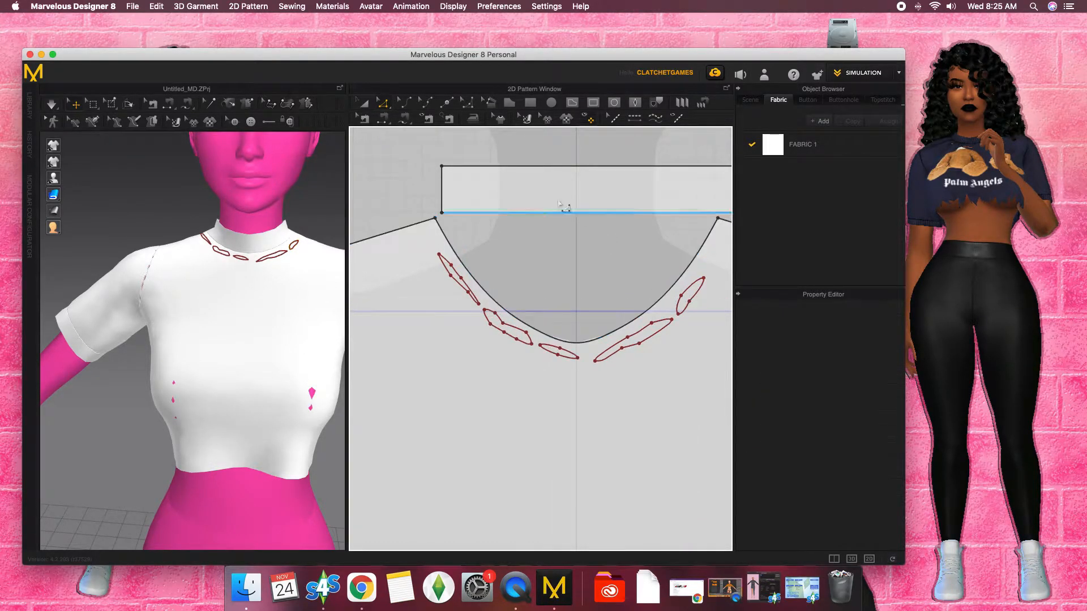
click(363, 104)
click(686, 300)
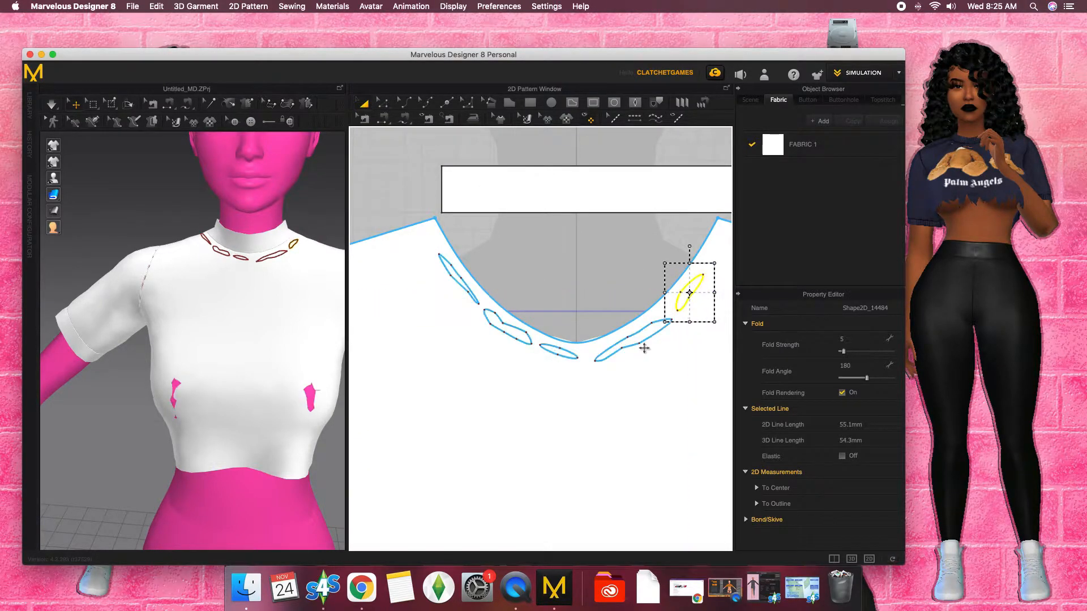
click(637, 338)
click(632, 261)
click(51, 104)
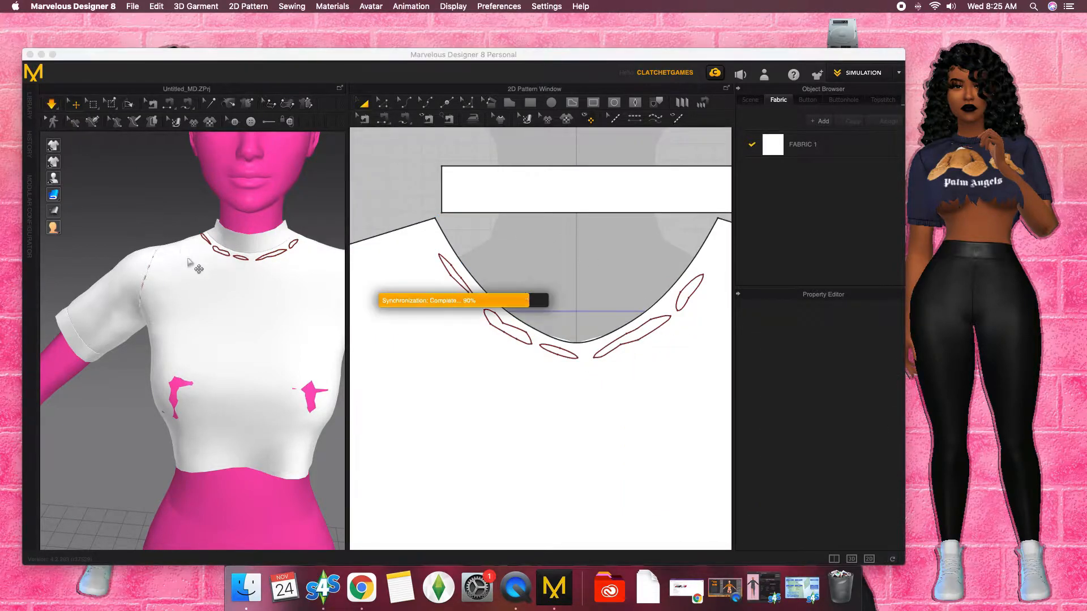
right_drag(218, 326, 218, 350)
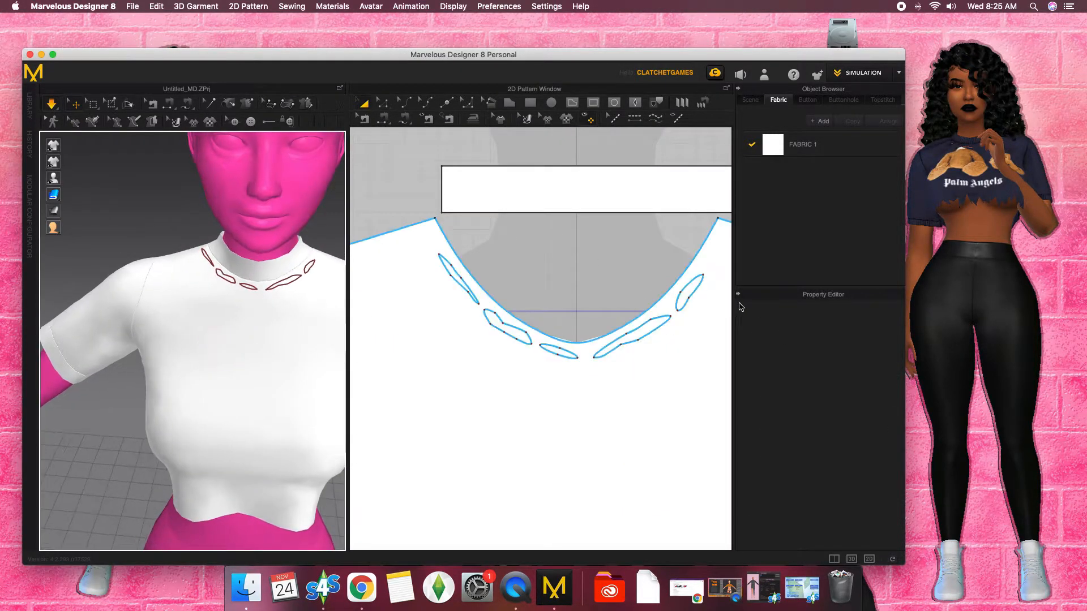
Step: Select all five tear shapes along the front neckline and apply Cut & Sew to them
click(692, 291)
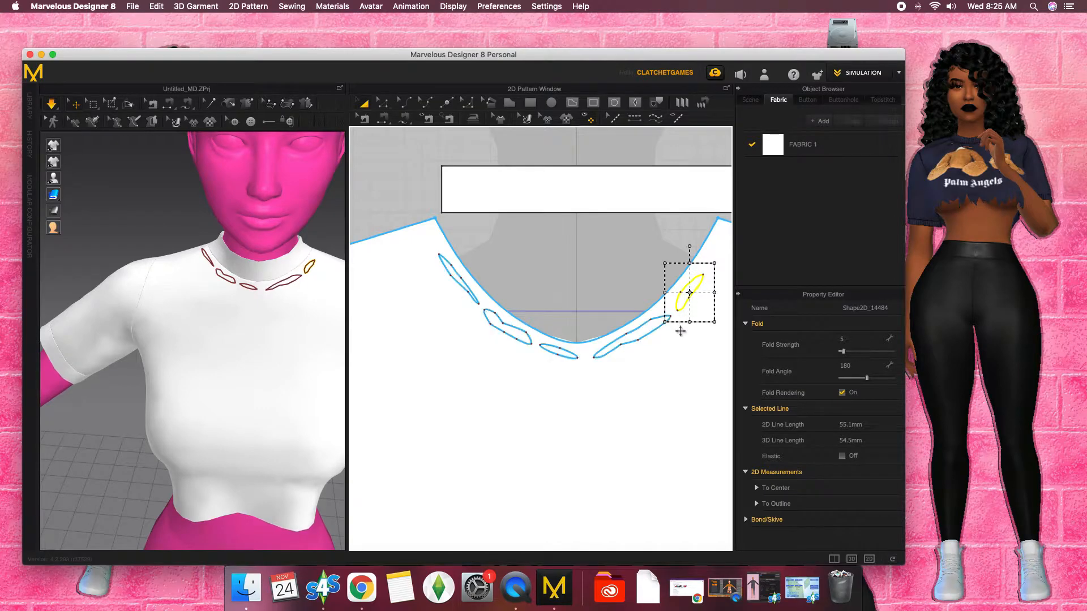
shift+click(648, 332)
shift+click(559, 351)
shift+click(506, 329)
shift+click(463, 283)
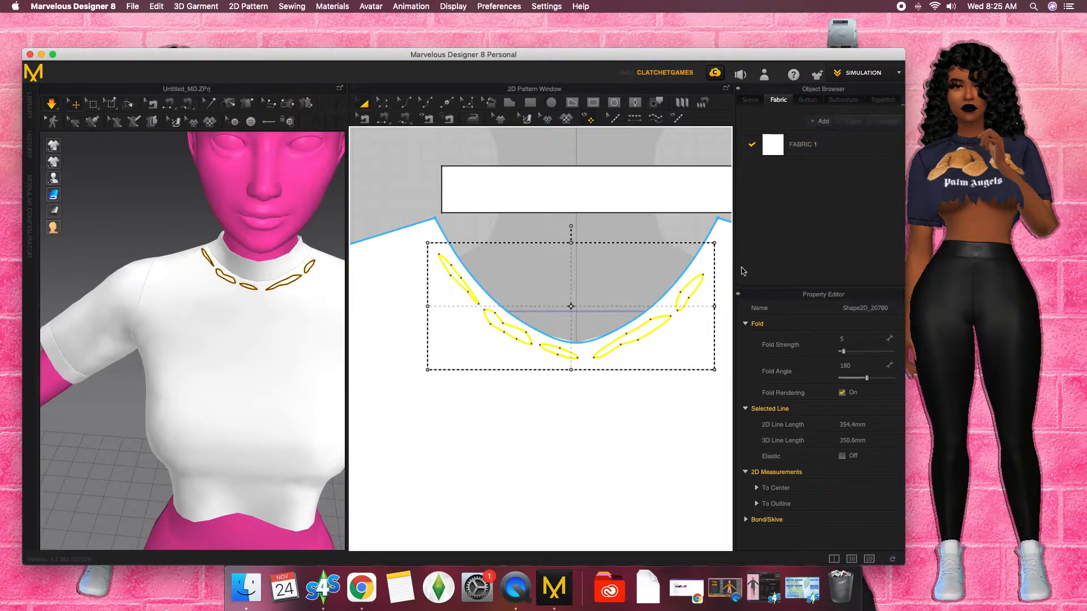
right_click(660, 324)
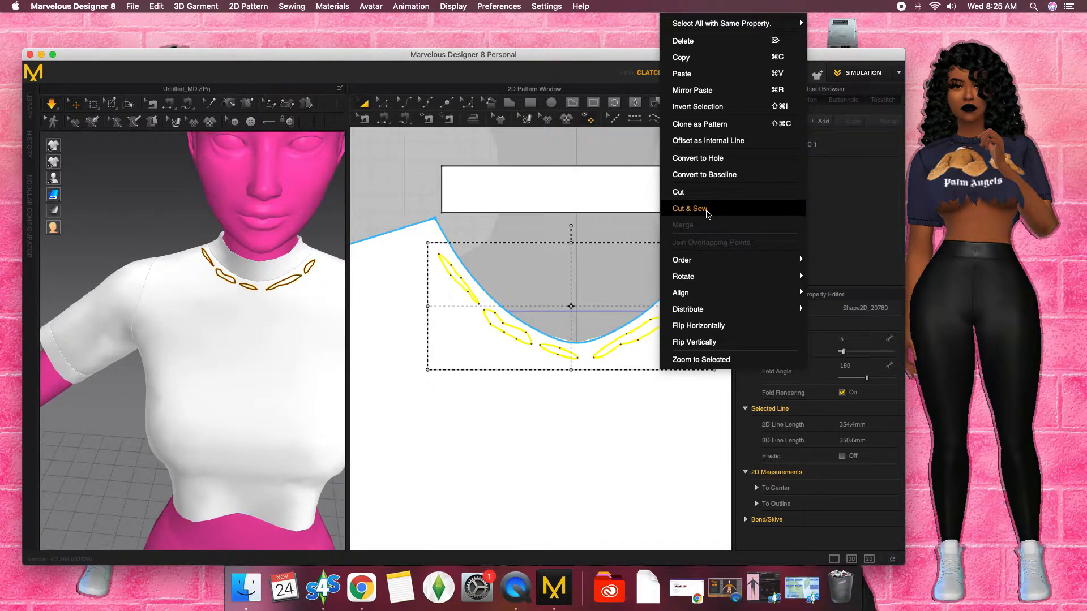
Step: Add a second fabric and set its color to black
click(821, 121)
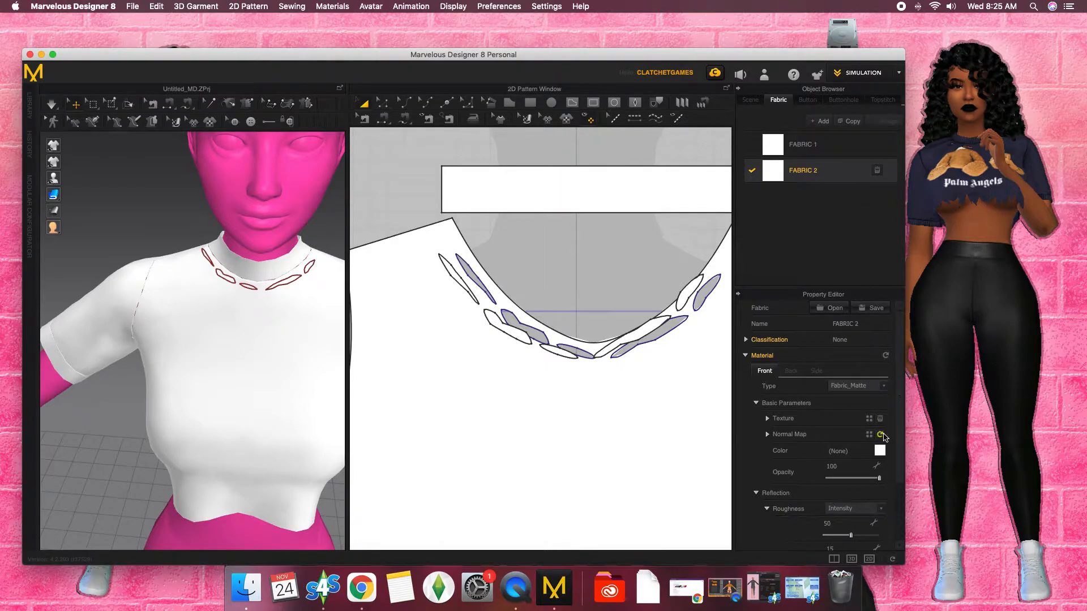
click(880, 452)
click(534, 380)
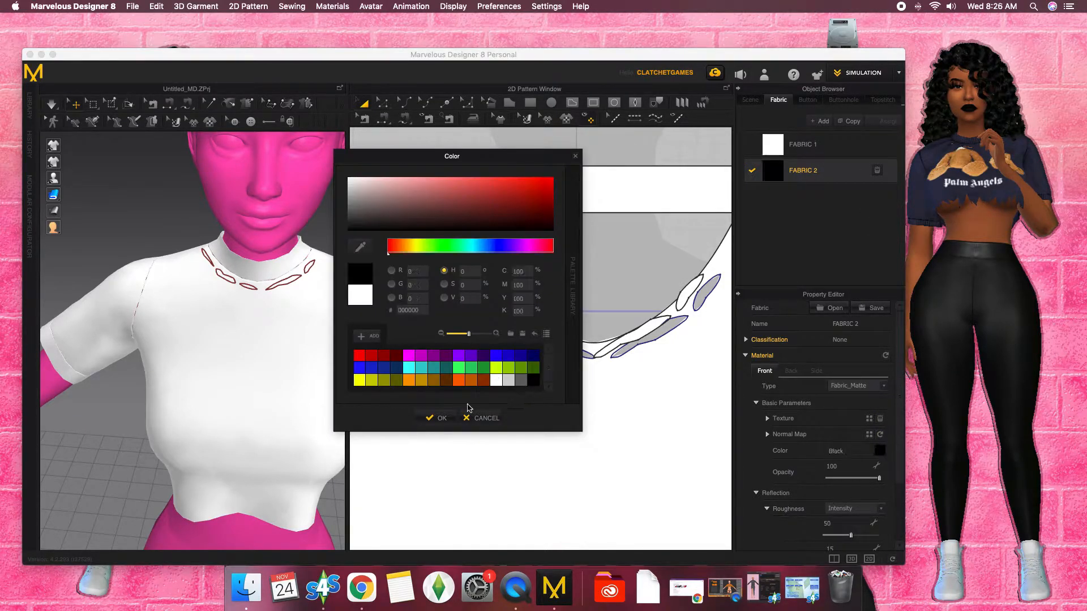
click(431, 419)
Step: Assign the black FABRIC 2 to the five cut-out neckline pieces, and simulate the garment
drag(778, 175, 689, 293)
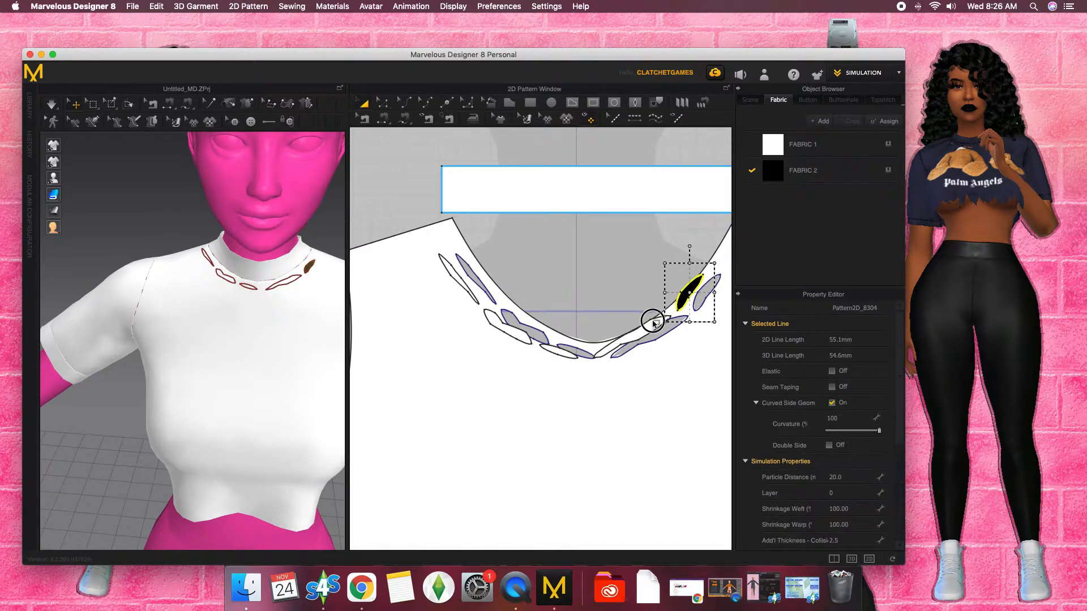
drag(648, 331, 648, 332)
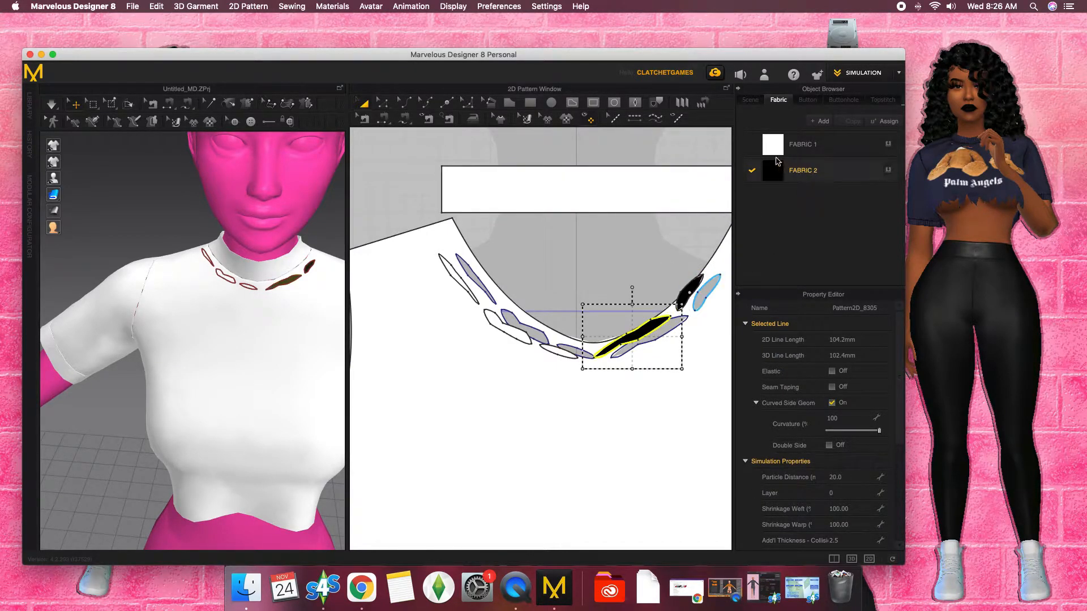
click(562, 355)
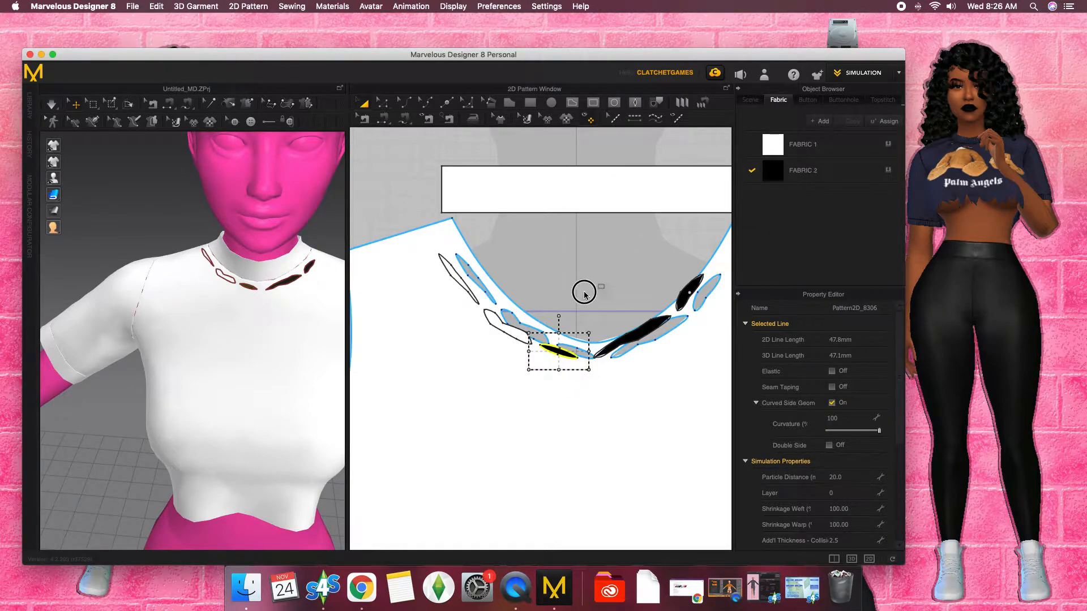
click(493, 321)
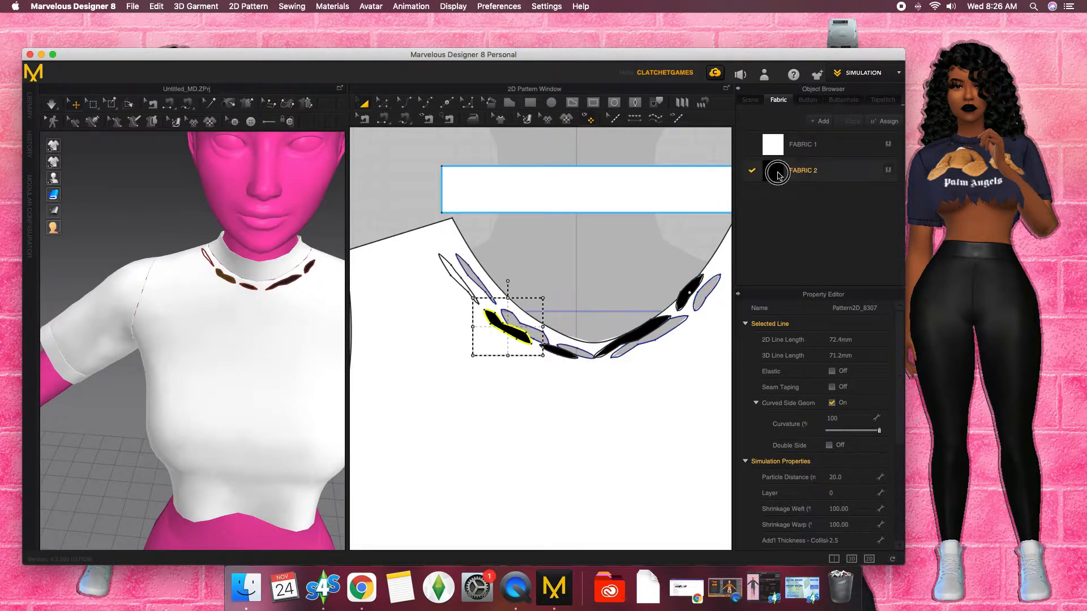
click(452, 275)
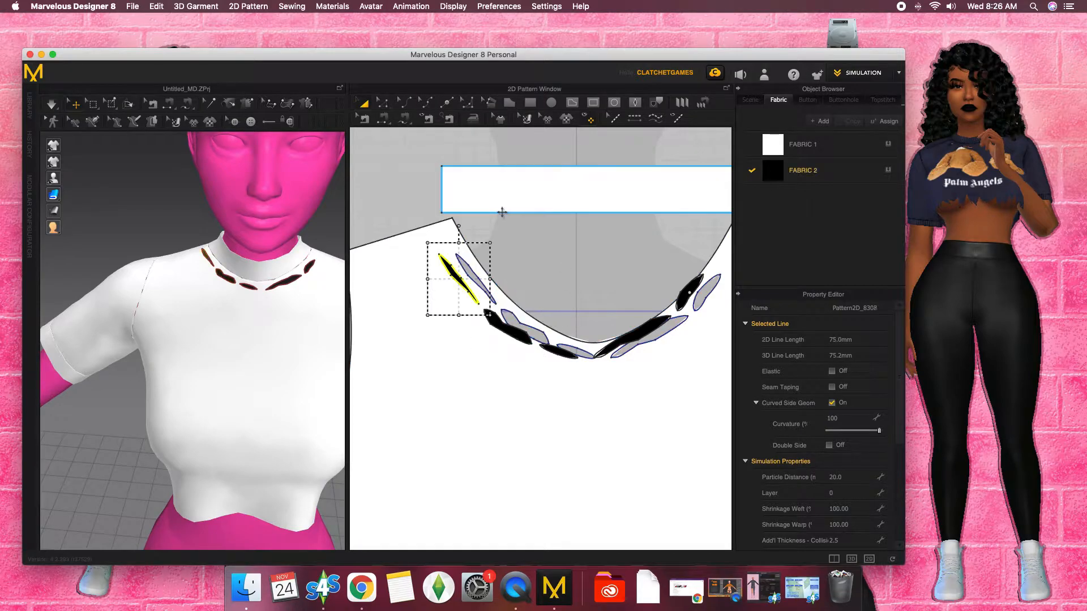
click(108, 211)
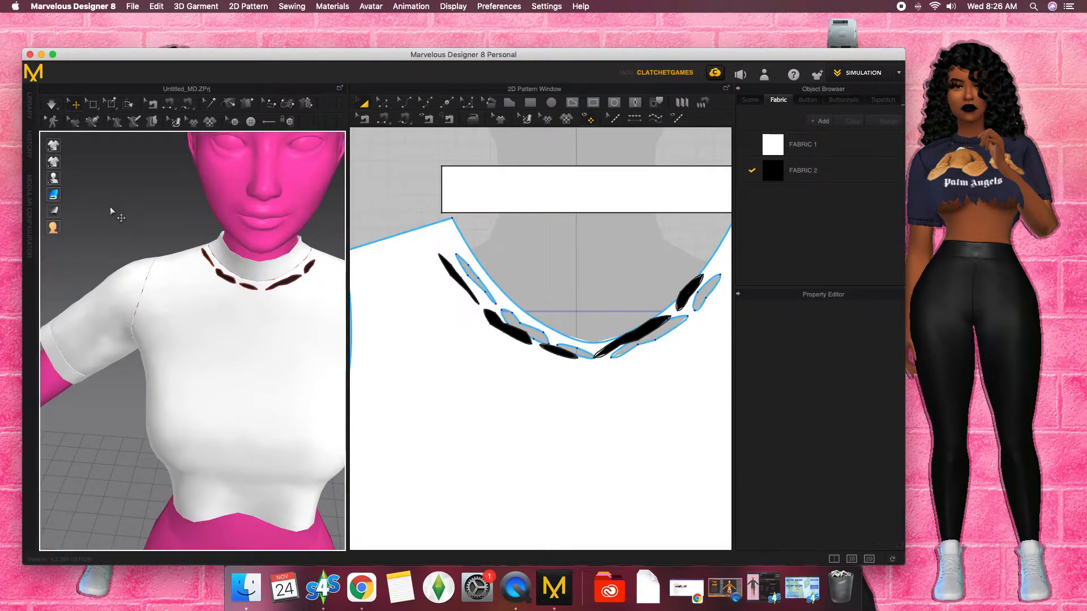
click(62, 103)
right_drag(150, 236, 288, 305)
Step: Set the opacity of FABRIC 2 to 0
click(785, 170)
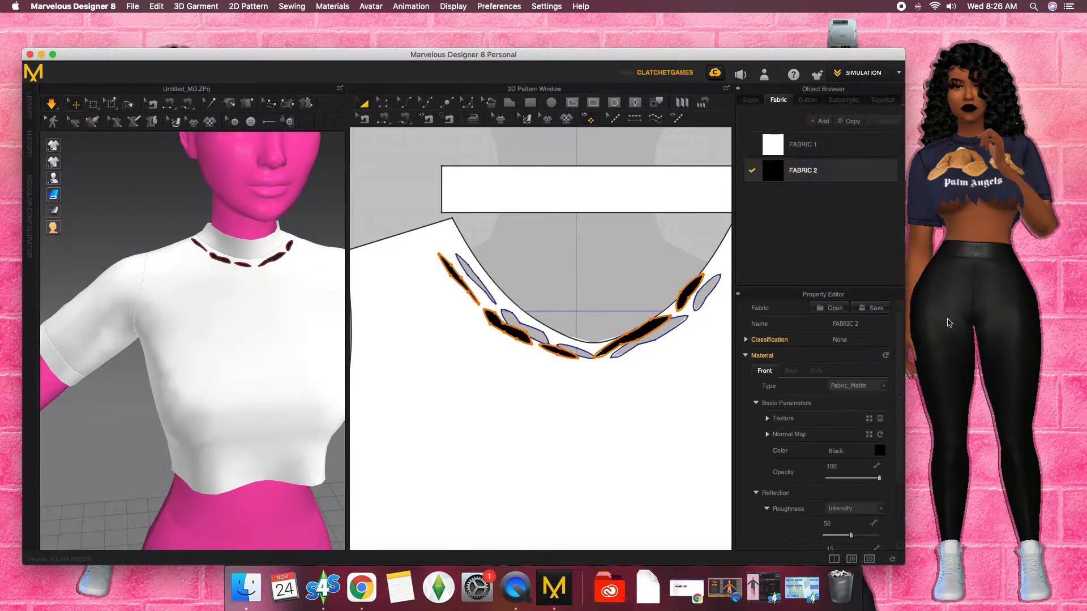
drag(898, 409, 897, 451)
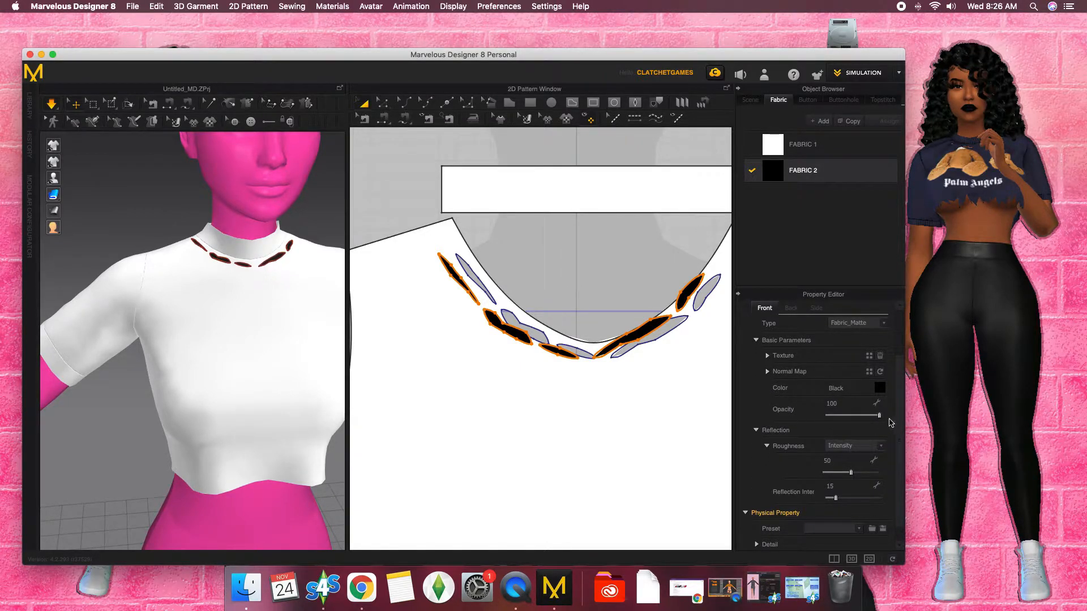
drag(879, 416, 790, 413)
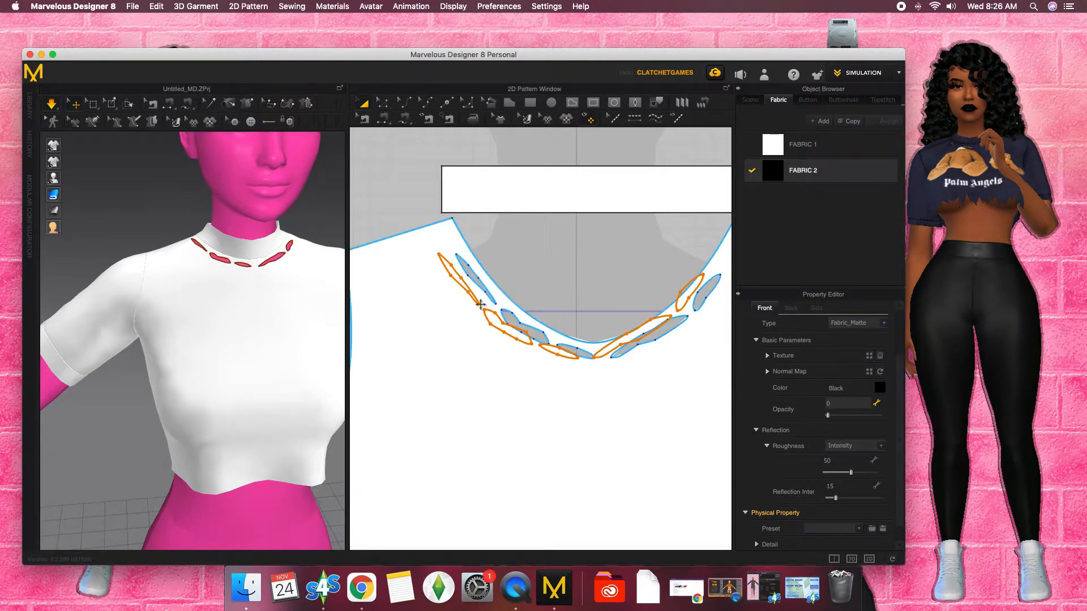
Step: Move four of the transparent cut-out pieces off the front pattern to the area above the front collar band in 2D
scroll(505, 281, down, 2)
drag(470, 276, 486, 156)
drag(504, 313, 510, 162)
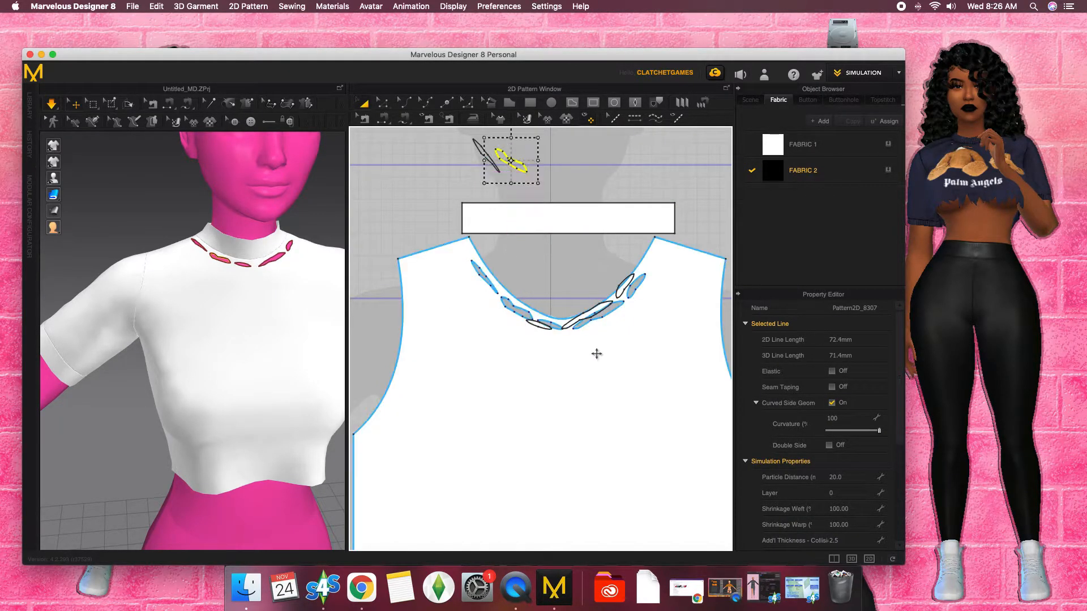
drag(587, 314, 553, 166)
drag(626, 284, 599, 163)
click(148, 219)
Step: Pull the front collar band into place around the avatar's neck and shoulder during the simulation
scroll(190, 261, down, 3)
right_drag(191, 244, 306, 327)
drag(204, 259, 225, 221)
right_drag(288, 259, 203, 263)
click(287, 265)
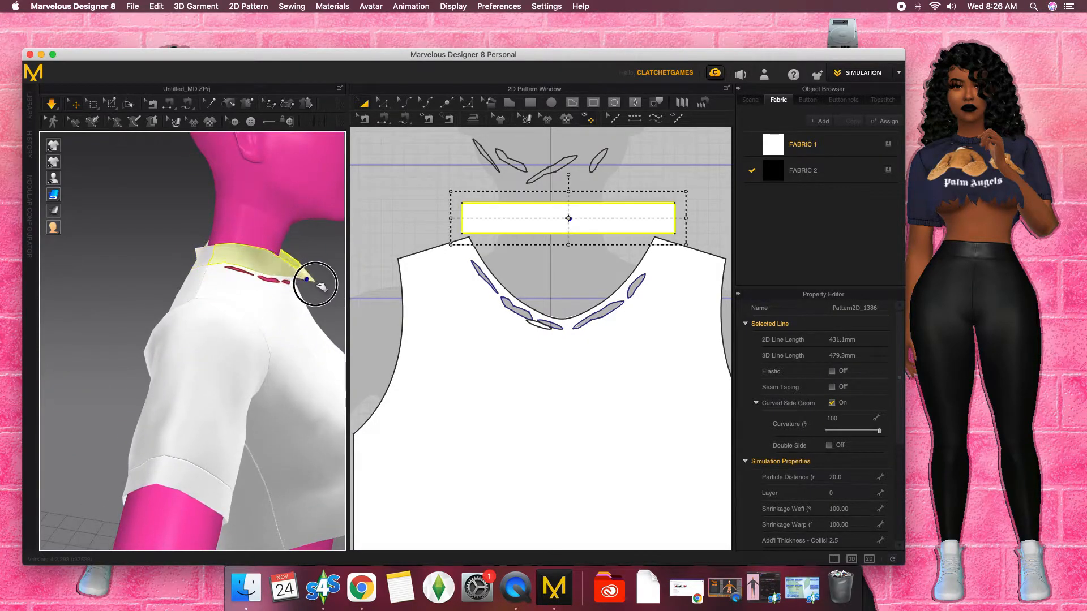
right_drag(306, 334, 187, 283)
click(203, 212)
Step: Tug the top's body into place around the avatar's sides and back during the simulation
scroll(291, 267, down, 5)
click(252, 335)
click(216, 366)
right_drag(204, 417, 294, 404)
click(281, 399)
right_drag(289, 391, 311, 383)
drag(311, 384, 305, 391)
click(146, 389)
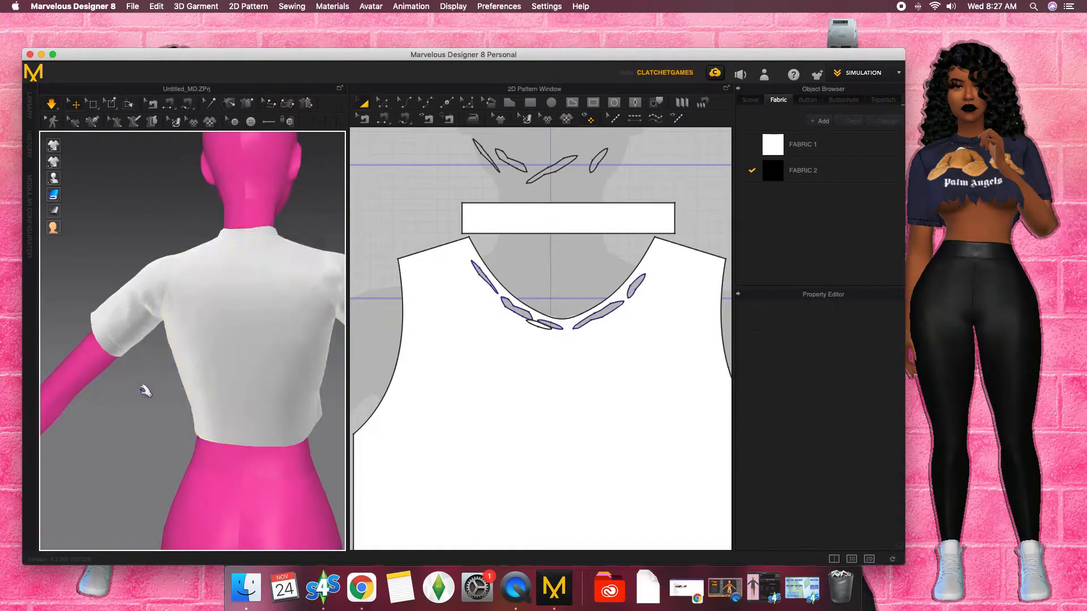
Step: Tug the top's lower hem into place on the avatar while the simulation runs
right_drag(145, 389, 240, 403)
drag(247, 408, 201, 414)
click(161, 417)
Step: Shorten the front and back bodice patterns by nudging both bottom edges up together, and rerun the simulation
scroll(214, 332, down, 5)
scroll(213, 332, up, 3)
scroll(462, 139, down, 5)
click(382, 104)
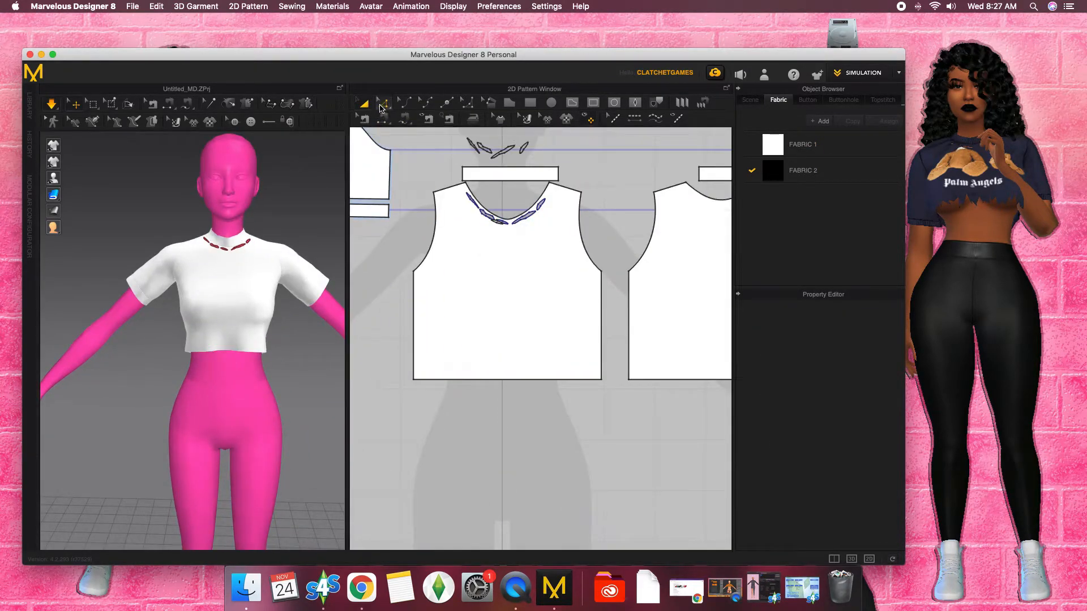
scroll(497, 345, up, 10)
scroll(534, 351, down, 10)
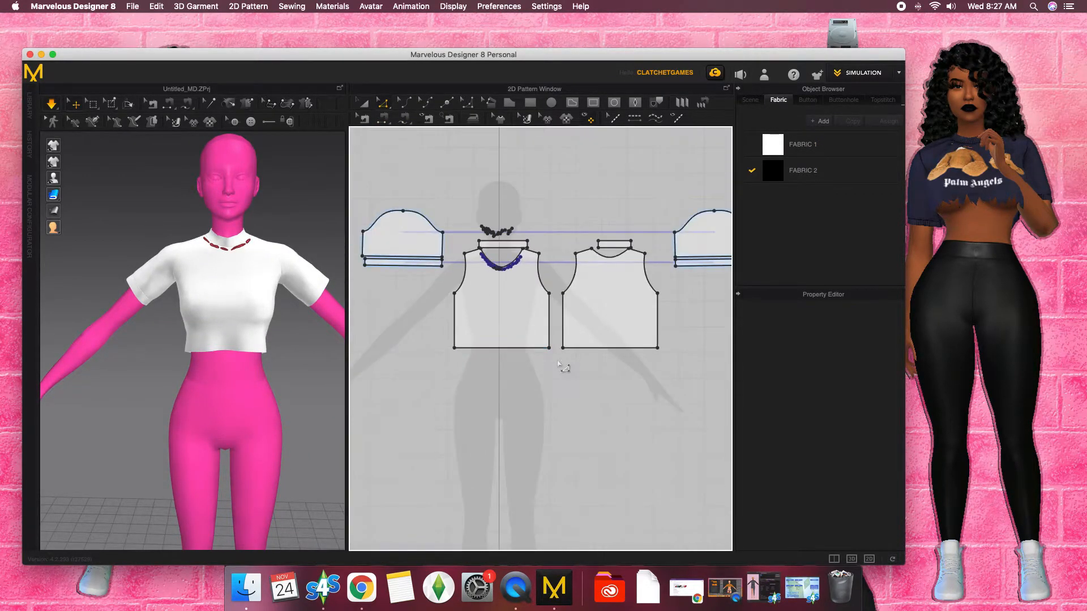
drag(664, 364, 430, 329)
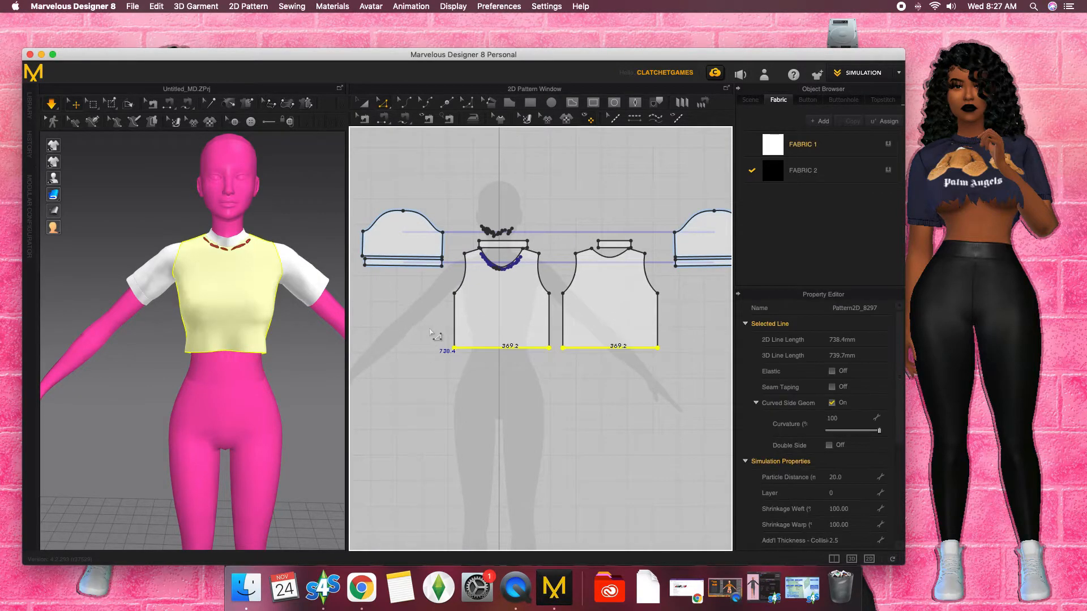
key(Up)
key(Up)
key(Up)
key(Up)
key(Up)
key(Up)
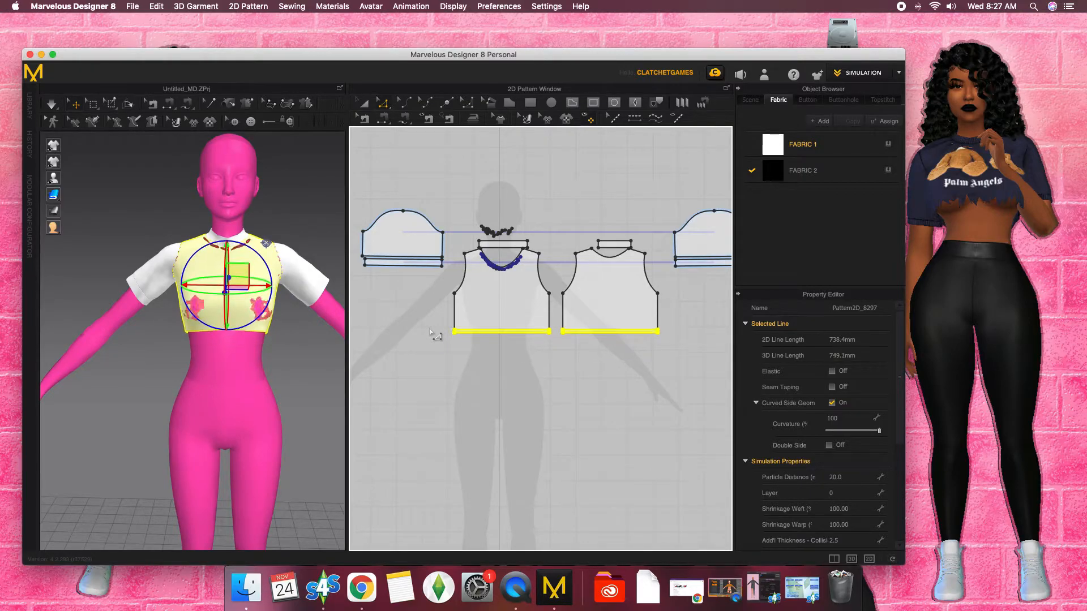
key(Up)
click(50, 100)
right_drag(181, 339, 267, 328)
Step: Set the Shrinkage Weft of the front and back bodice patterns to 110
click(364, 103)
click(512, 313)
shift+click(633, 323)
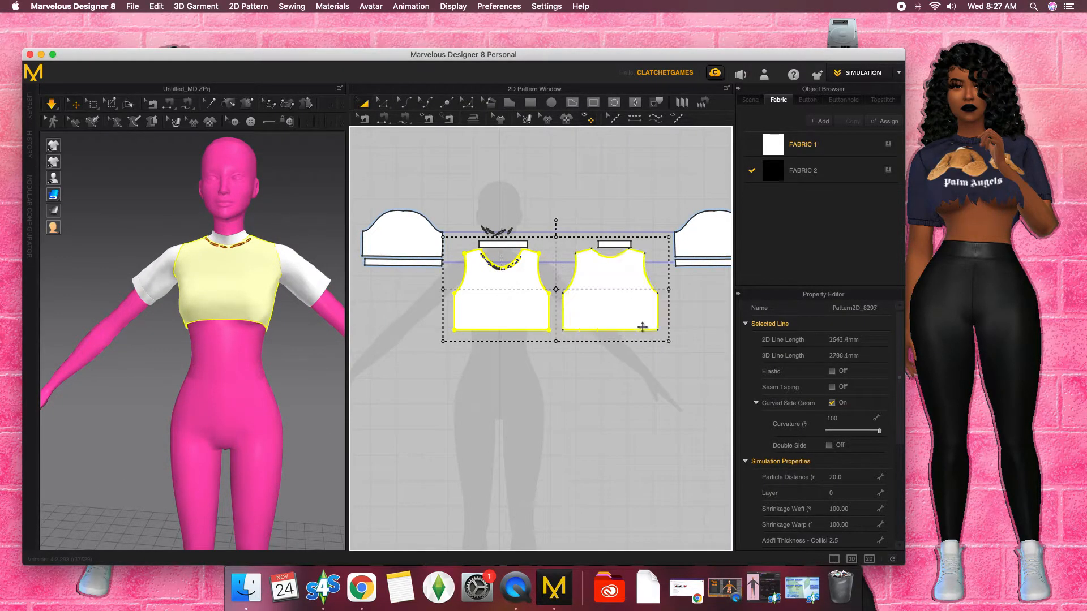
click(854, 508)
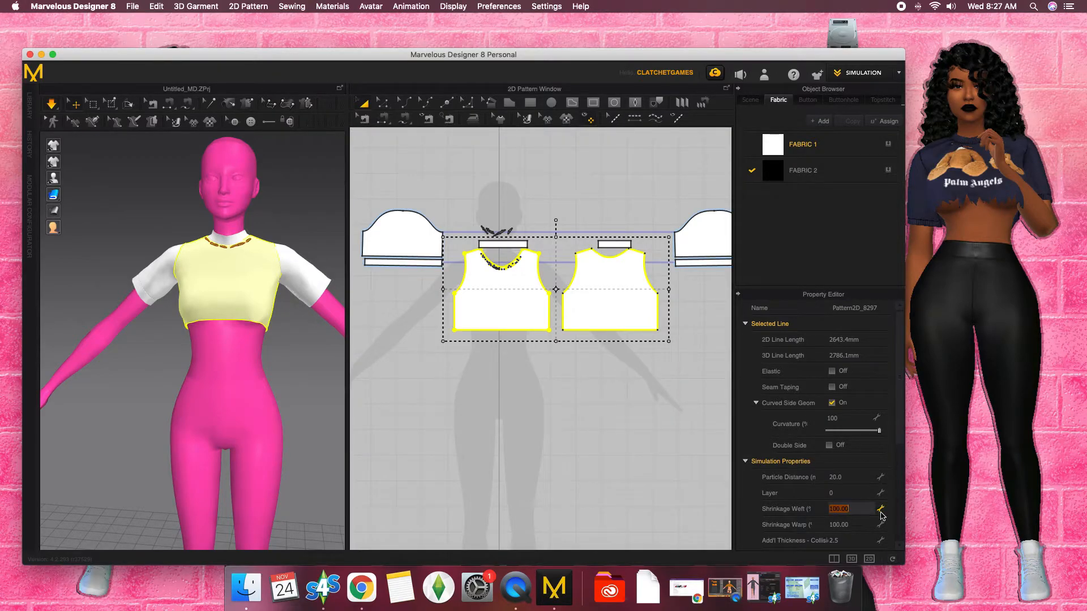
key(Return)
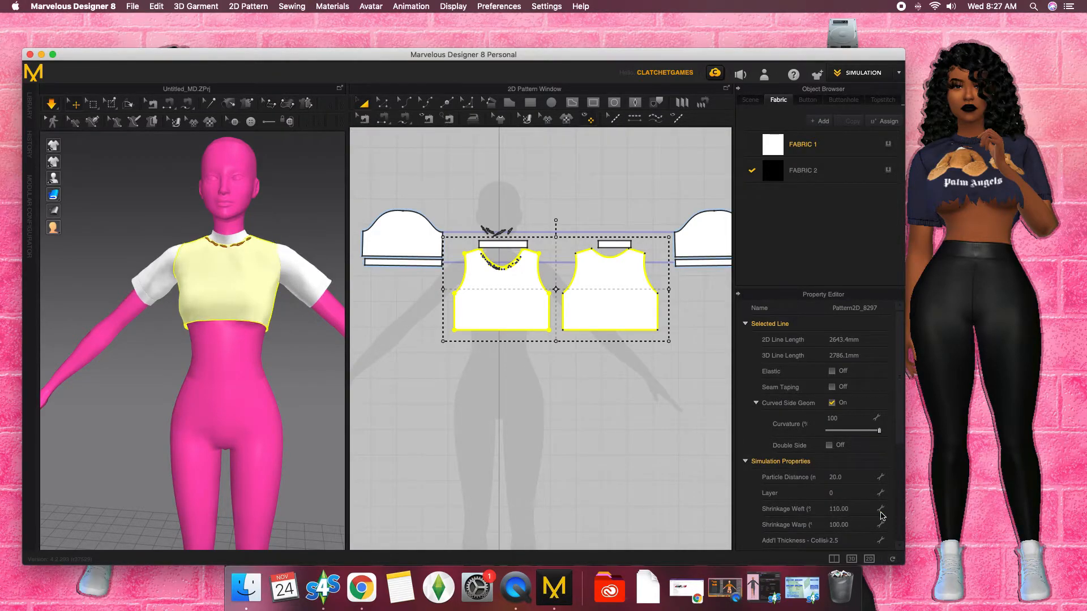
right_drag(321, 326, 253, 348)
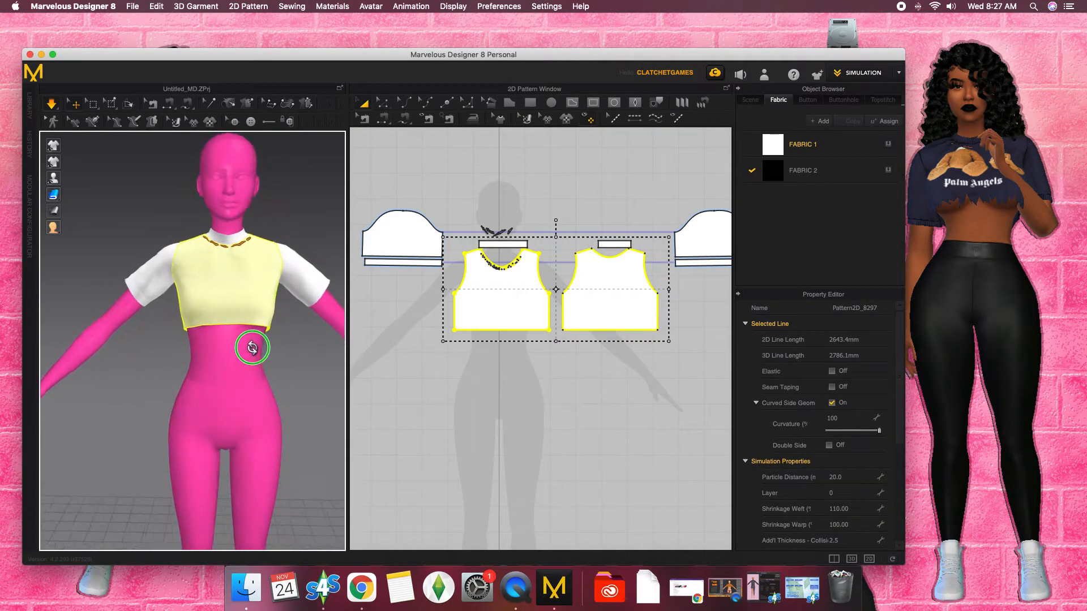
Step: Try a Shrinkage Warp of 120 on the two bodice patterns and set it back to 100
click(845, 523)
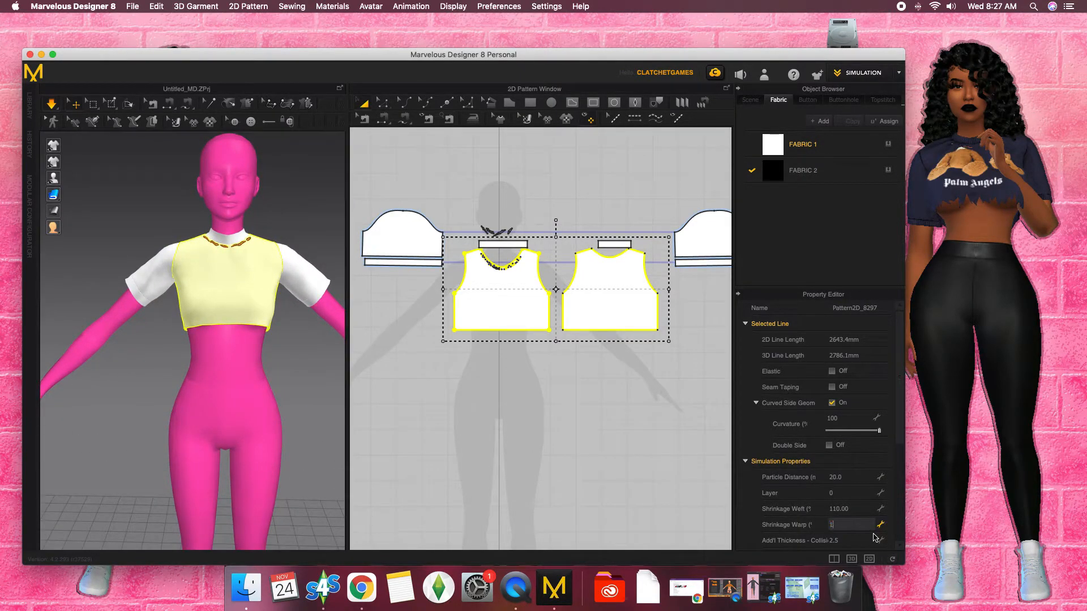
text(120)
key(Return)
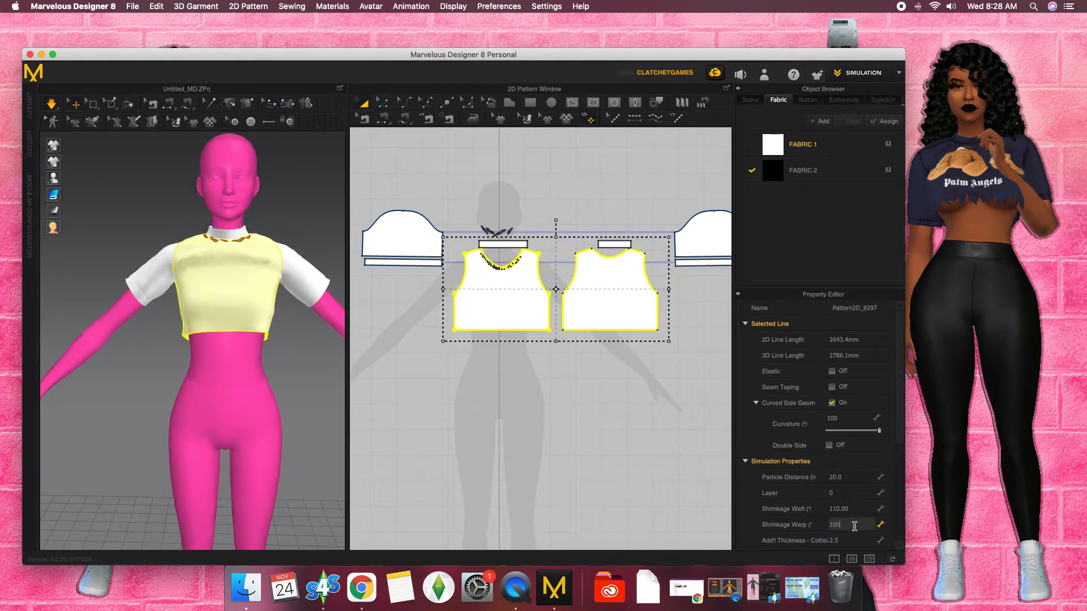
key(Return)
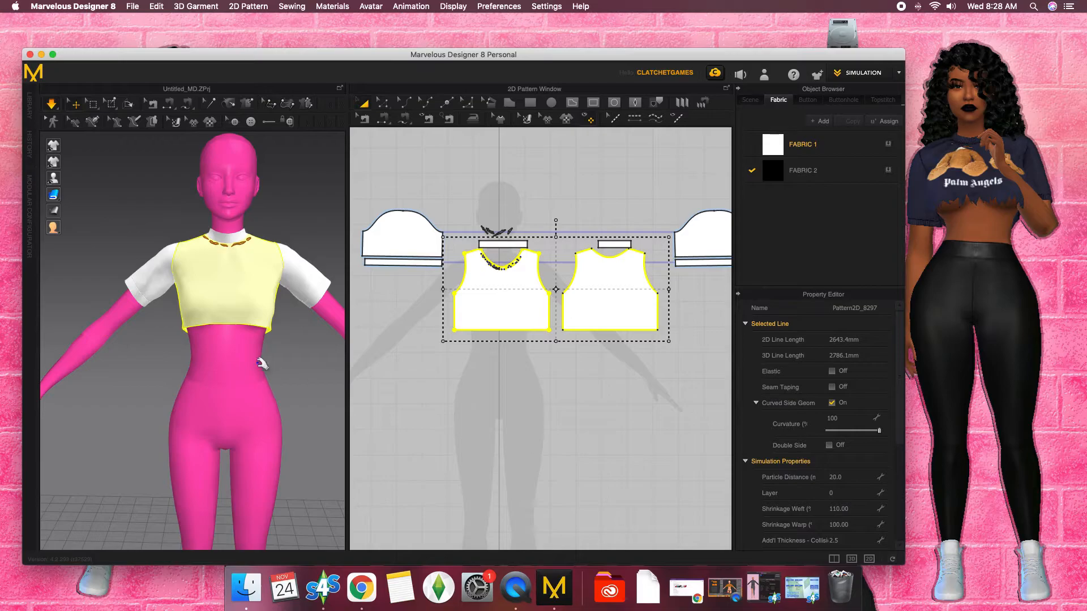
Step: Set the Shrinkage Weft of the two bodice patterns to 120
click(787, 502)
click(853, 511)
text(120)
key(Return)
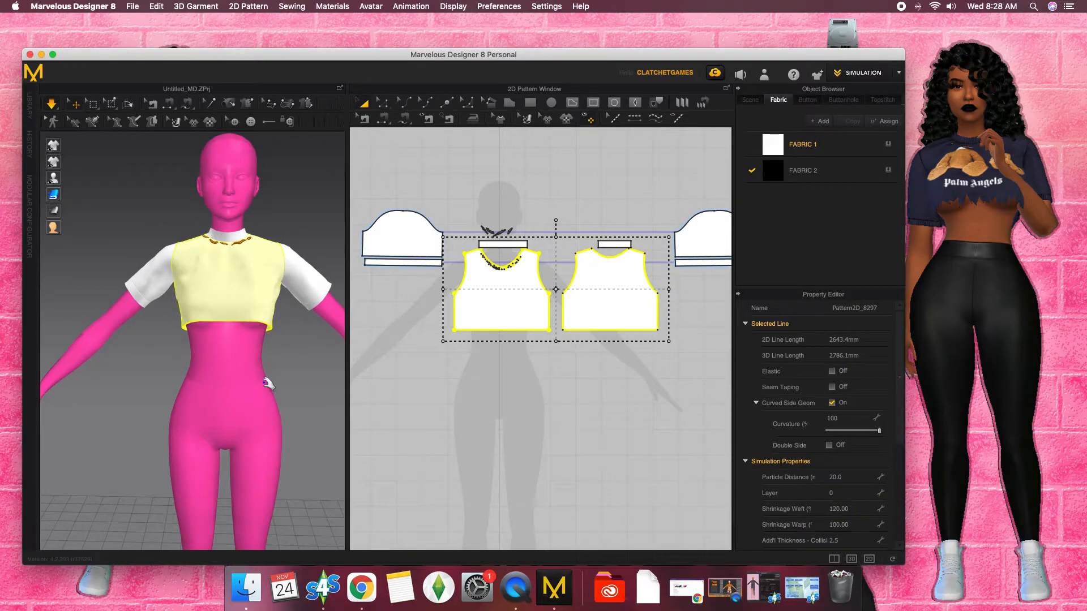
Step: Tug both sides of the top's back hem into place during the simulation
right_drag(142, 396, 257, 378)
drag(209, 332, 194, 338)
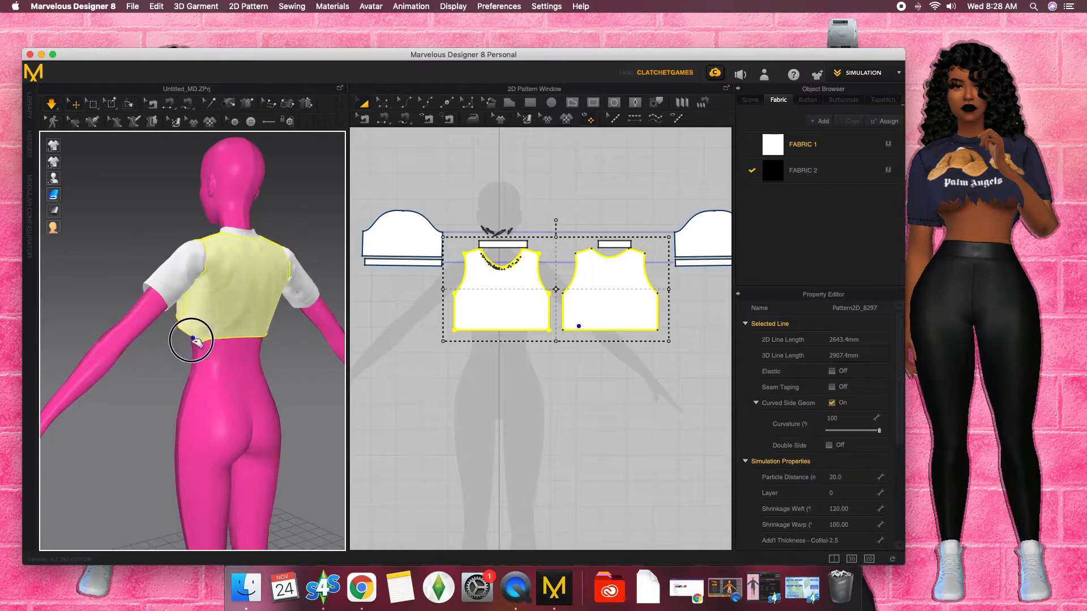
right_drag(194, 338, 198, 366)
click(291, 333)
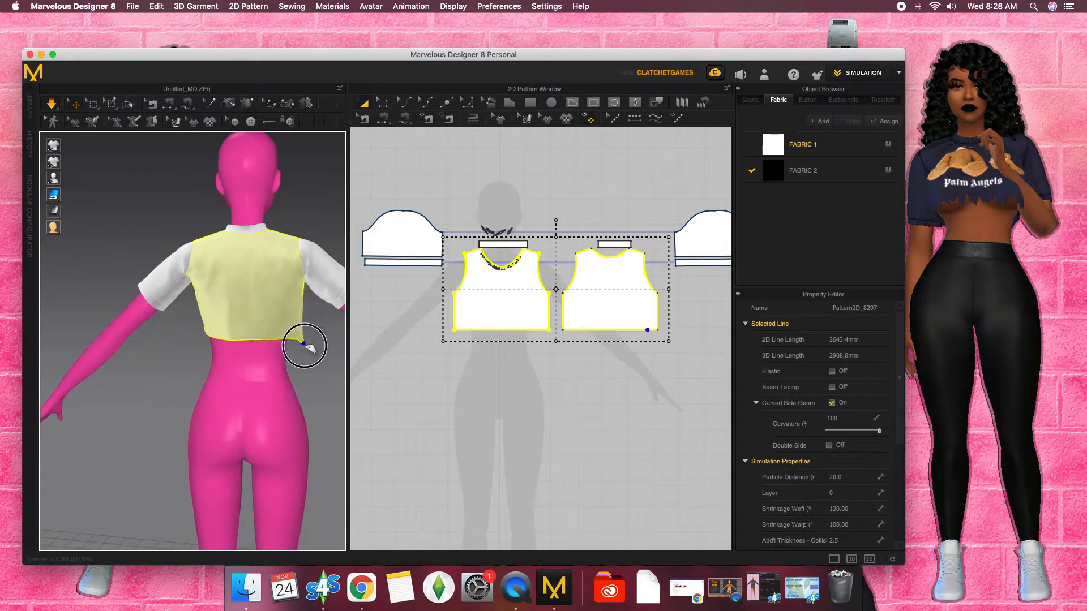
click(186, 372)
right_drag(189, 369, 160, 395)
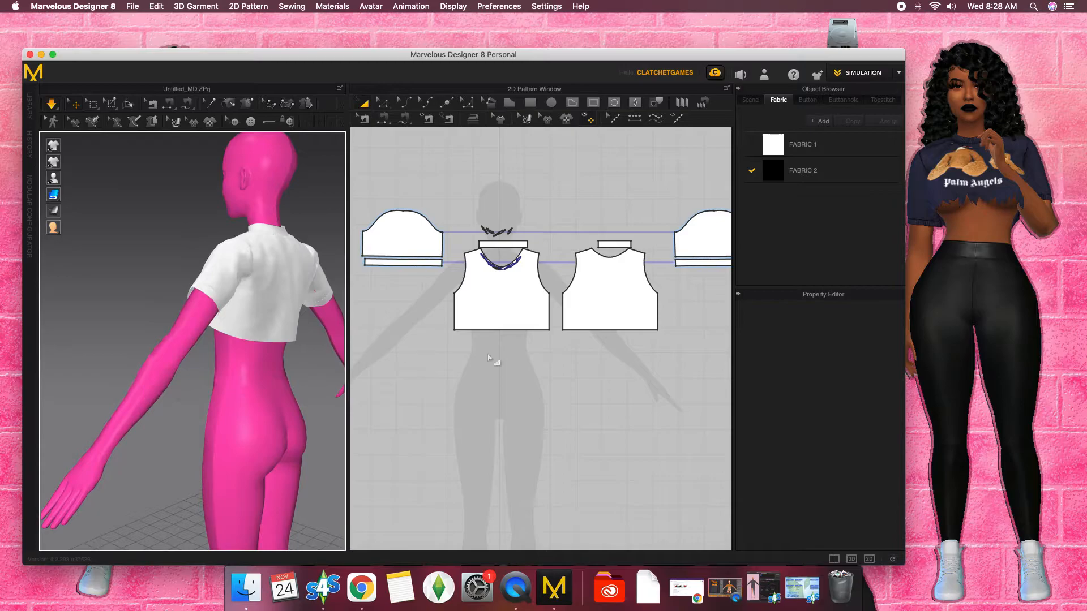
Step: Set the Shrinkage Weft of the front and back bodice patterns to 115
click(519, 315)
shift+click(604, 314)
click(853, 510)
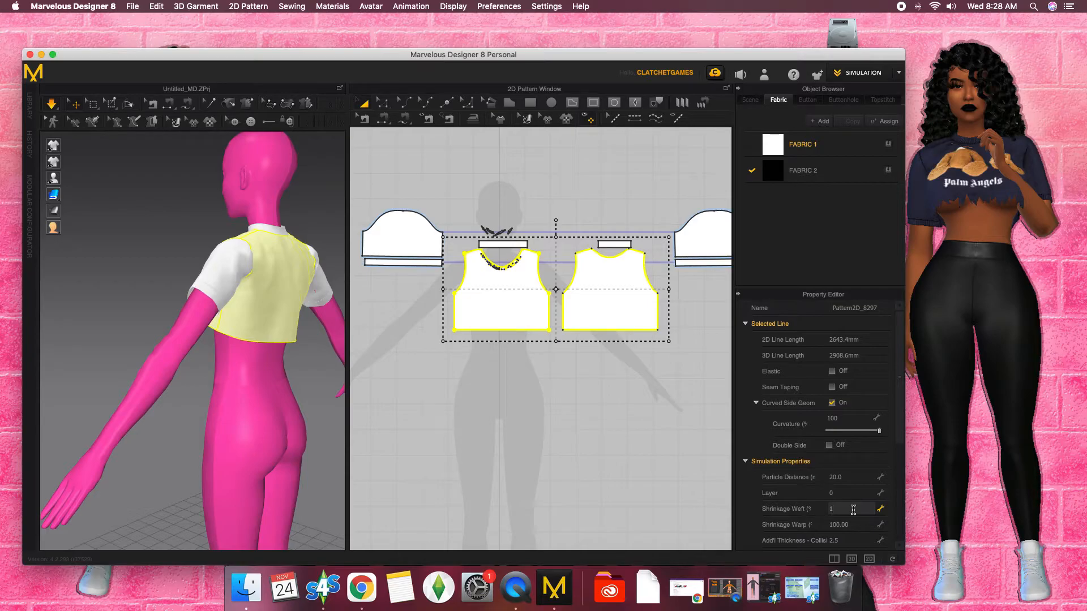
key(Return)
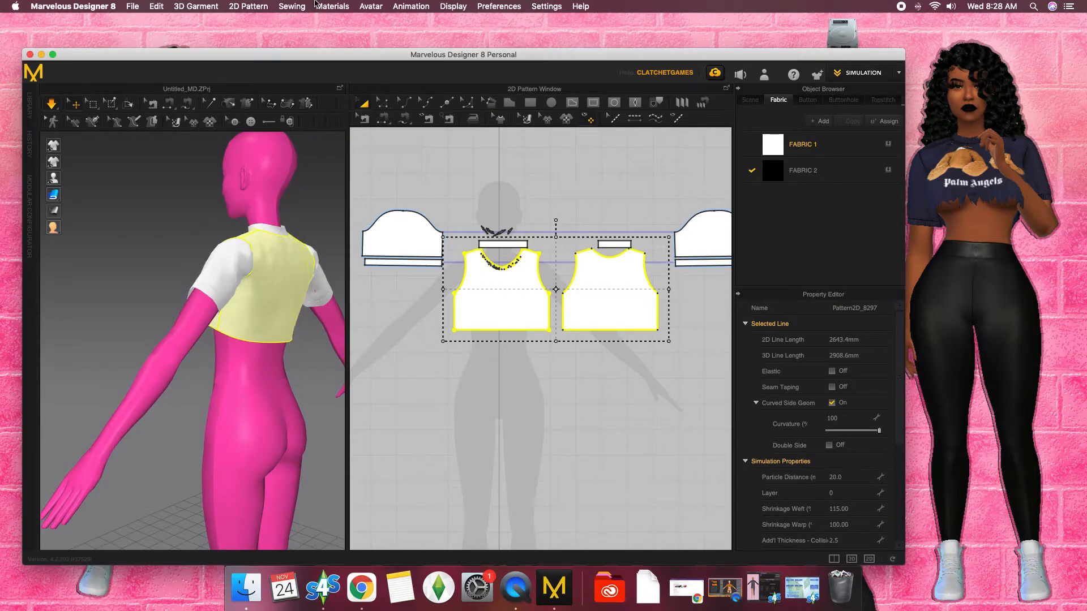
Step: Pull the top's front hem downward and adjust the back collar band at the avatar's neck during the simulation
right_drag(132, 232, 278, 339)
drag(269, 320, 268, 353)
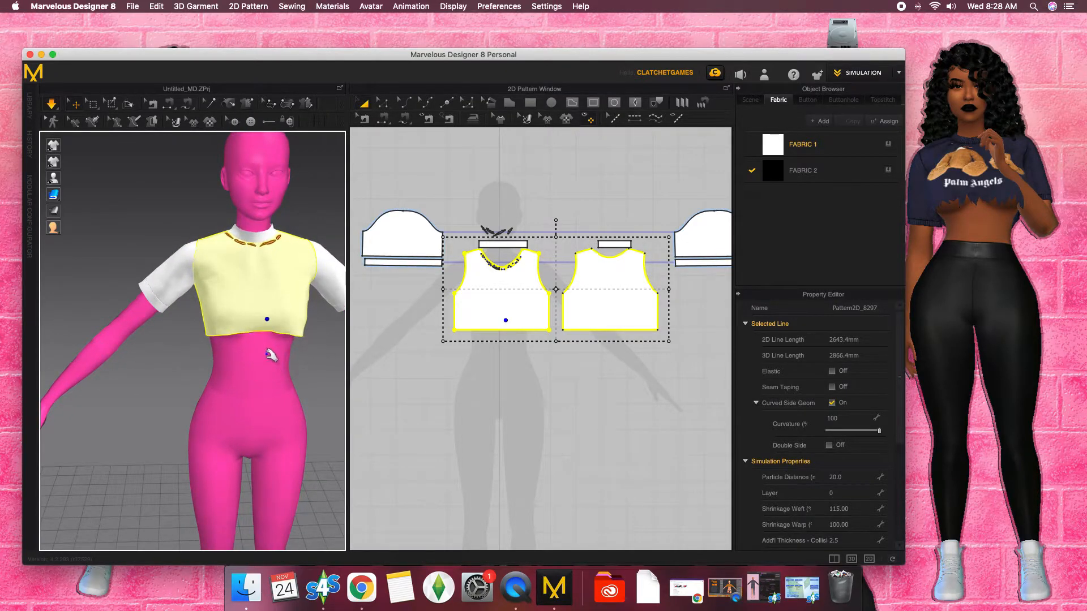
click(176, 361)
right_drag(150, 351, 296, 308)
click(261, 239)
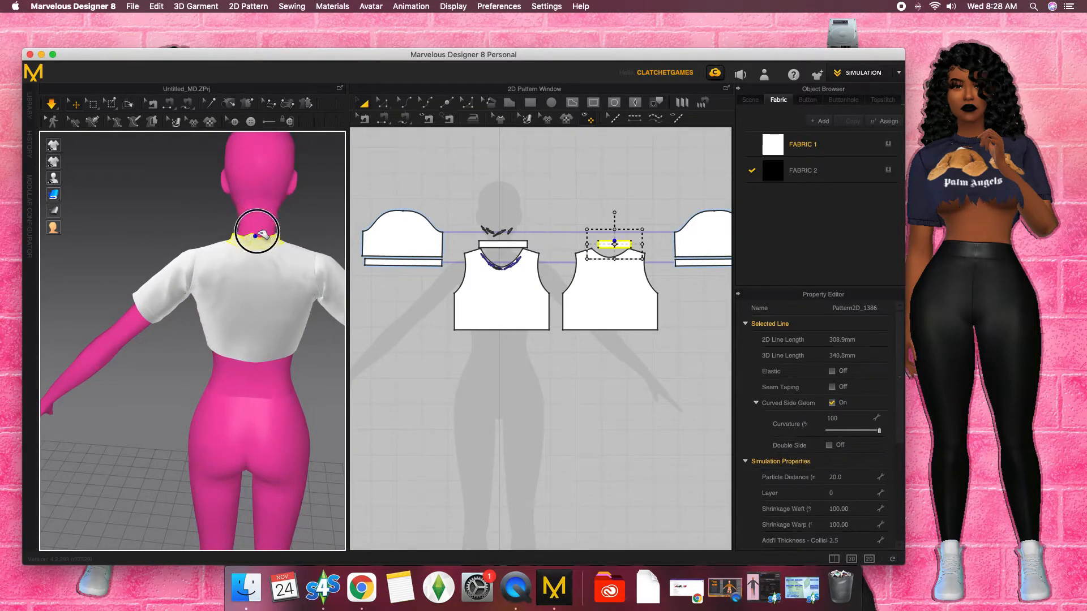
right_drag(263, 224, 268, 304)
Step: Pull the front bodice's hem down and away from the chest at several points during the simulation
click(168, 312)
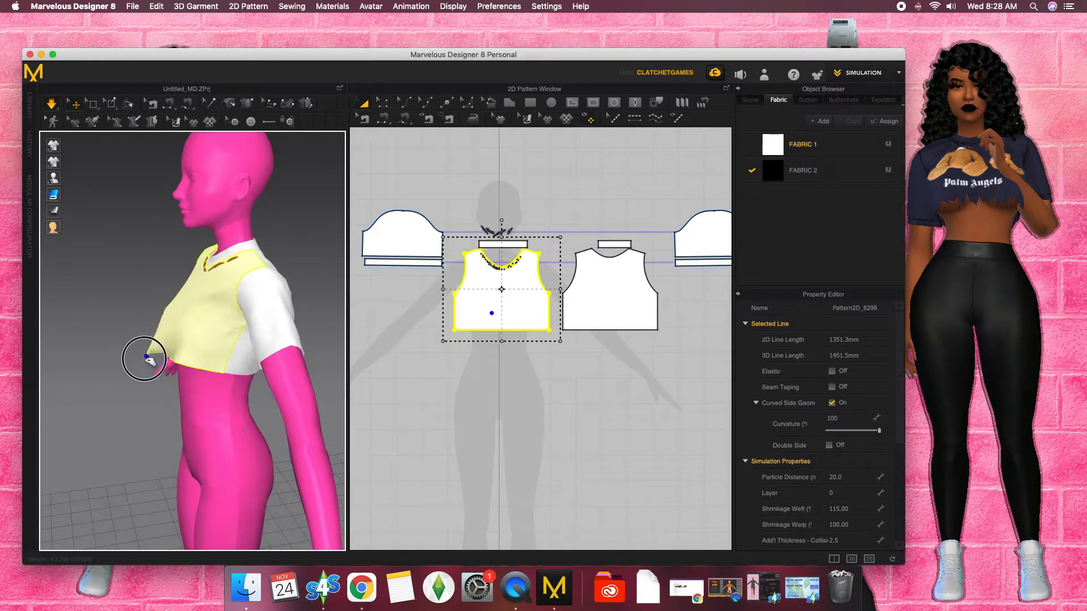
drag(174, 341, 149, 373)
click(133, 372)
right_drag(133, 371, 226, 327)
click(213, 320)
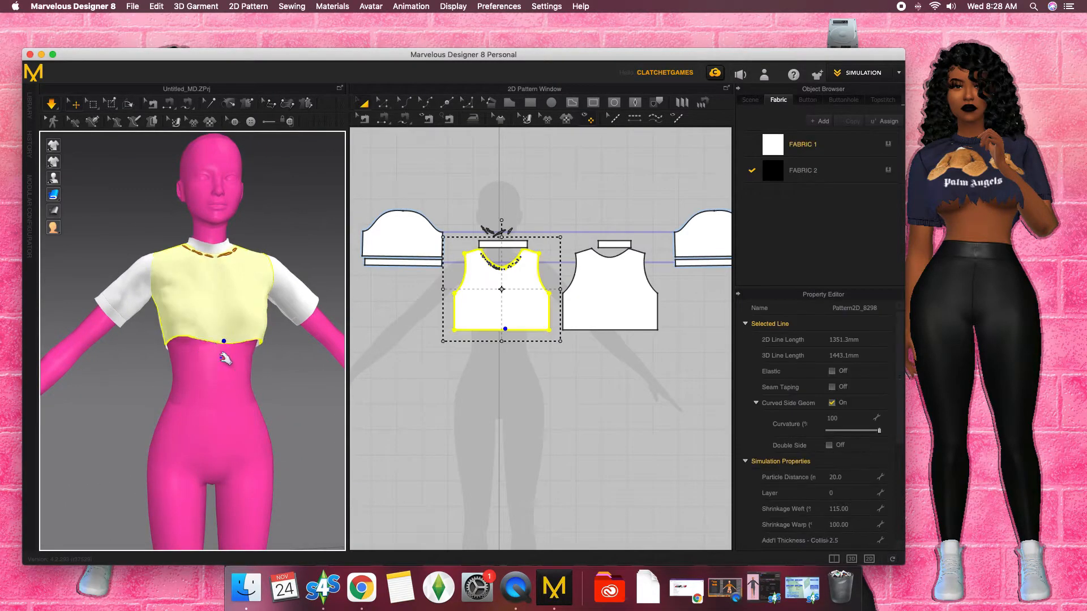
drag(202, 324, 197, 358)
click(147, 380)
right_drag(203, 351, 191, 361)
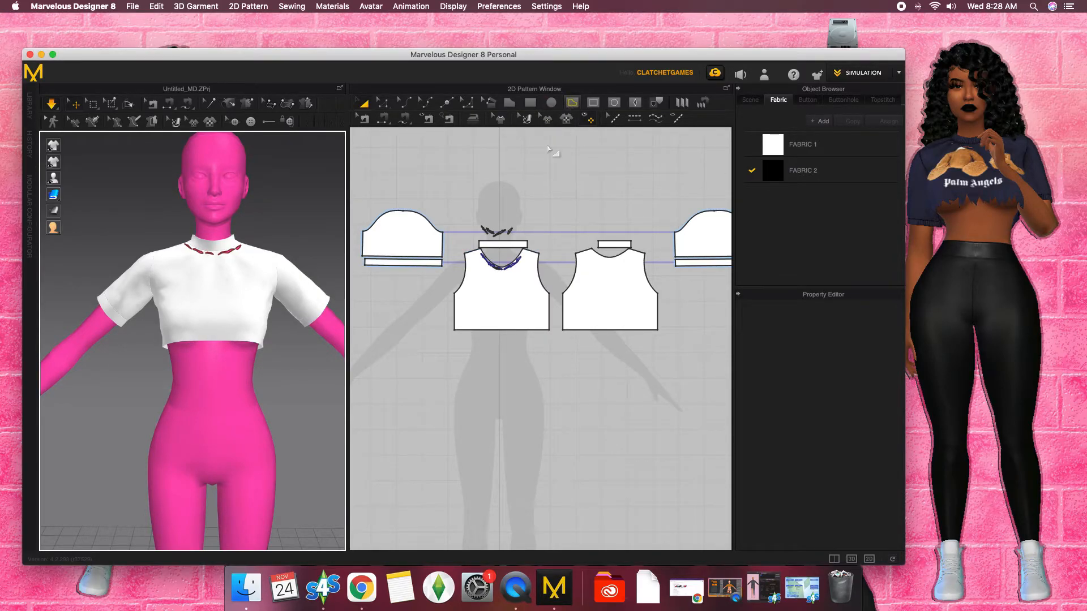
Step: Draw a closed internal polygon along the front pattern's bottom edge, with uneven zigzag spikes from one side seam to the other
scroll(555, 294, up, 5)
scroll(515, 311, down, 2)
middle_drag(516, 311, 580, 310)
scroll(593, 316, down, 1)
click(572, 102)
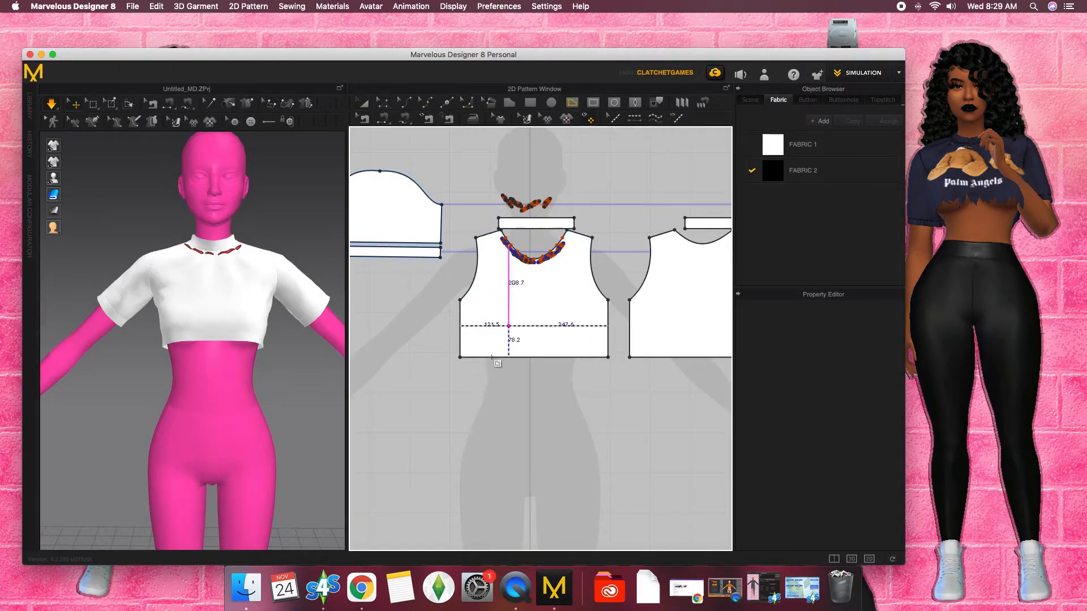
scroll(503, 348, up, 4)
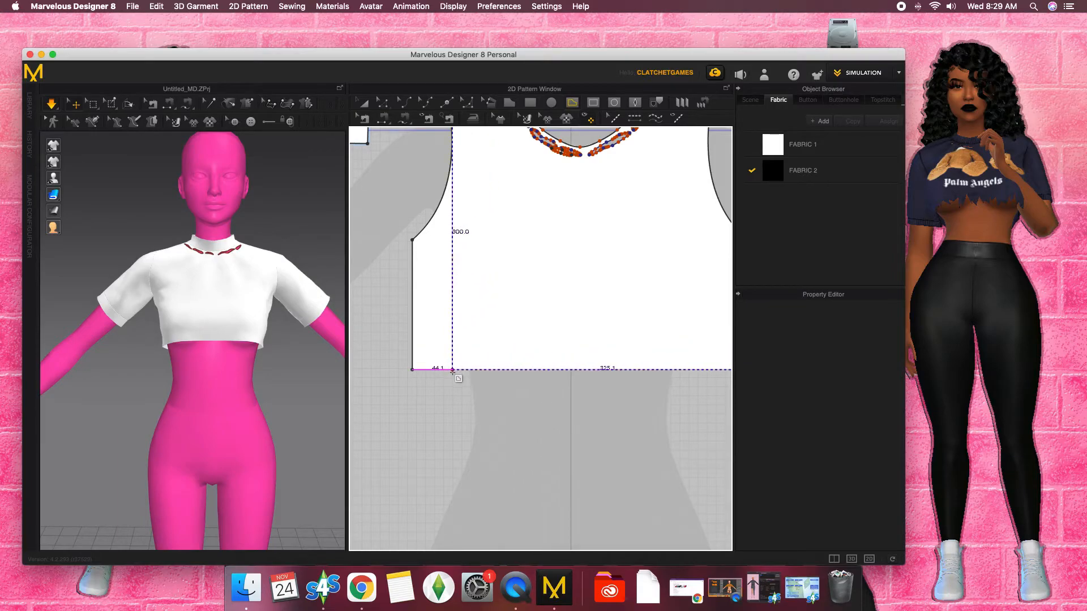
click(570, 104)
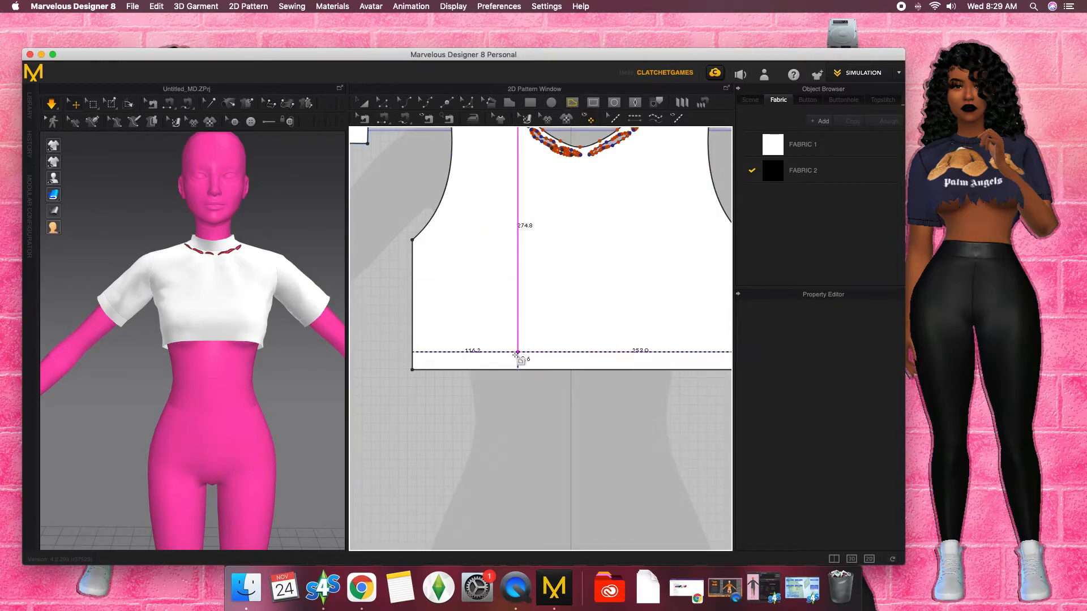
click(412, 369)
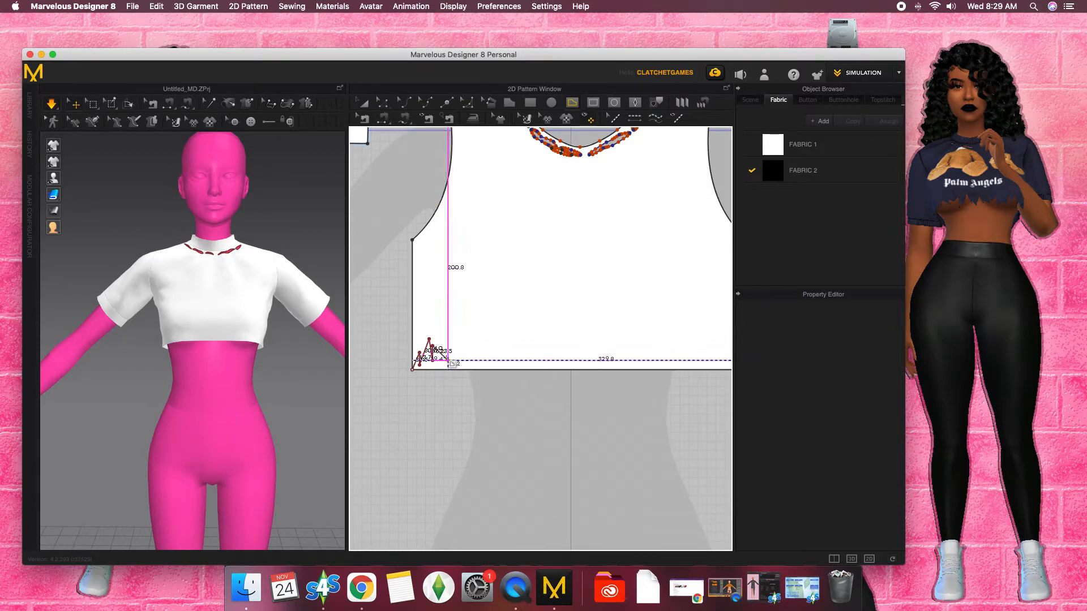
click(461, 365)
click(460, 346)
click(464, 360)
click(471, 361)
click(474, 365)
click(481, 352)
click(486, 365)
click(491, 340)
click(505, 360)
click(505, 345)
click(514, 365)
click(514, 334)
click(517, 346)
click(517, 365)
click(528, 353)
click(529, 360)
click(534, 361)
click(542, 334)
click(542, 353)
click(552, 365)
click(549, 346)
click(560, 355)
click(575, 355)
click(561, 361)
click(575, 360)
click(571, 365)
click(585, 365)
click(585, 339)
click(589, 354)
click(596, 360)
click(597, 353)
click(604, 361)
click(604, 339)
click(610, 353)
click(613, 360)
click(619, 346)
click(623, 361)
click(629, 334)
click(634, 360)
click(640, 352)
click(639, 361)
click(647, 353)
click(654, 360)
click(659, 346)
click(664, 361)
click(670, 346)
scroll(670, 346, up, 3)
middle_drag(670, 346, 618, 344)
click(614, 369)
click(617, 355)
click(623, 369)
click(629, 344)
click(633, 363)
click(637, 356)
click(640, 363)
click(633, 370)
click(641, 369)
click(647, 364)
click(651, 370)
click(660, 353)
click(665, 370)
click(672, 344)
click(672, 363)
click(677, 352)
click(683, 364)
click(688, 369)
click(693, 352)
click(697, 363)
click(702, 352)
click(707, 369)
click(712, 352)
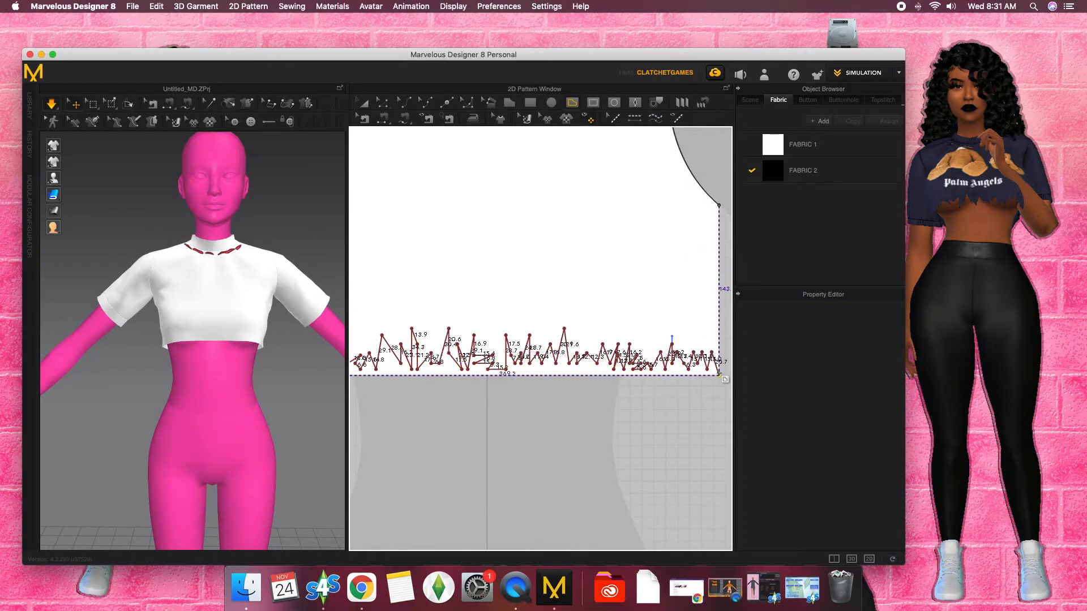
middle_drag(530, 381, 661, 379)
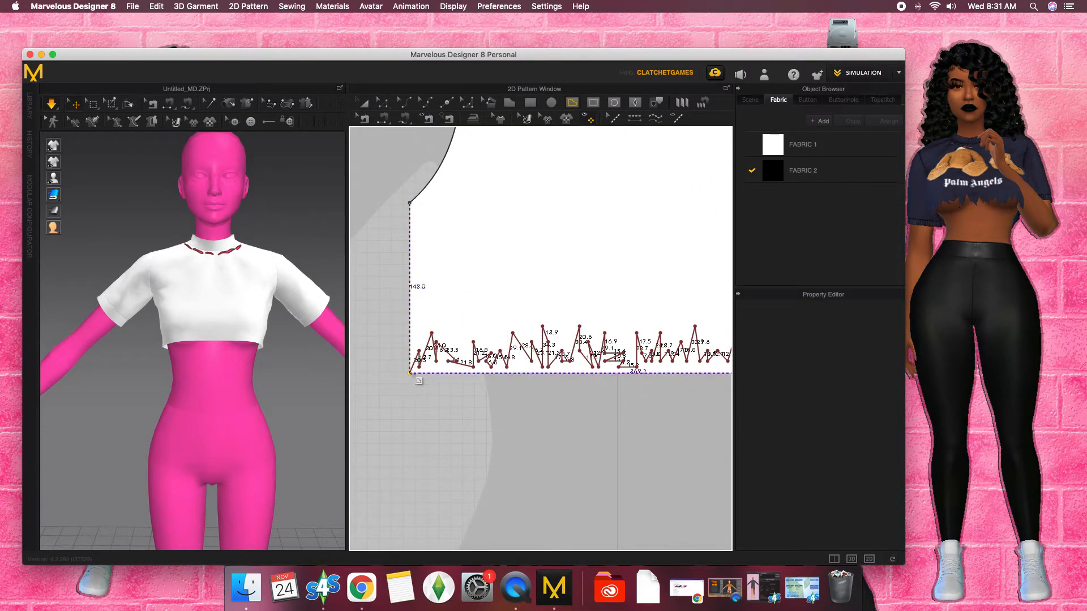
click(507, 374)
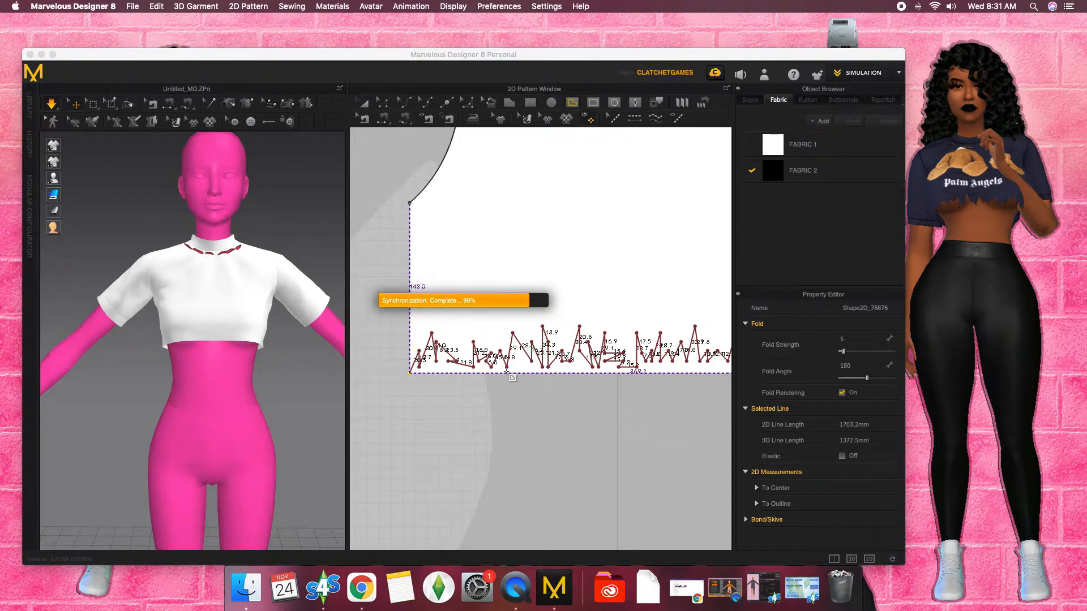
Step: Cut and sew the front pattern along the zigzag internal shape at its bottom edge
scroll(511, 376, down, 3)
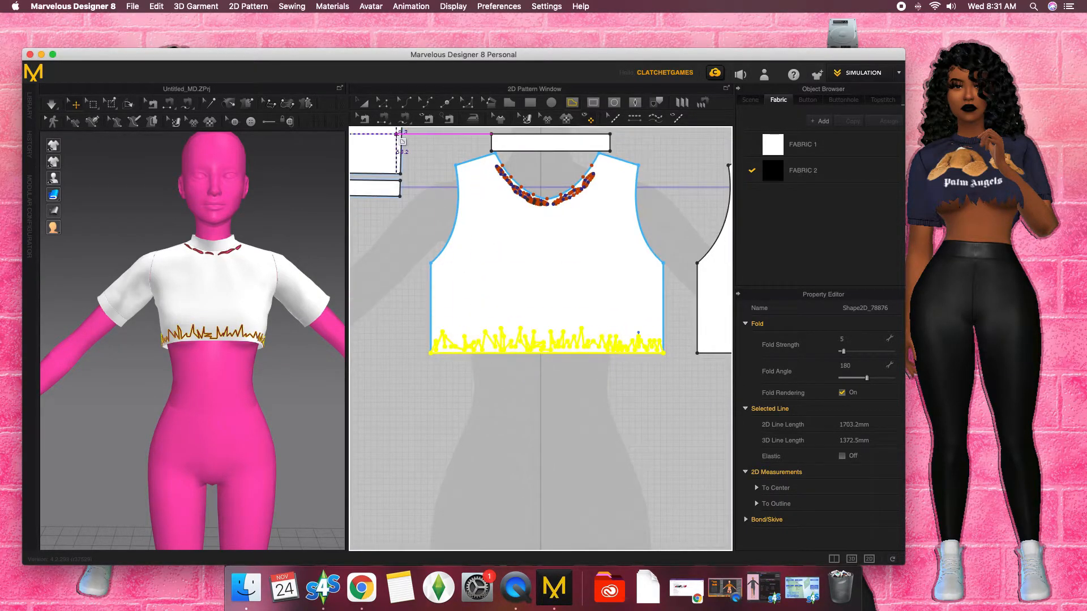
click(384, 104)
click(419, 358)
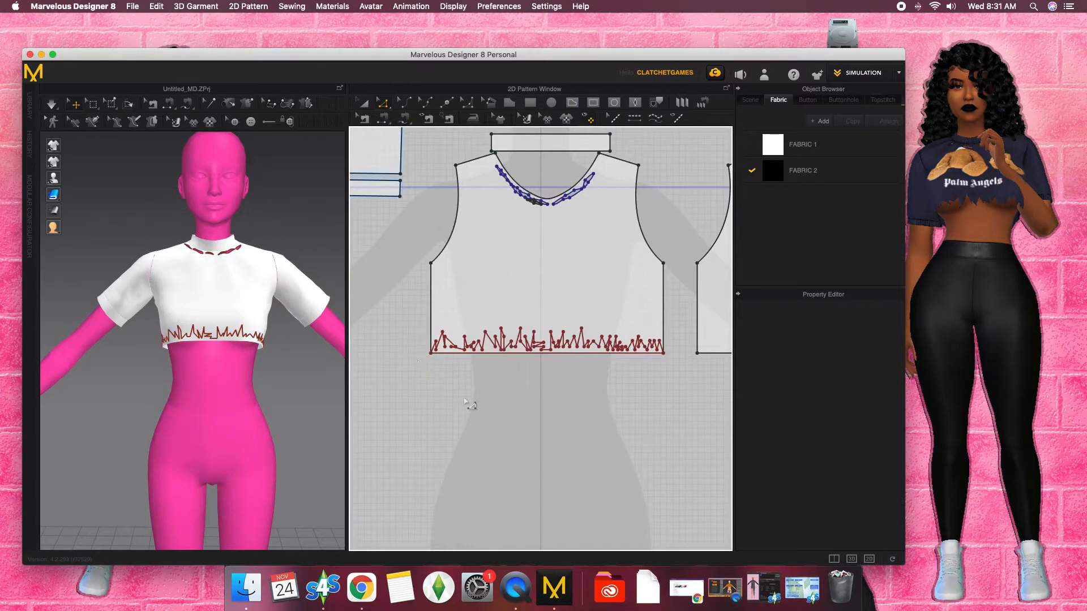
scroll(492, 403, up, 5)
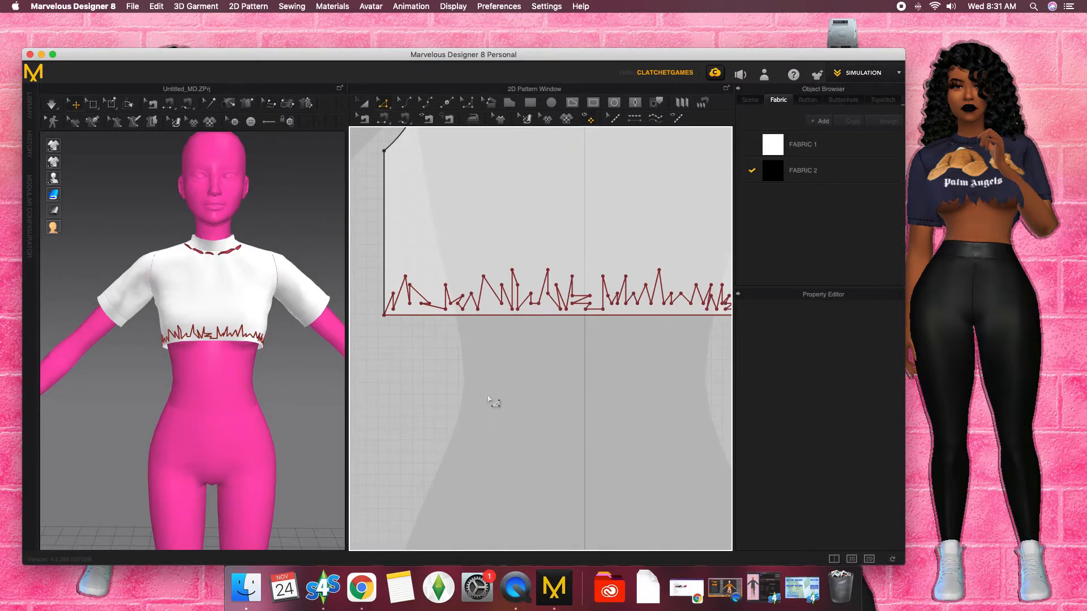
scroll(491, 401, down, 3)
click(359, 105)
click(418, 273)
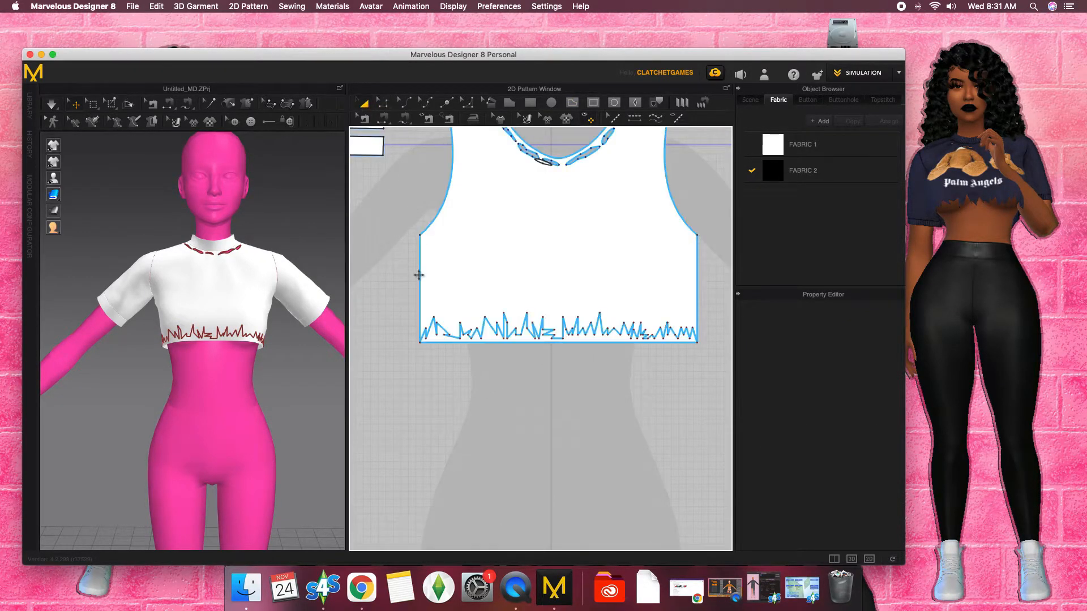
click(447, 330)
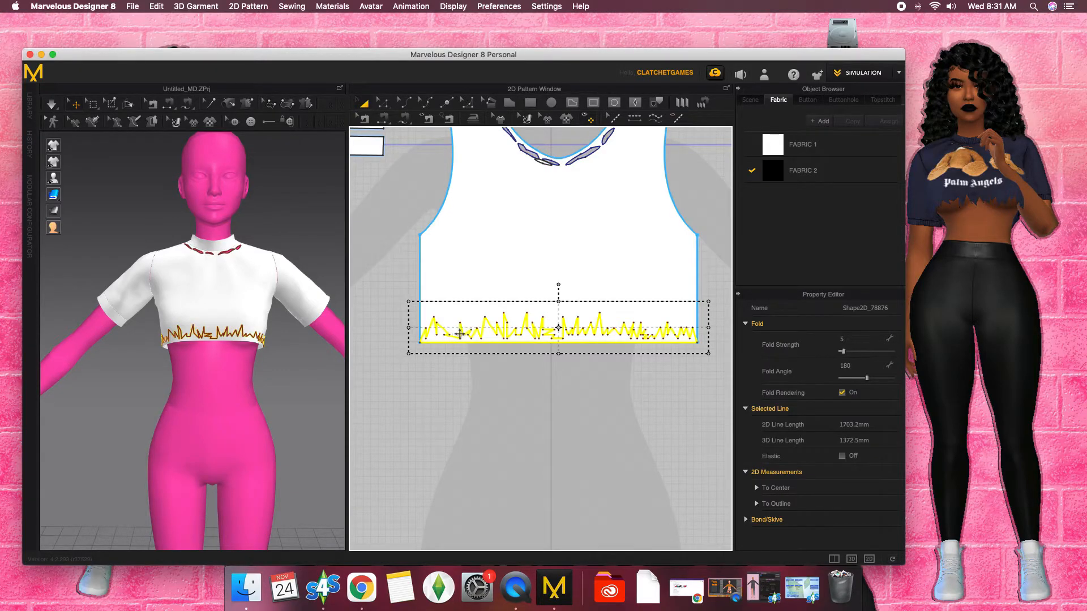
right_click(463, 330)
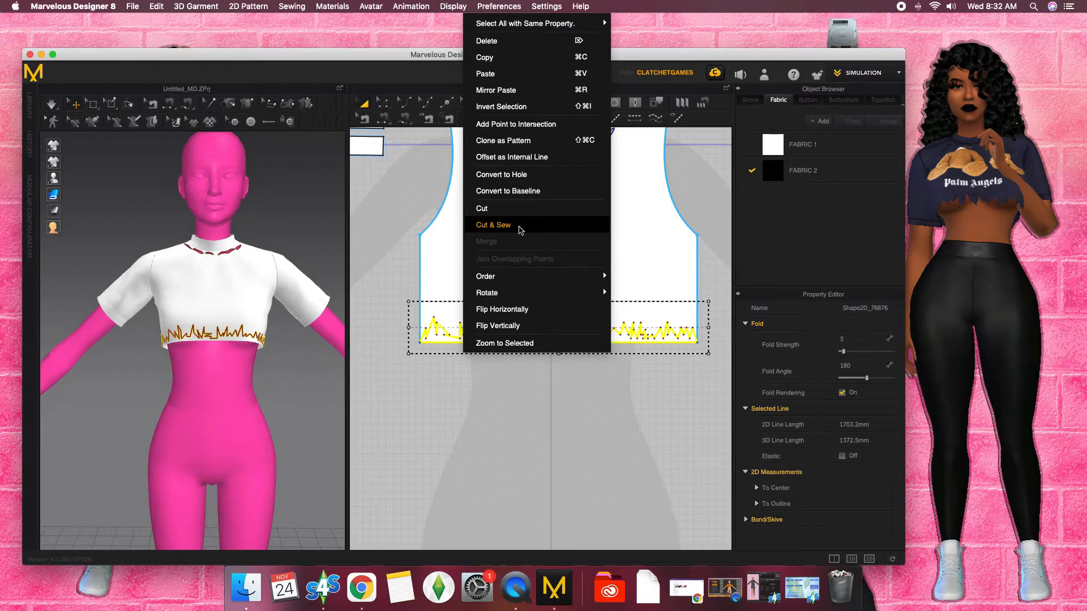
click(520, 228)
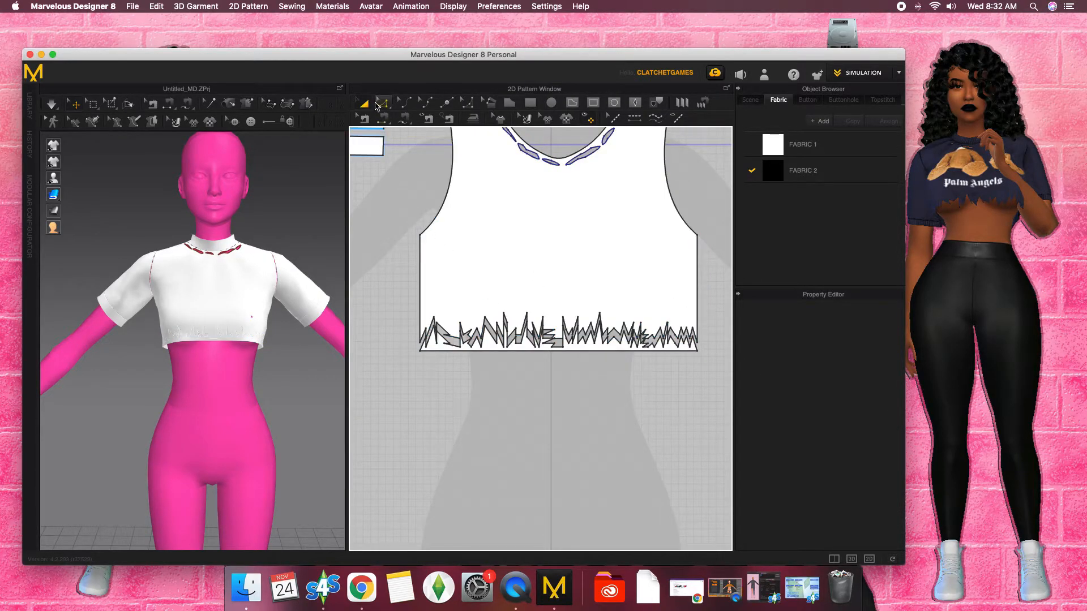
Step: Separate the cut-off hem strip from the front pattern, assign FABRIC 2 to it and place it above the collar band
click(547, 349)
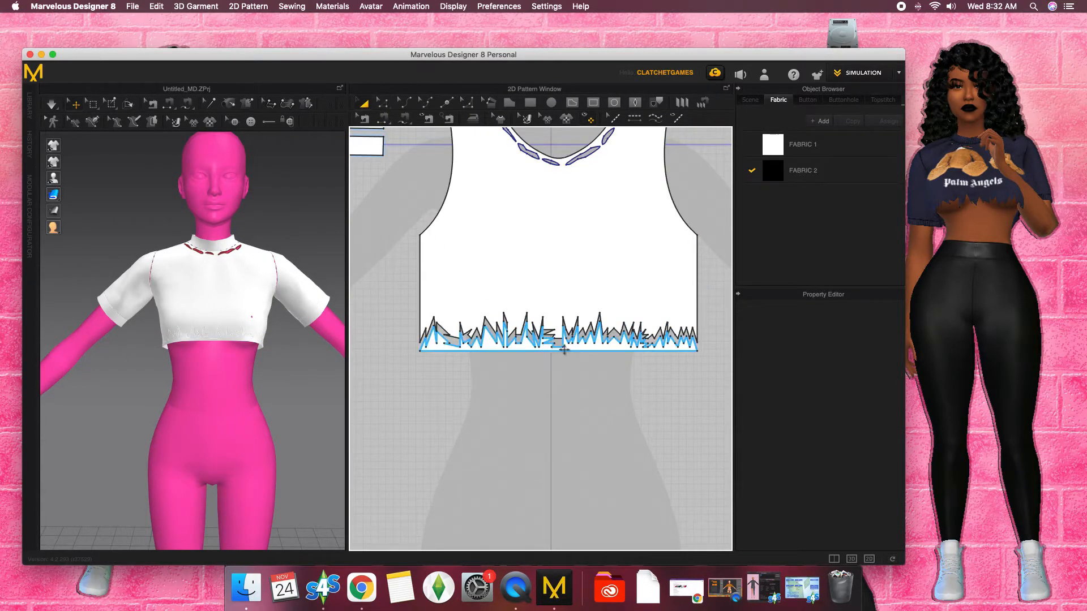
drag(581, 352, 582, 419)
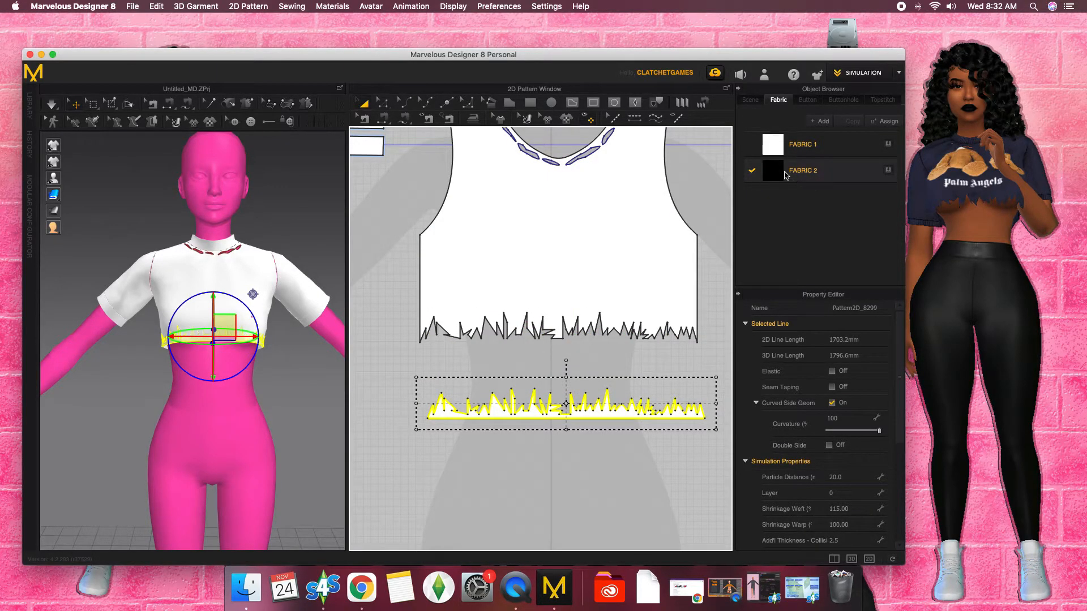
drag(777, 172, 607, 415)
click(606, 415)
scroll(645, 396, down, 3)
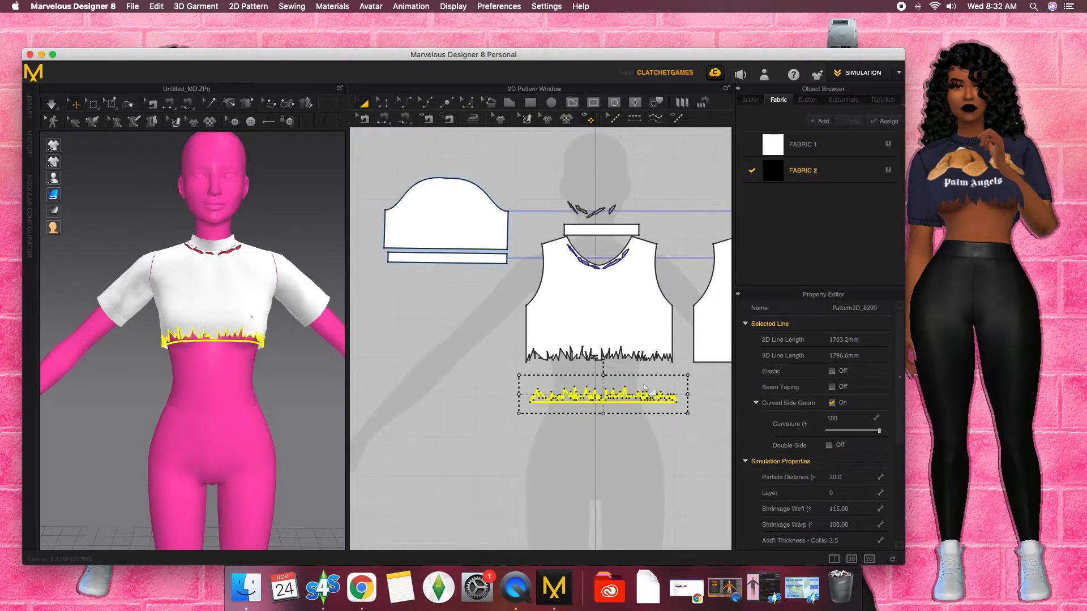
drag(626, 394, 622, 159)
click(483, 387)
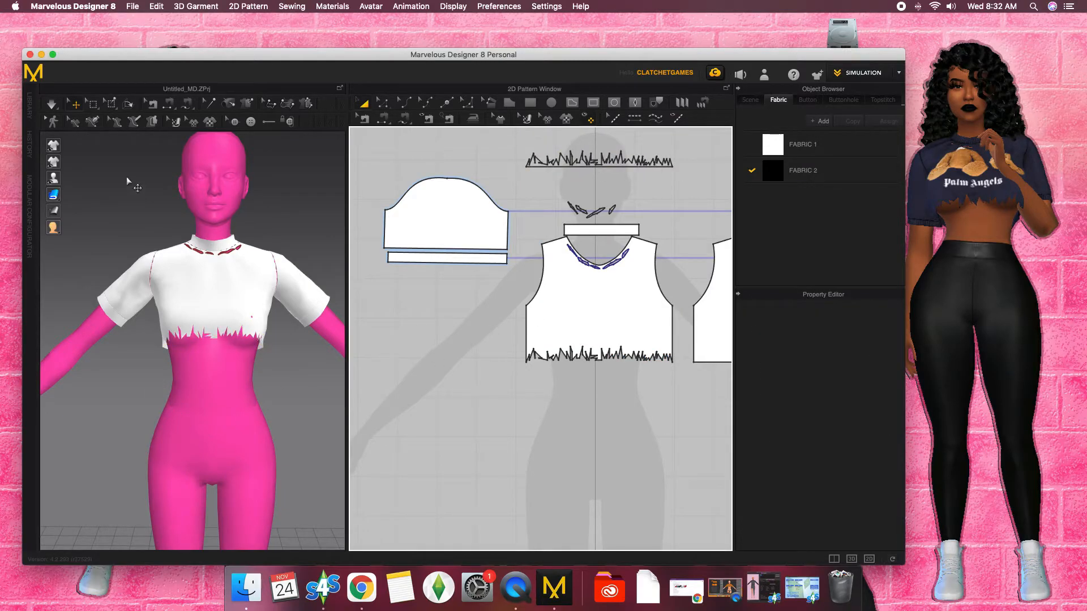
Step: Start the simulation and tug the ragged front hem at several points around the chest
click(49, 106)
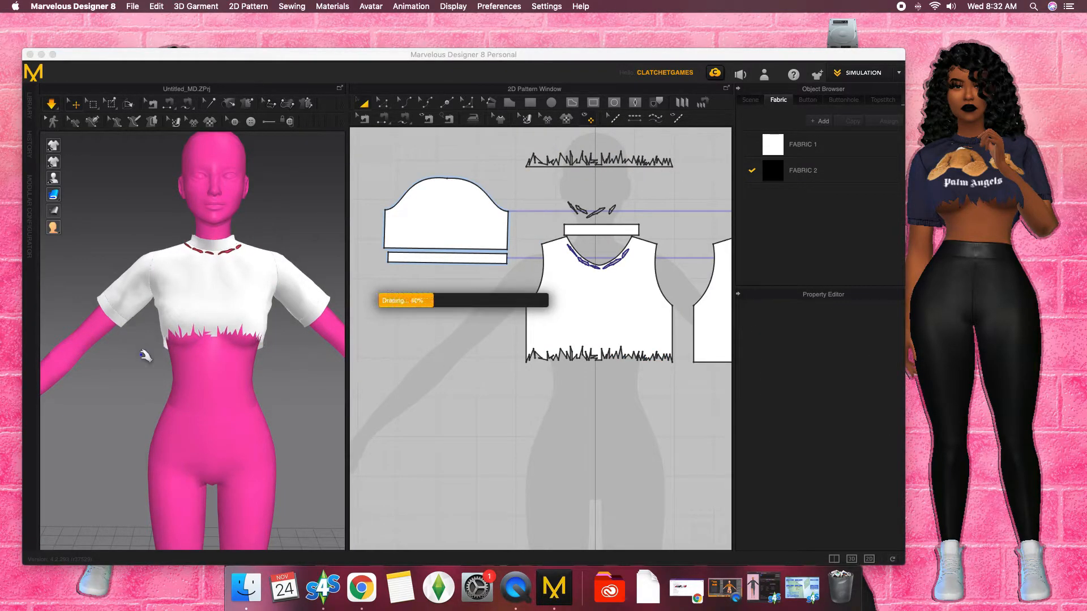
right_drag(181, 356, 267, 378)
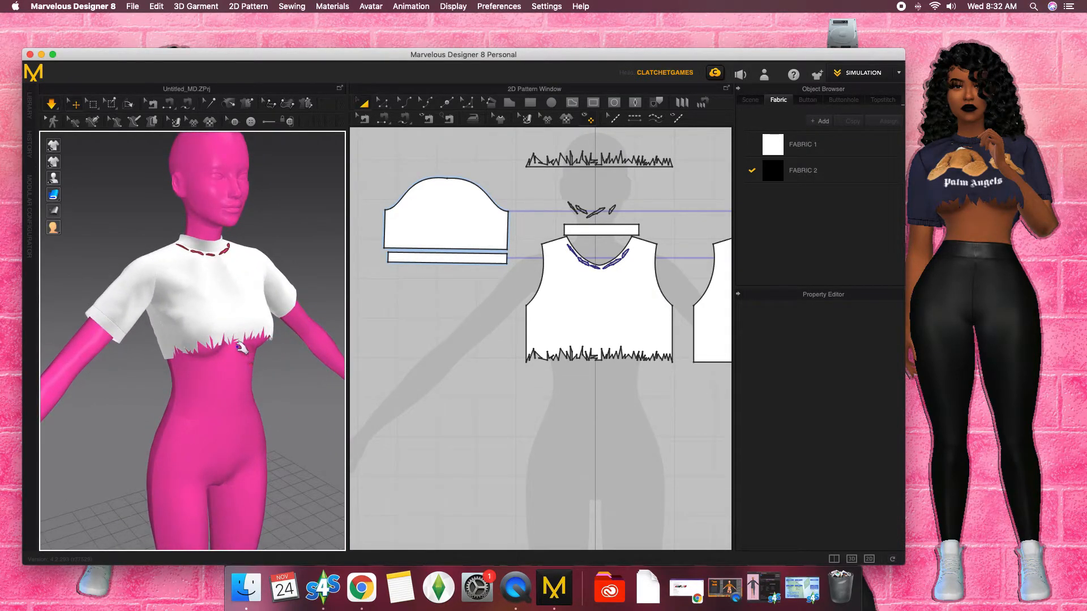
click(239, 345)
click(175, 380)
right_drag(163, 376, 234, 357)
click(262, 365)
Step: Pull the back pattern's hem near the side and the middle of the ragged front hem during the simulation
right_drag(303, 374, 196, 352)
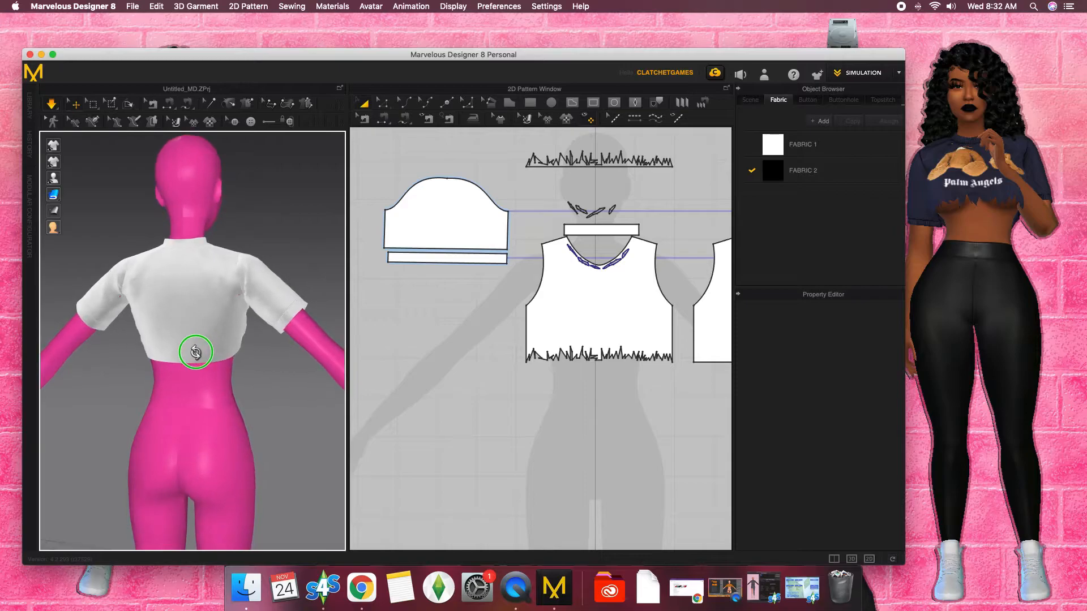
click(237, 354)
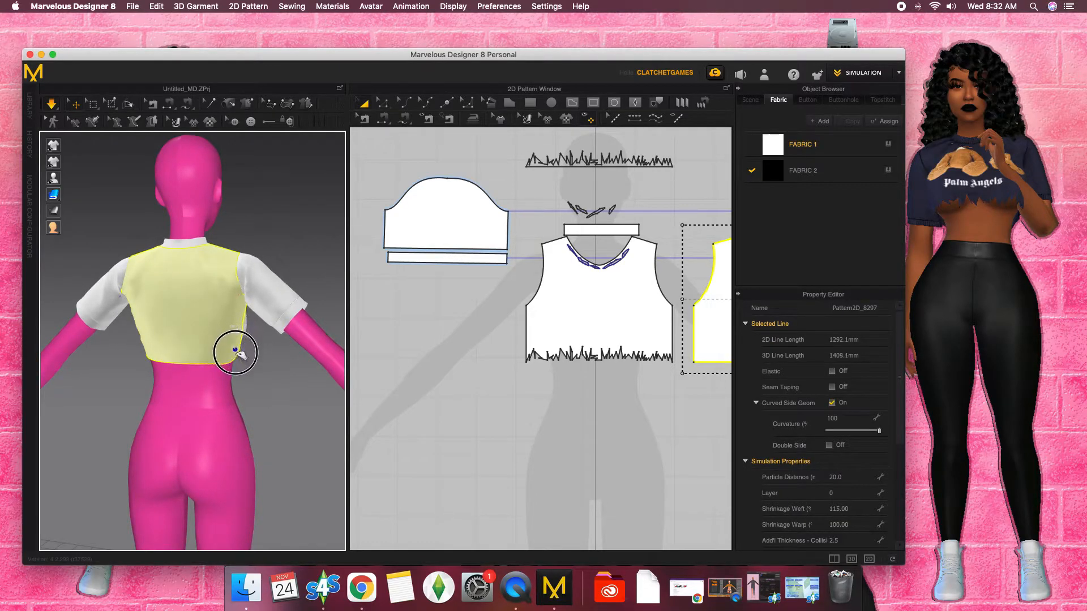
click(290, 368)
right_drag(290, 369, 188, 356)
right_drag(255, 359, 179, 372)
click(201, 344)
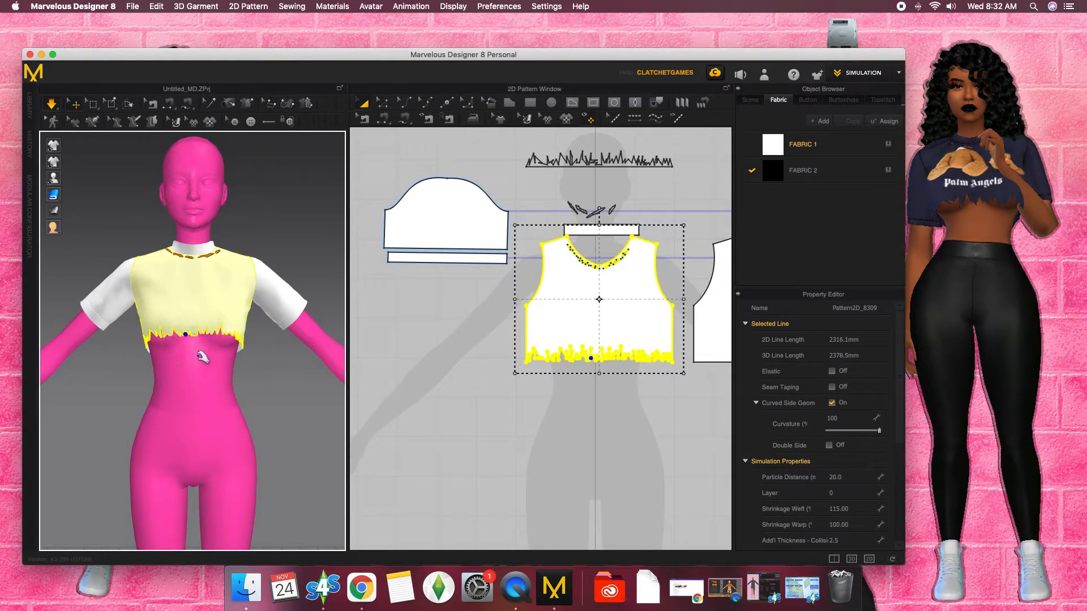
click(277, 403)
Step: Add a point about 10 mm from the corner on the outermost slanted segment at the front hem's left end
scroll(255, 376, up, 5)
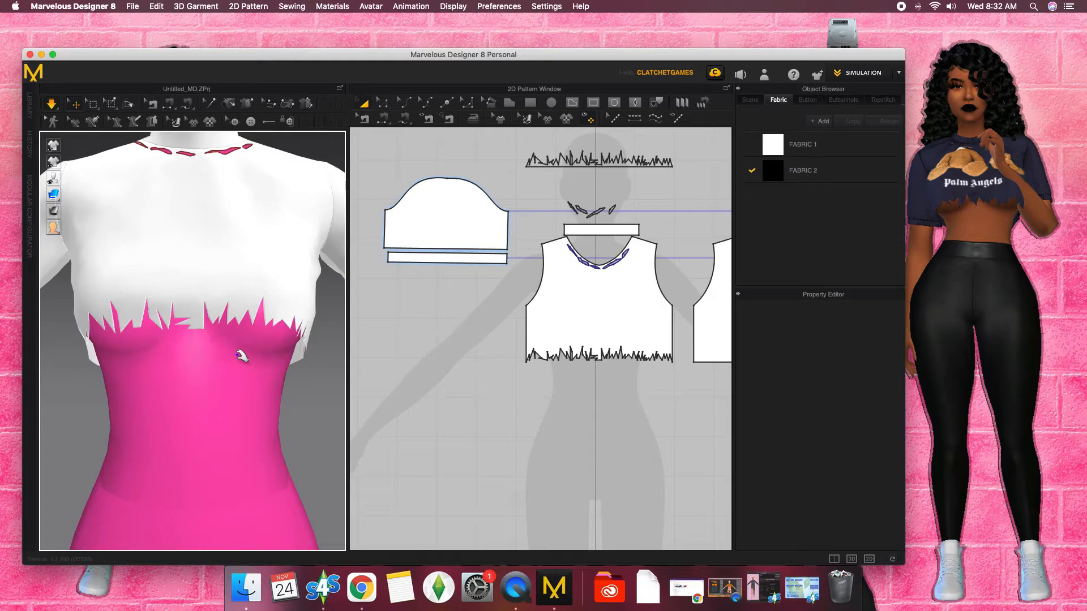
scroll(241, 356, down, 5)
right_drag(245, 364, 339, 354)
scroll(562, 401, up, 5)
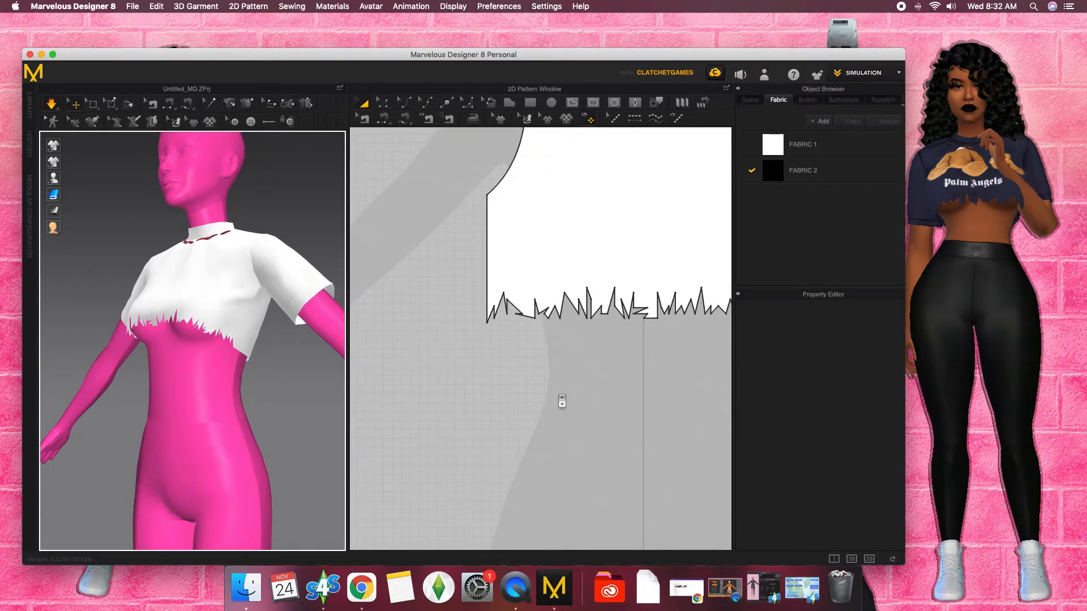
scroll(562, 401, down, 2)
click(497, 141)
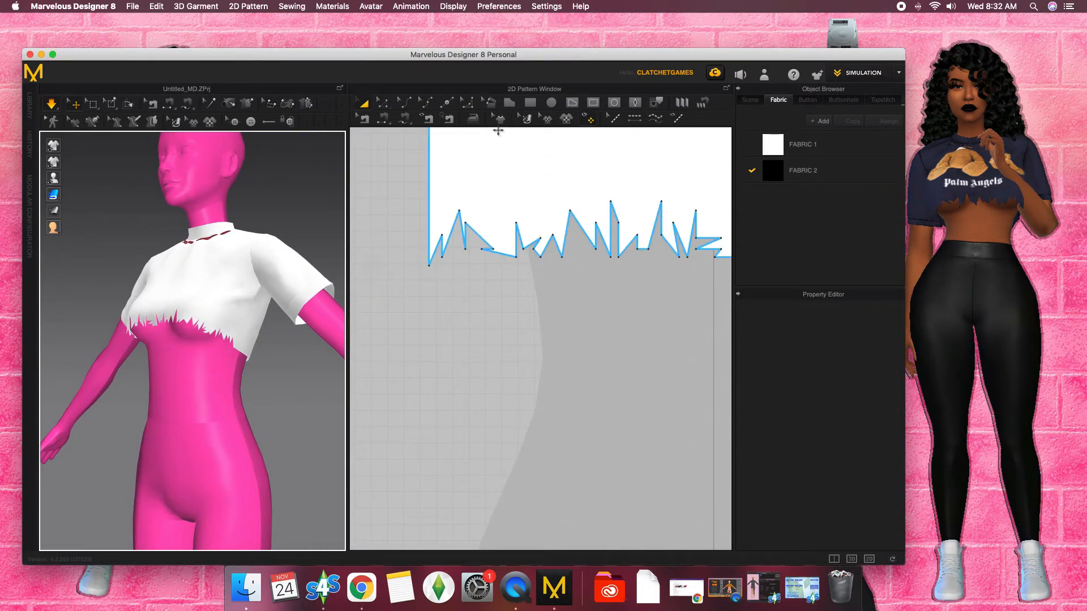
click(385, 103)
click(435, 255)
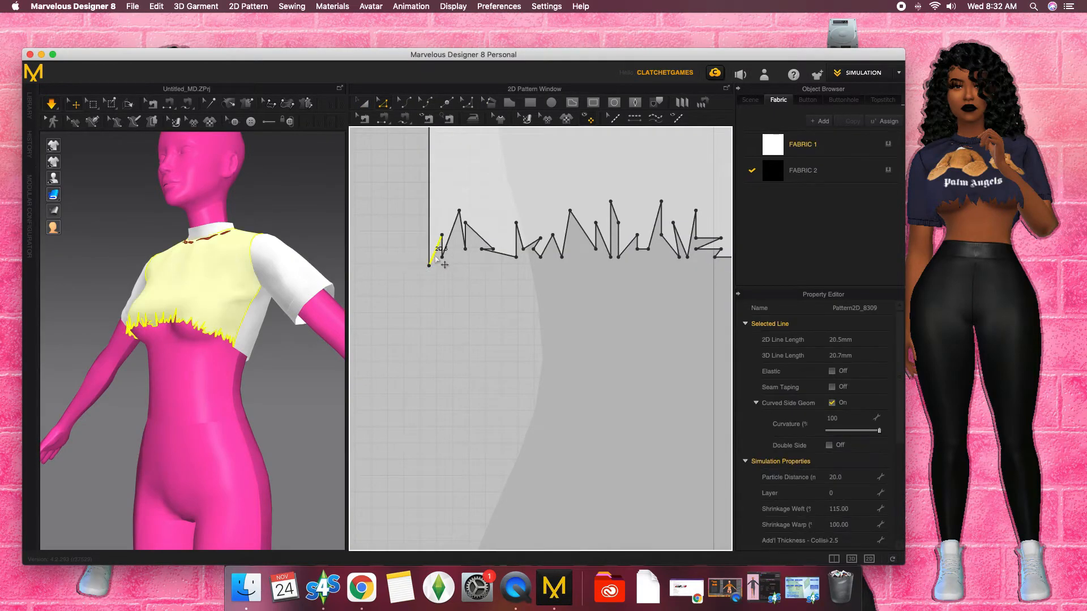
scroll(461, 303, up, 5)
right_drag(461, 294, 505, 371)
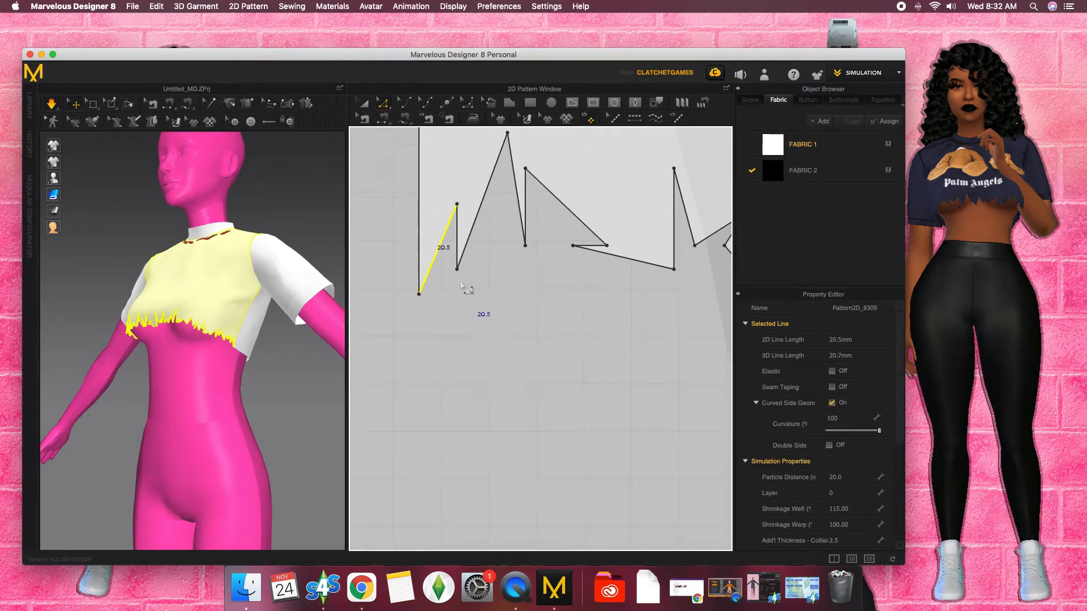
click(447, 105)
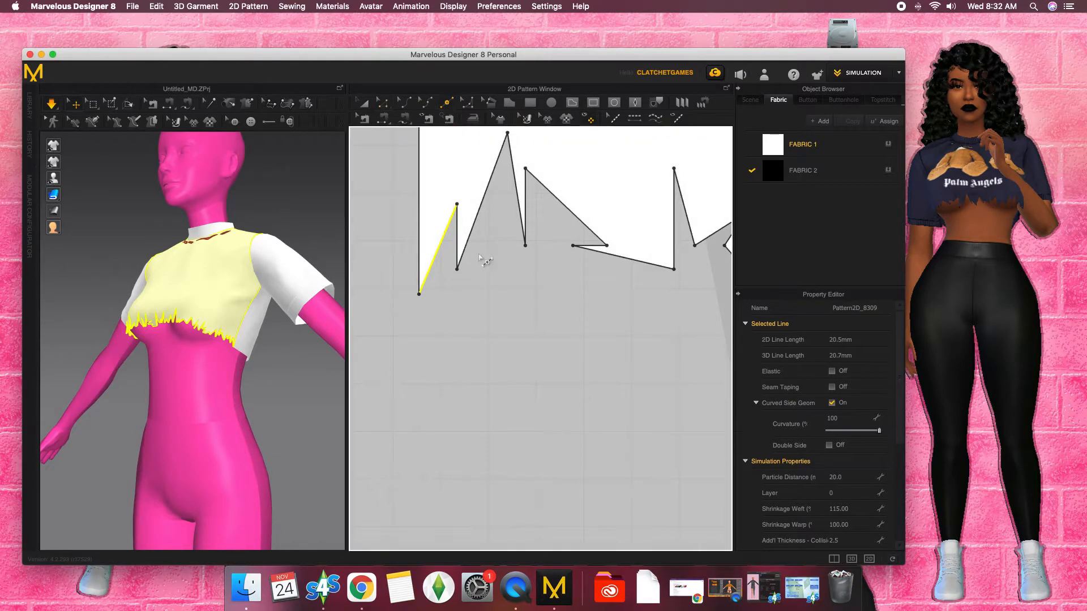
click(437, 250)
Step: Add a point about 10 mm from the corner on the outermost slanted segment at the front hem's right end
scroll(519, 304, down, 10)
middle_drag(607, 312, 572, 351)
scroll(578, 349, up, 5)
middle_drag(554, 243, 554, 396)
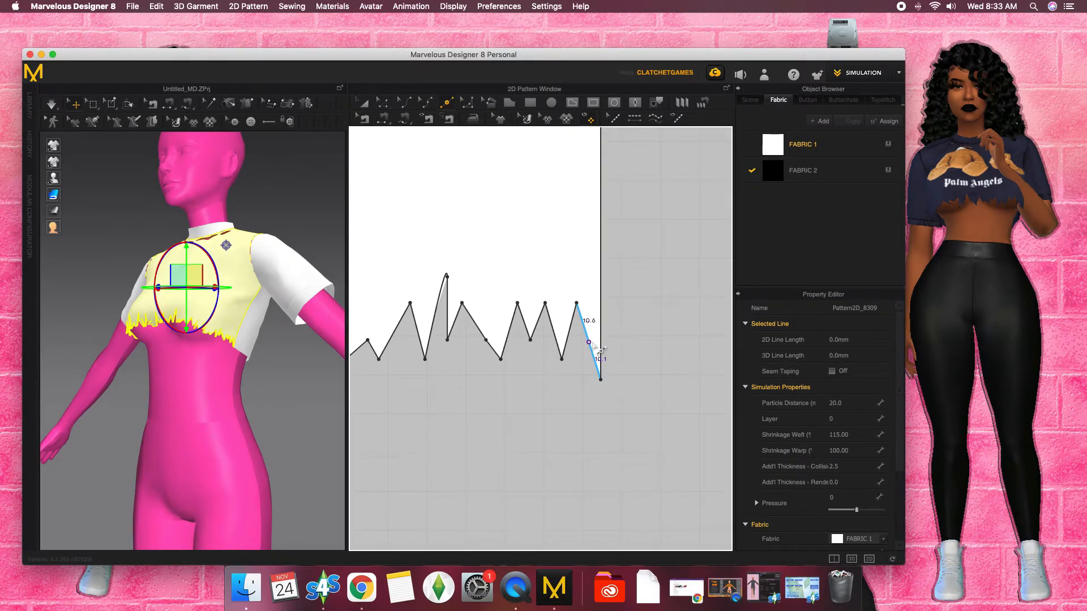
click(593, 342)
Step: Create a rectangle pattern 250 mm wide and 10 mm high below the front pattern's ragged hem
scroll(583, 400, down, 6)
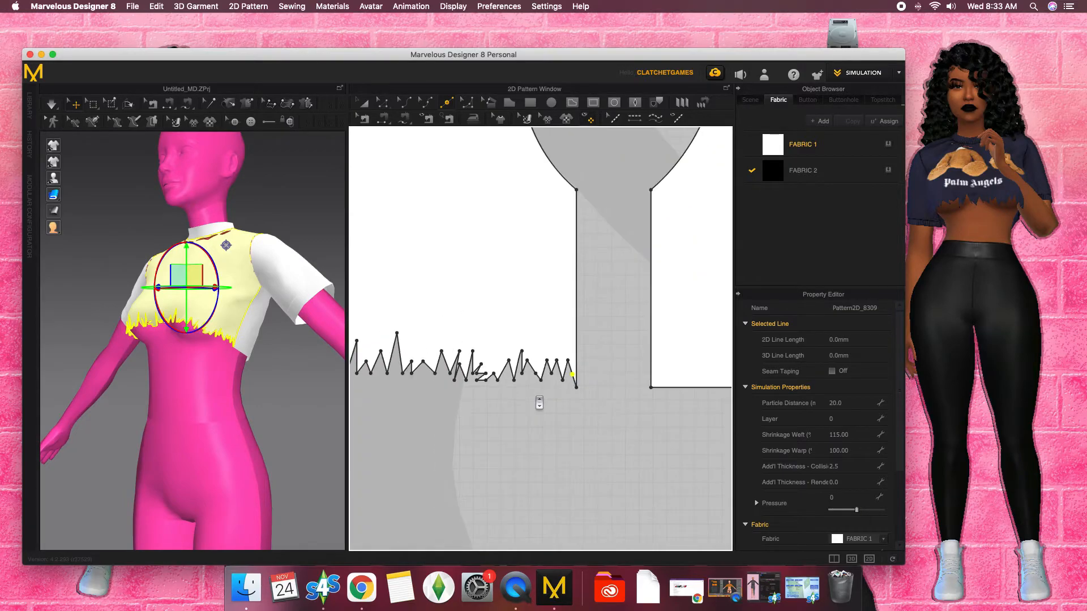
middle_drag(546, 399, 634, 306)
scroll(633, 305, down, 1)
click(529, 105)
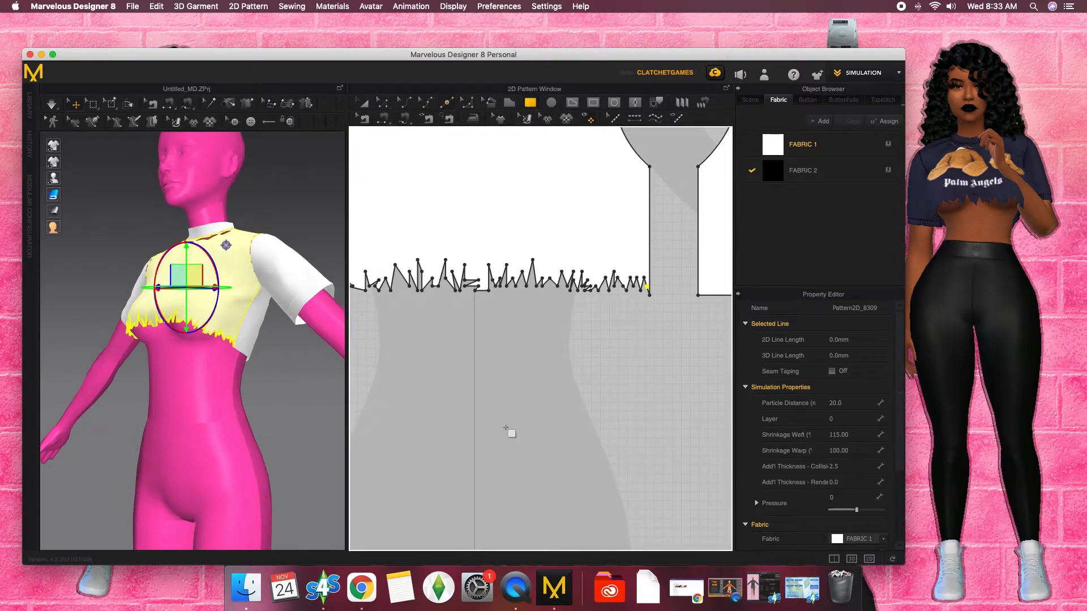
right_click(518, 360)
click(494, 365)
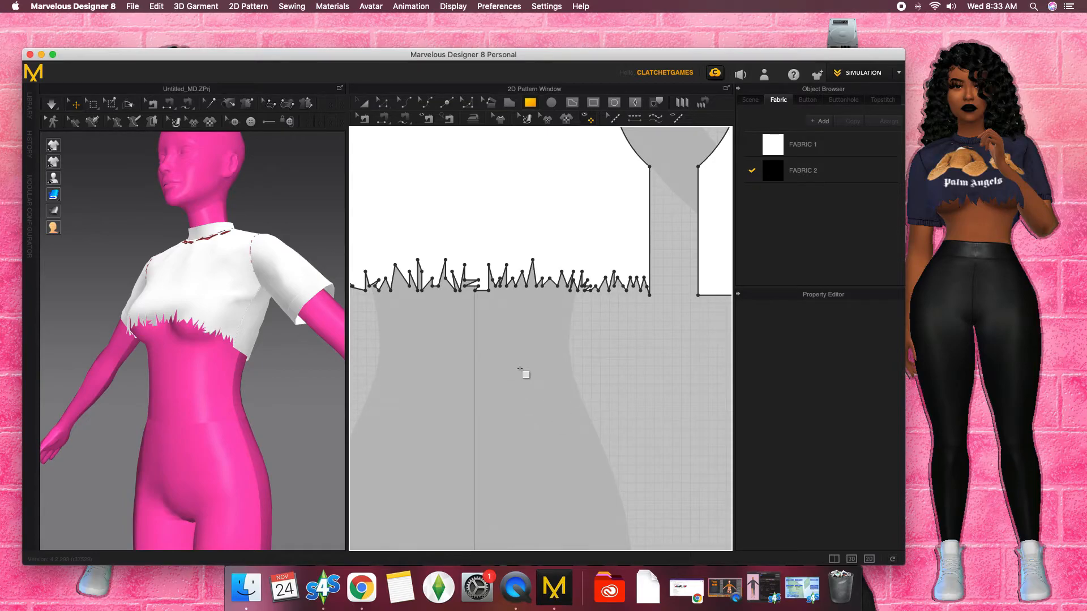
click(534, 343)
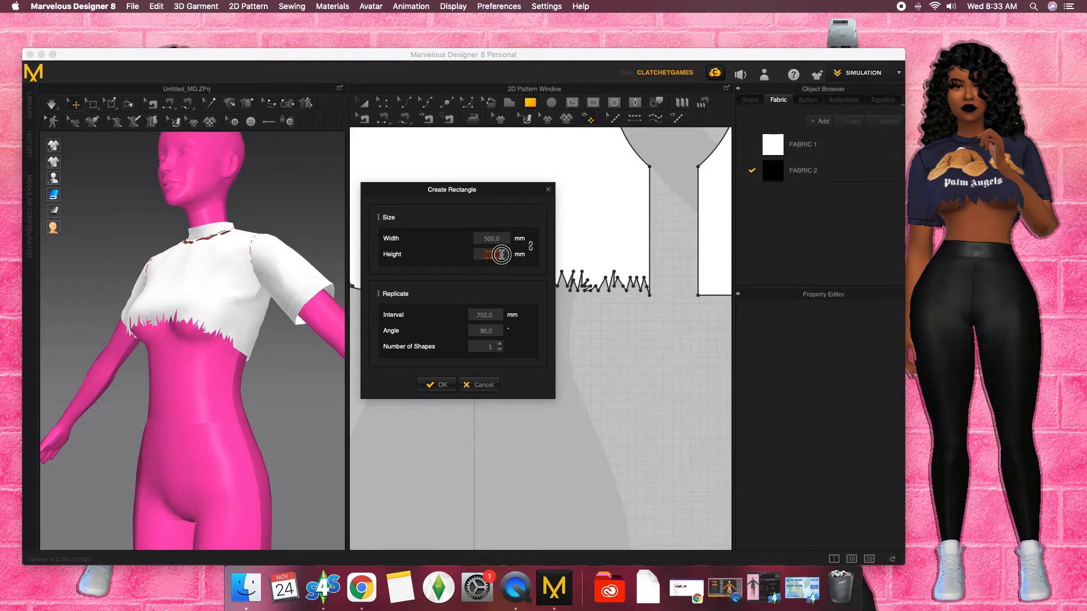
text(10)
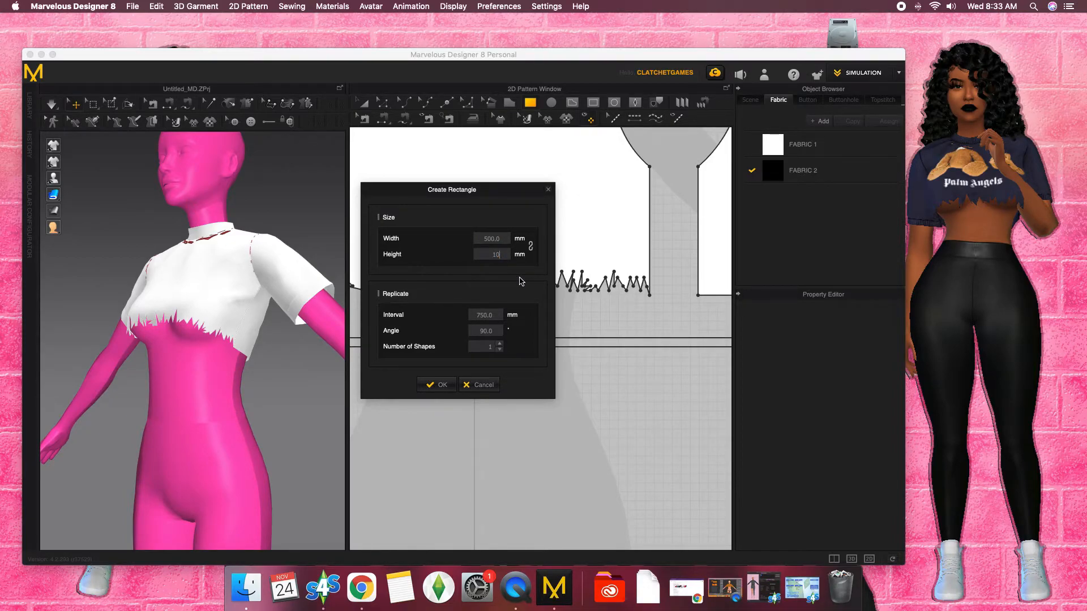
click(503, 238)
text(250)
click(438, 385)
Step: Widen the thin rectangle to about 302 mm and centre it beneath the front pattern's hem
scroll(538, 385, down, 3)
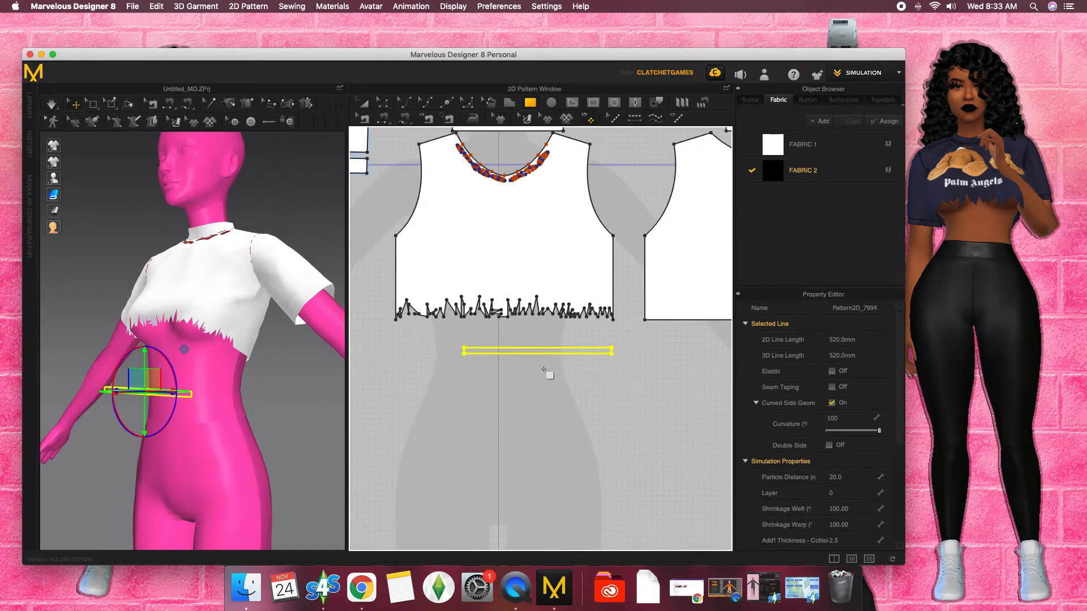
scroll(545, 371, down, 1)
click(579, 355)
drag(578, 355, 575, 354)
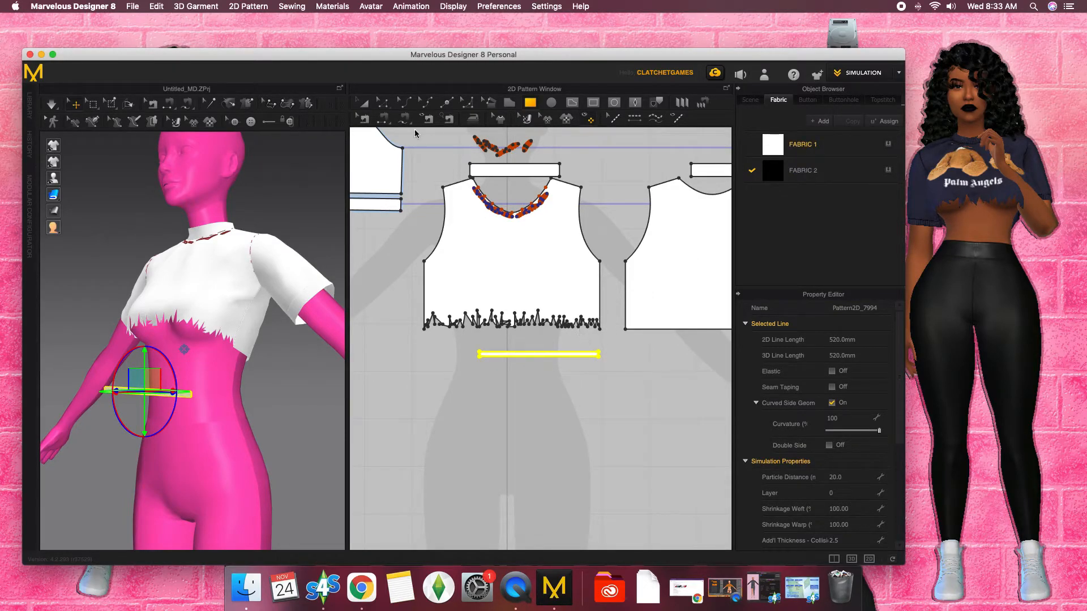
click(364, 103)
drag(469, 355, 494, 348)
click(512, 370)
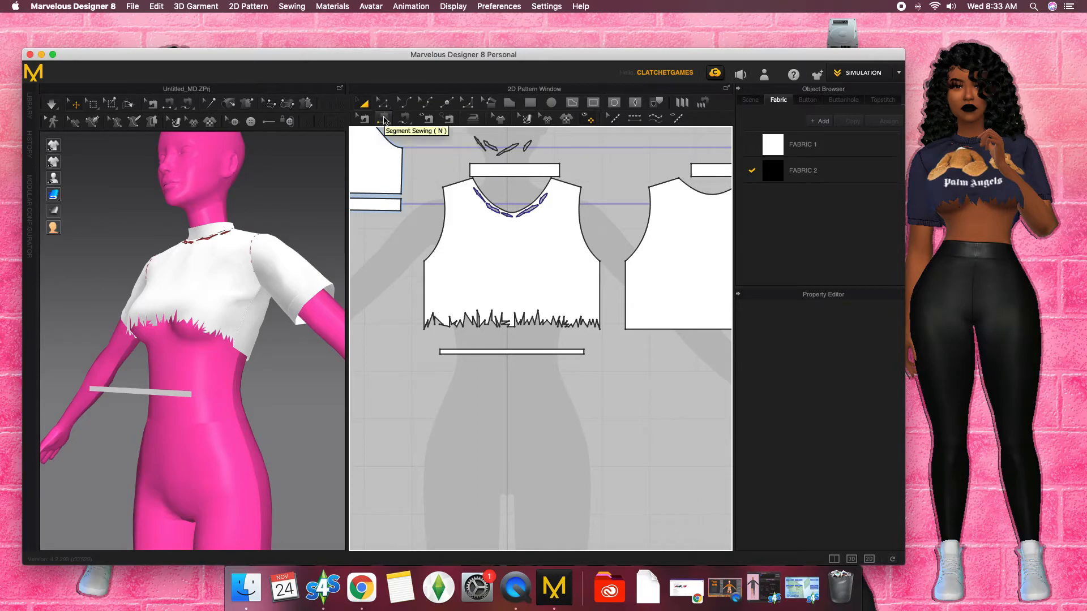
Step: Segment-sew the rectangle's left short edge to the 10 mm segment at the front hem's left corner
click(383, 121)
scroll(478, 402, up, 5)
middle_drag(475, 387, 646, 516)
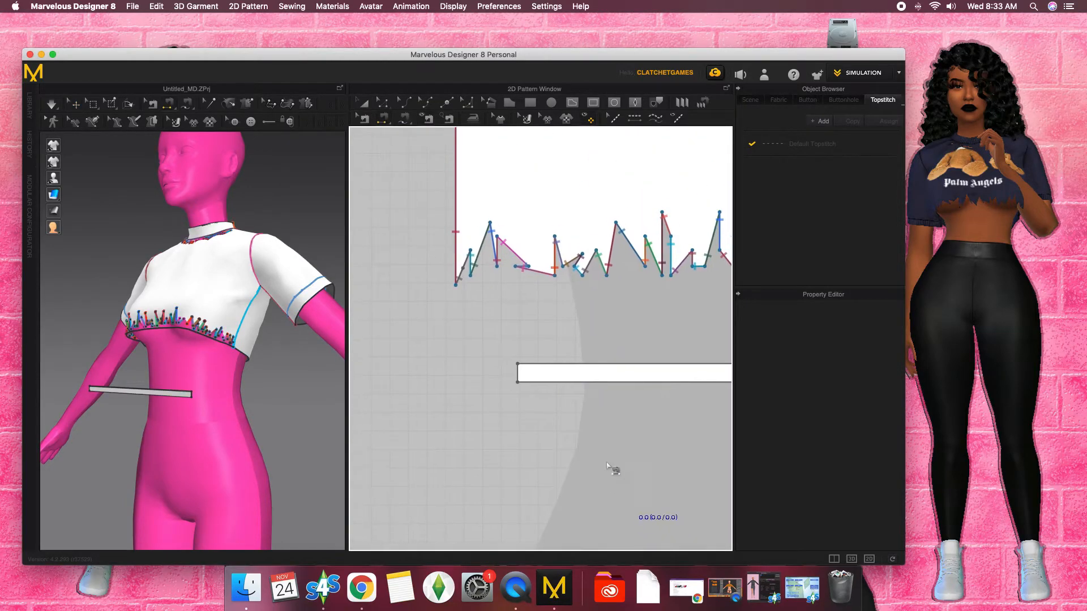
click(517, 368)
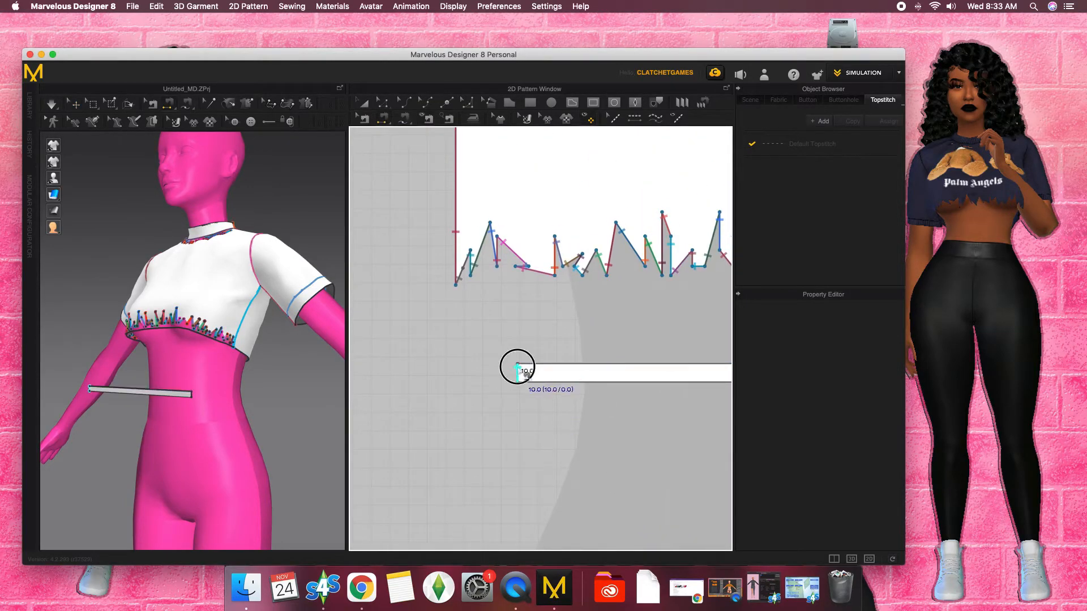
click(463, 276)
Step: Segment-sew the 10 mm segment at the front hem's right corner to the thin rectangle's right short edge
scroll(599, 395, down, 4)
middle_drag(599, 396, 487, 383)
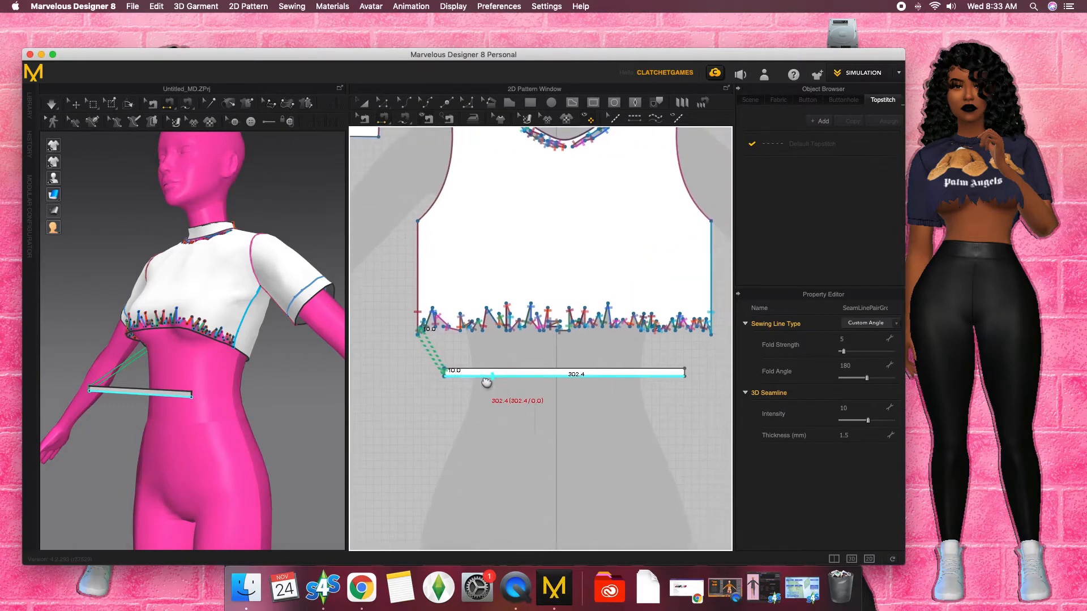
scroll(485, 384, down, 1)
scroll(638, 416, up, 4)
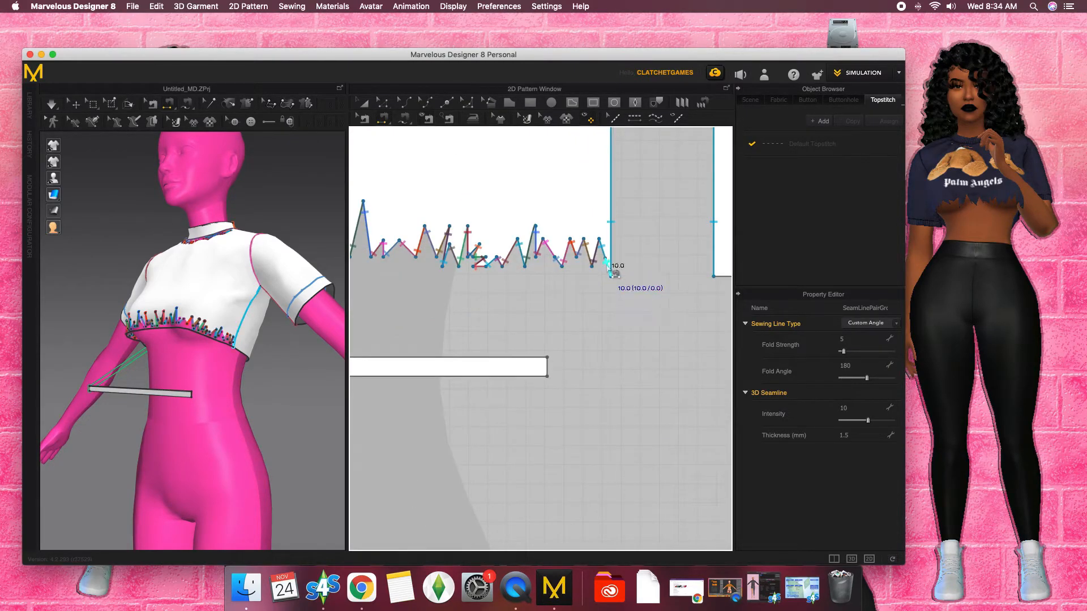
click(611, 271)
click(547, 368)
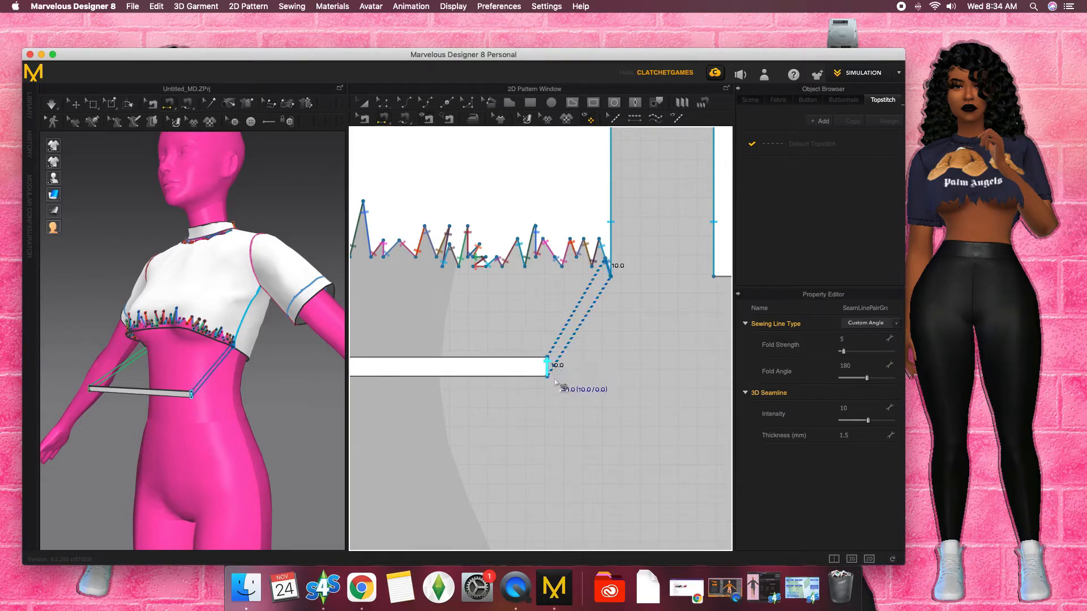
Step: Simulate the garment so the sewn thin strip drapes across the torso below the front's ragged hem
scroll(566, 405, down, 2)
middle_drag(593, 412, 649, 404)
click(52, 104)
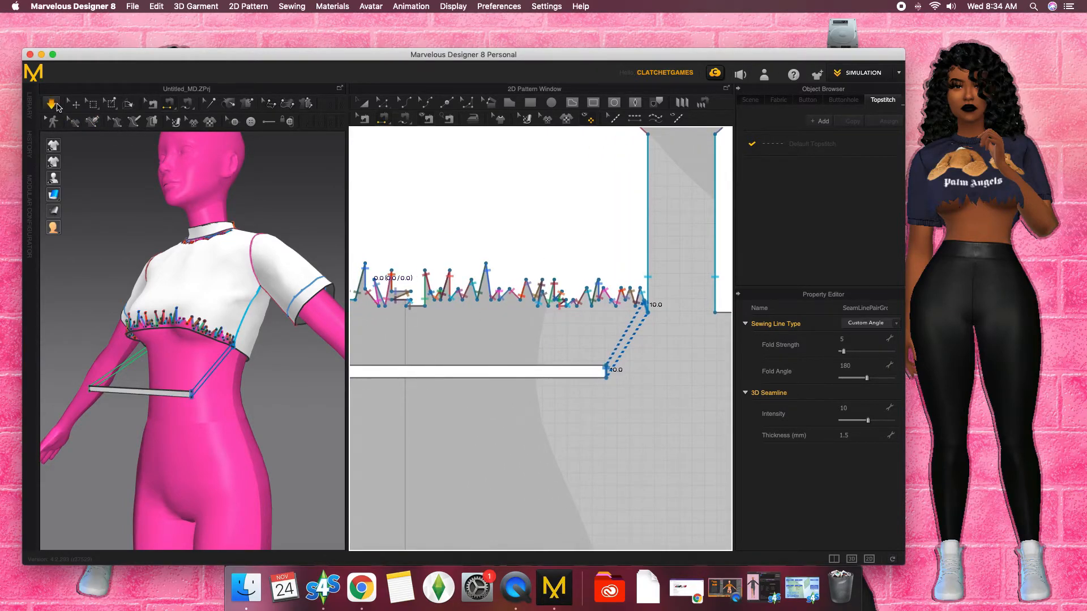
right_drag(126, 205, 199, 266)
click(71, 102)
right_drag(159, 224, 198, 331)
click(198, 331)
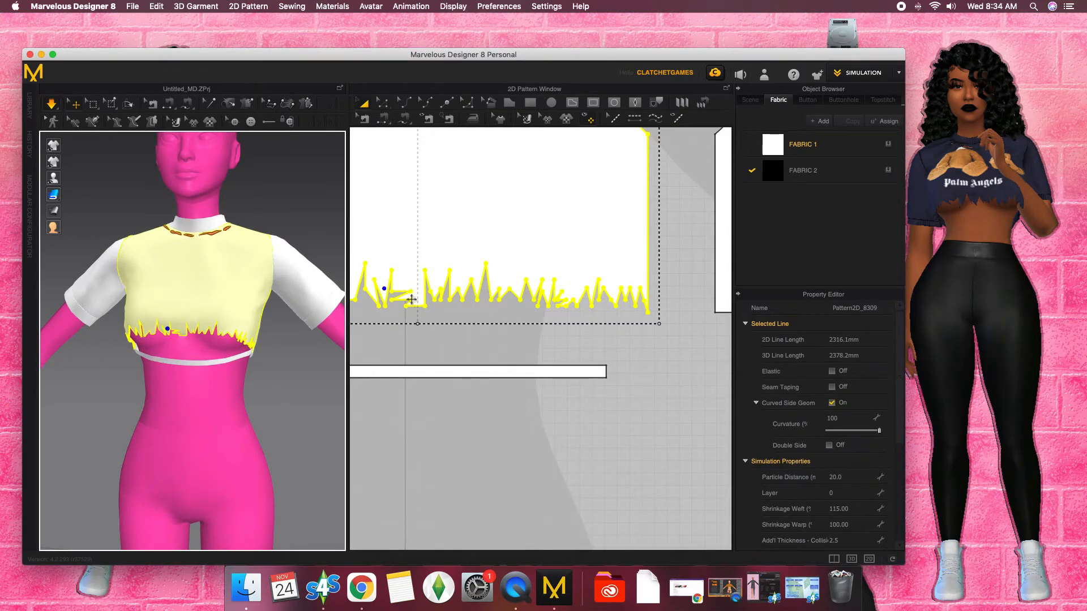
Step: Examine the draped strip and ragged hem on the avatar from several angles and review the 2D pattern layout
click(384, 104)
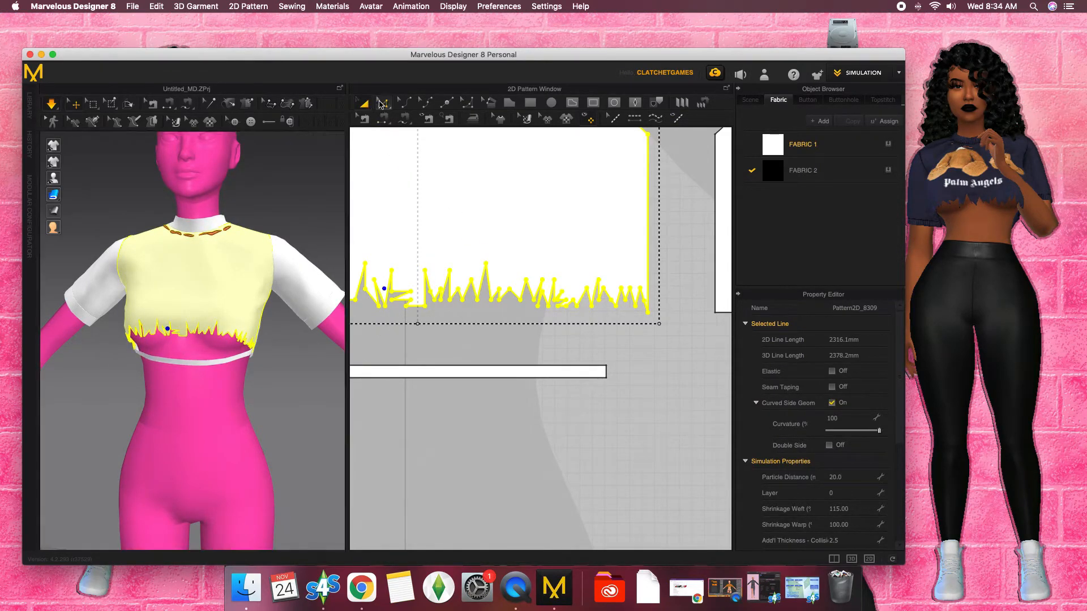
click(420, 433)
right_drag(168, 421, 209, 381)
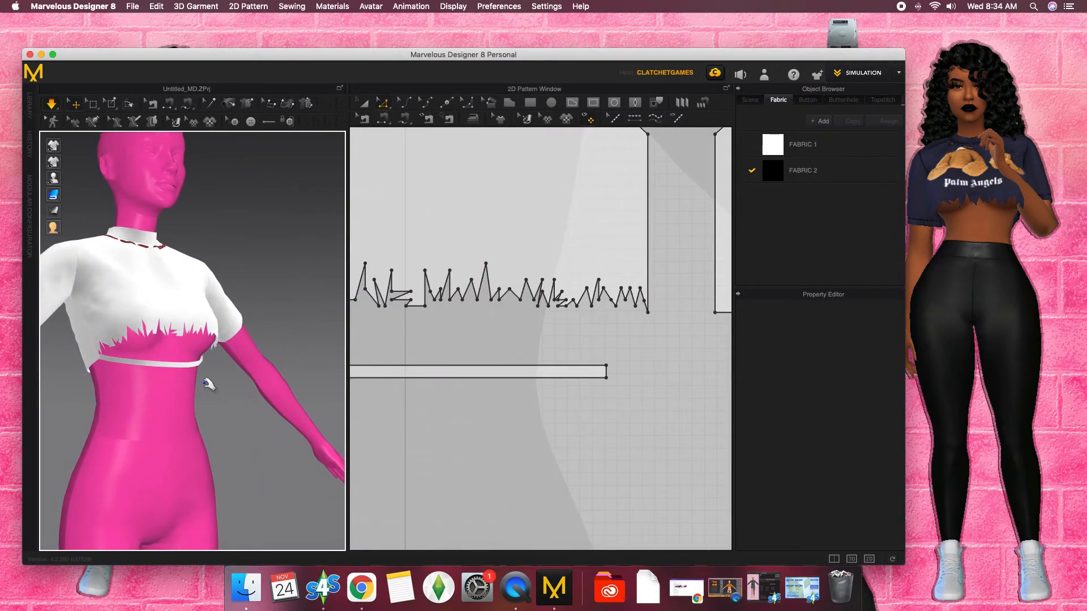
click(199, 375)
click(237, 413)
mouse_move(237, 412)
right_down()
mouse_move(85, 396)
mouse_move(221, 408)
right_up()
middle_drag(210, 409, 230, 366)
mouse_move(226, 347)
right_down()
mouse_move(209, 338)
mouse_move(232, 348)
right_up()
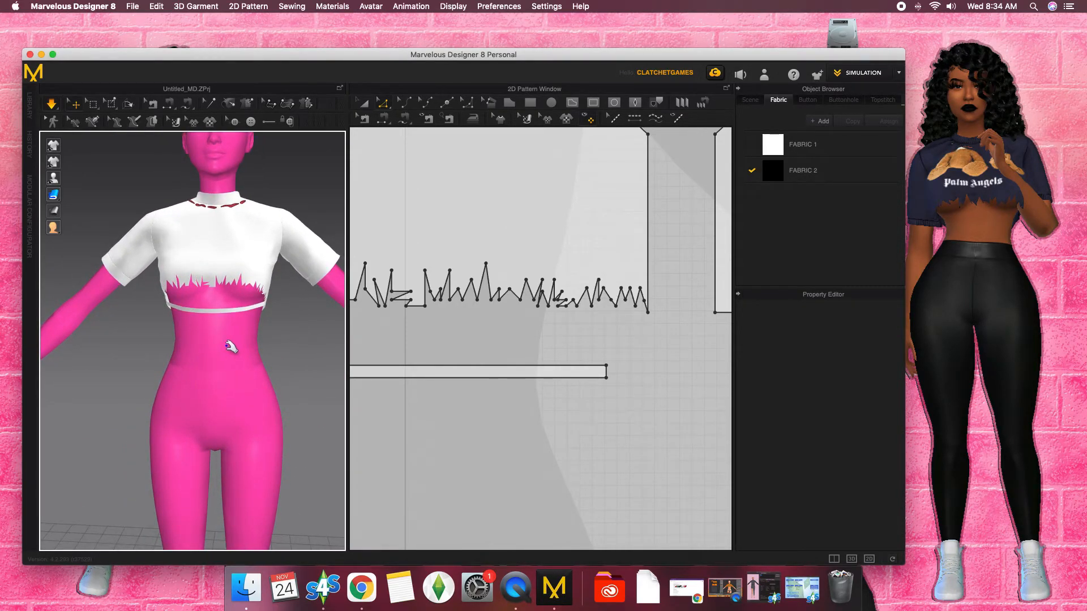
scroll(230, 346, down, 2)
scroll(231, 345, down, 2)
scroll(486, 349, down, 5)
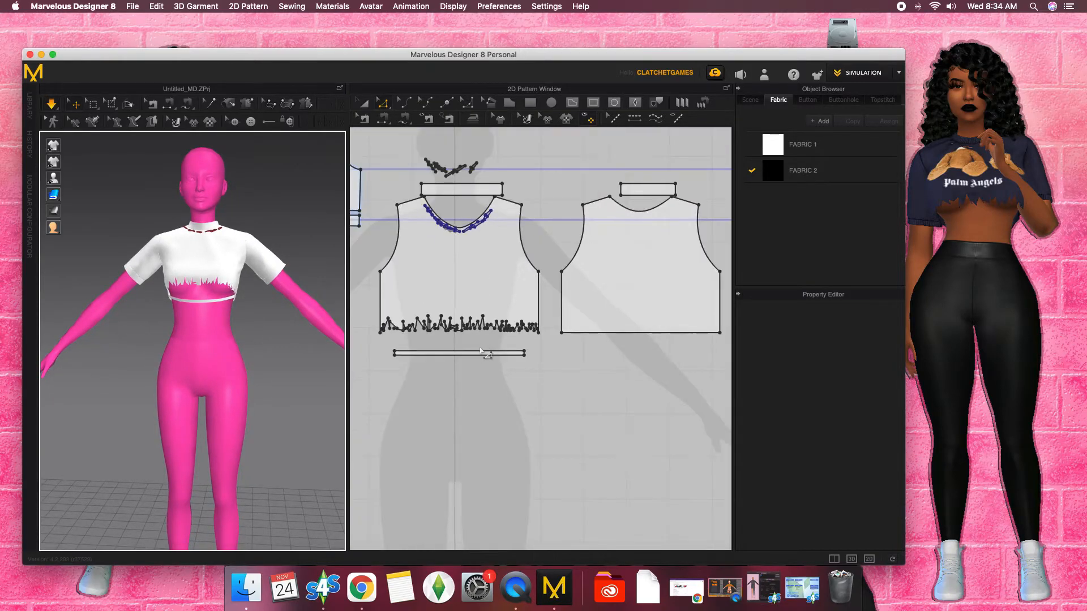
middle_drag(481, 349, 554, 357)
scroll(528, 358, down, 5)
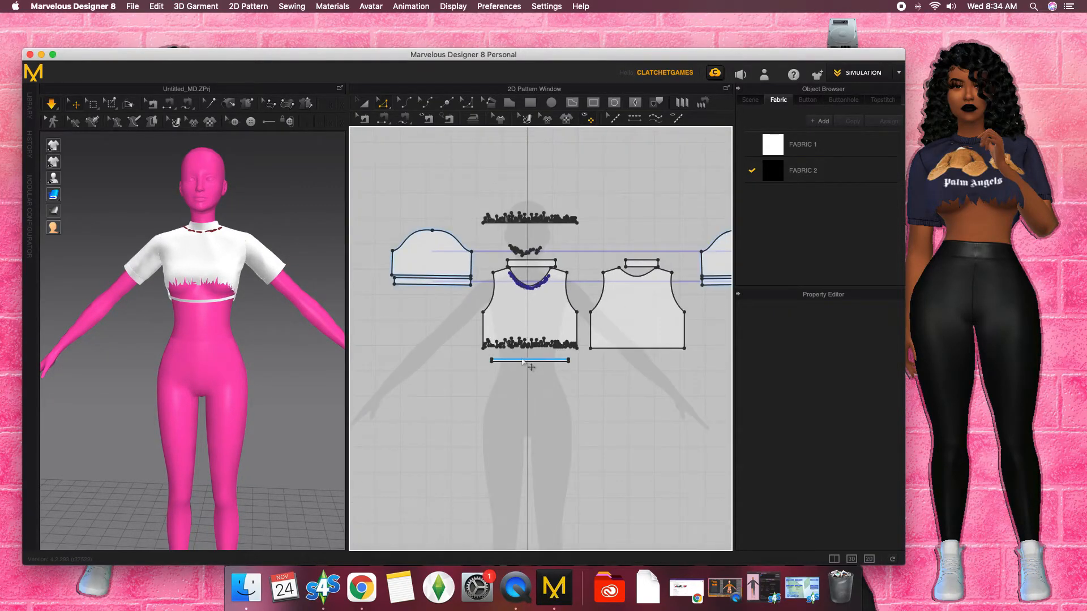
scroll(523, 362, up, 3)
scroll(522, 364, down, 2)
scroll(521, 364, up, 2)
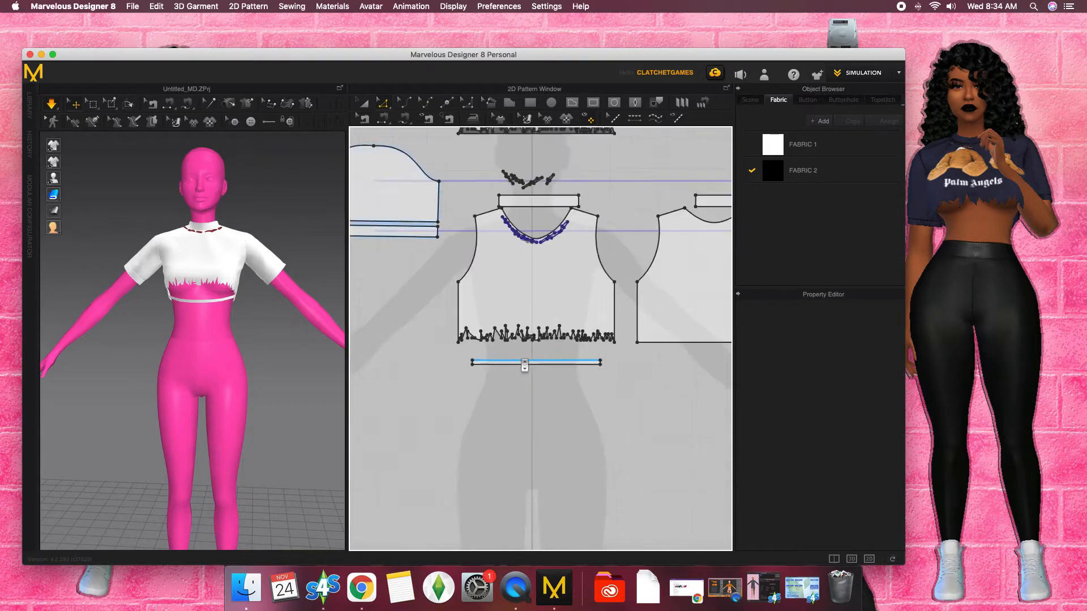
scroll(524, 366, down, 1)
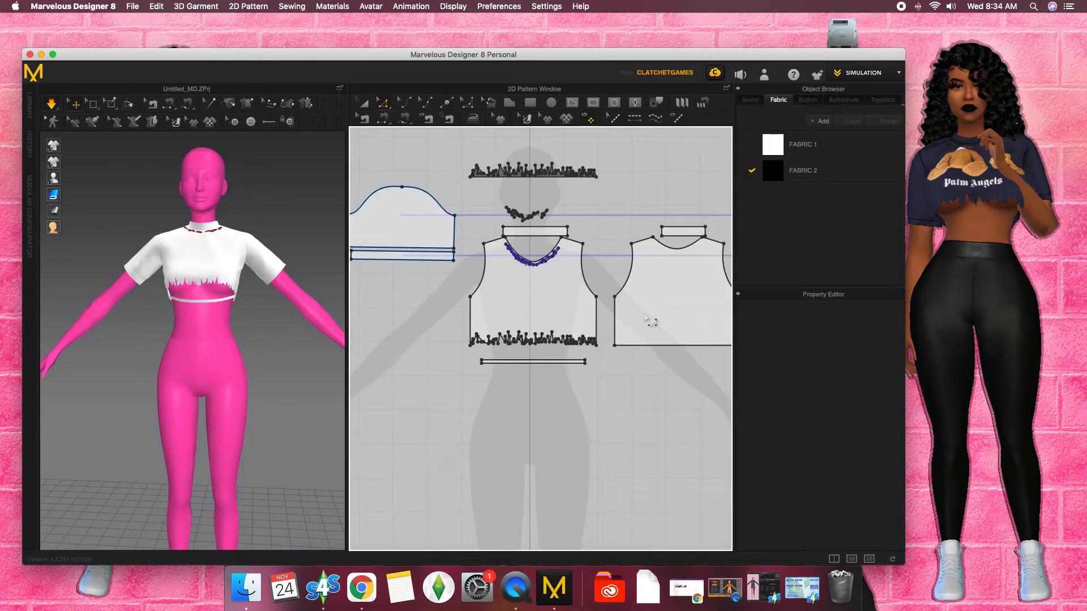
click(364, 103)
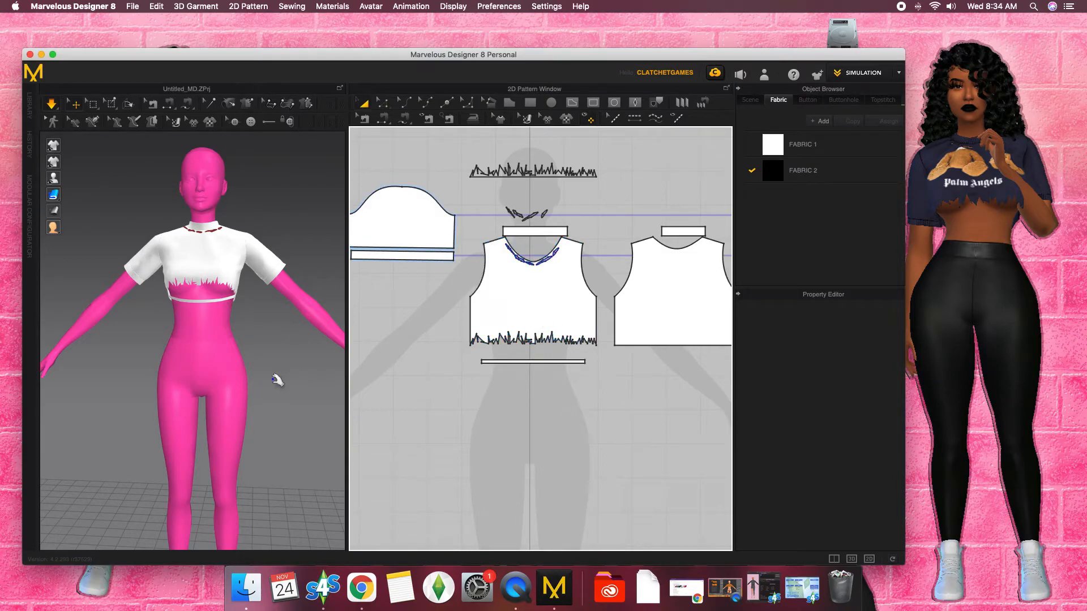
right_drag(274, 376, 179, 359)
click(223, 298)
click(123, 346)
right_drag(124, 346, 240, 352)
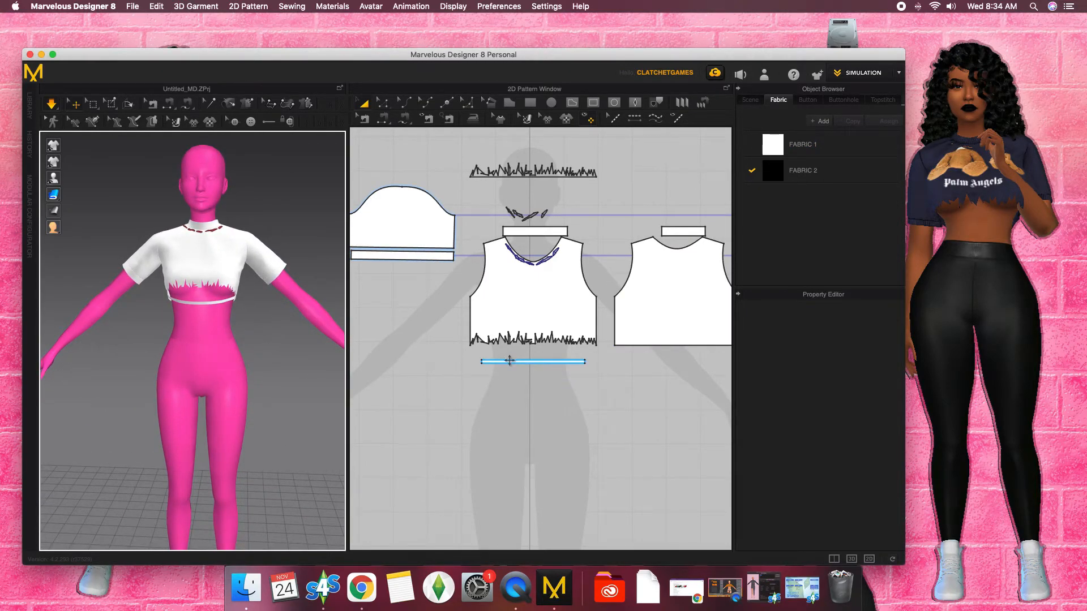
Step: Set the particle distance to 14 for the sleeve, cuff, front, back, collar bands and thin hem strip
click(419, 223)
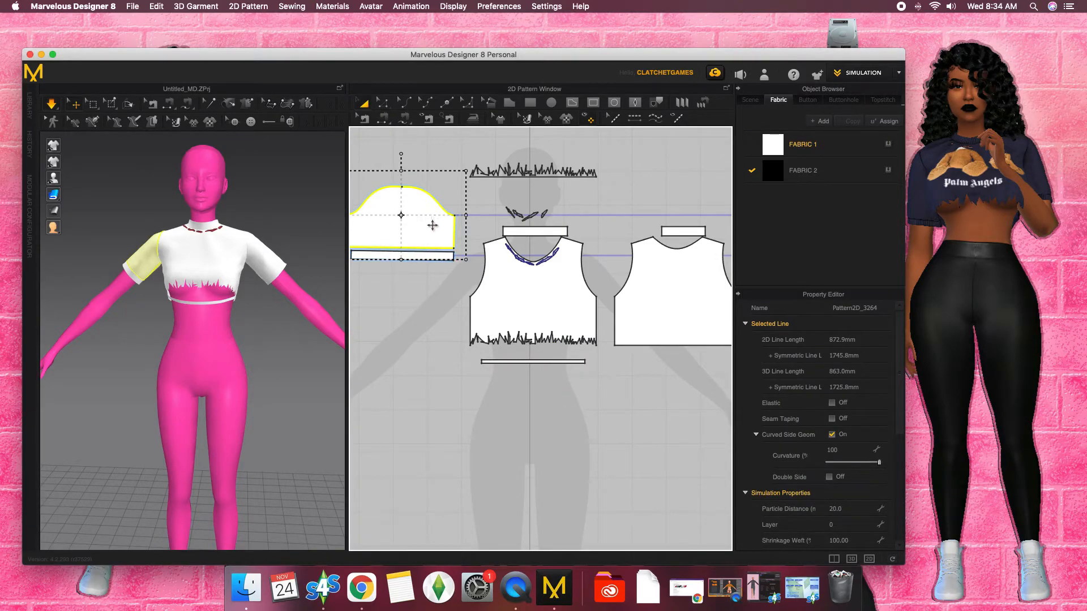
shift+click(429, 256)
shift+click(535, 291)
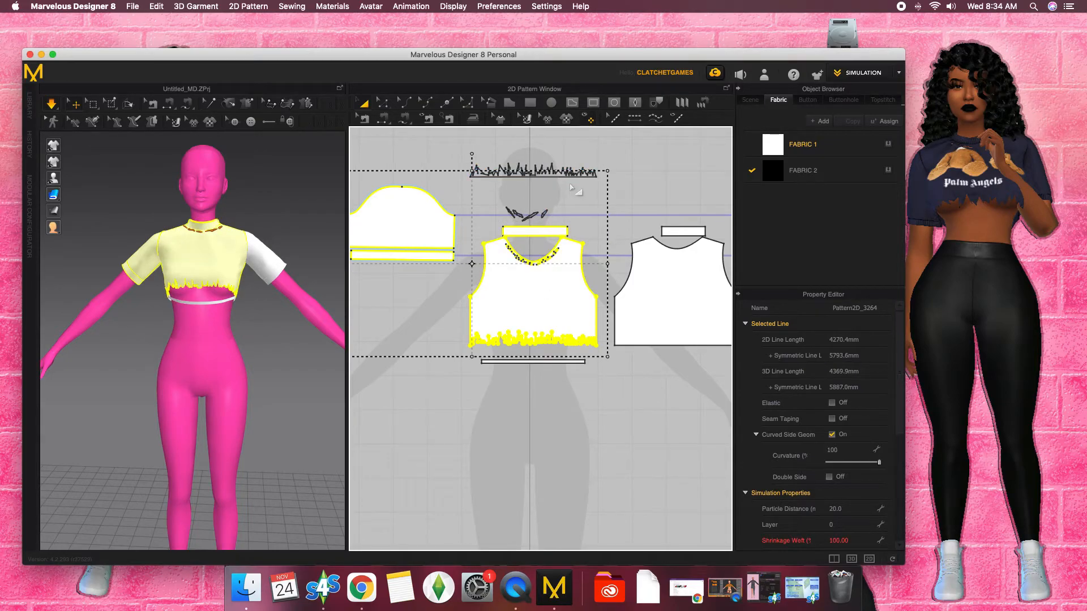
shift+click(672, 312)
shift+click(680, 232)
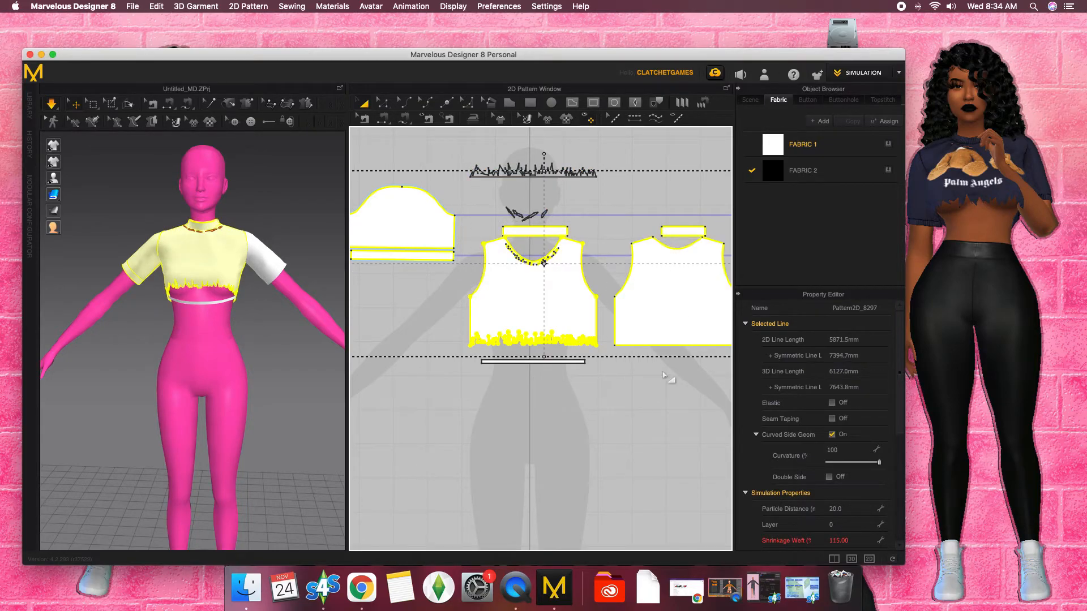
scroll(664, 374, down, 1)
shift+click(557, 364)
middle_drag(587, 398, 569, 344)
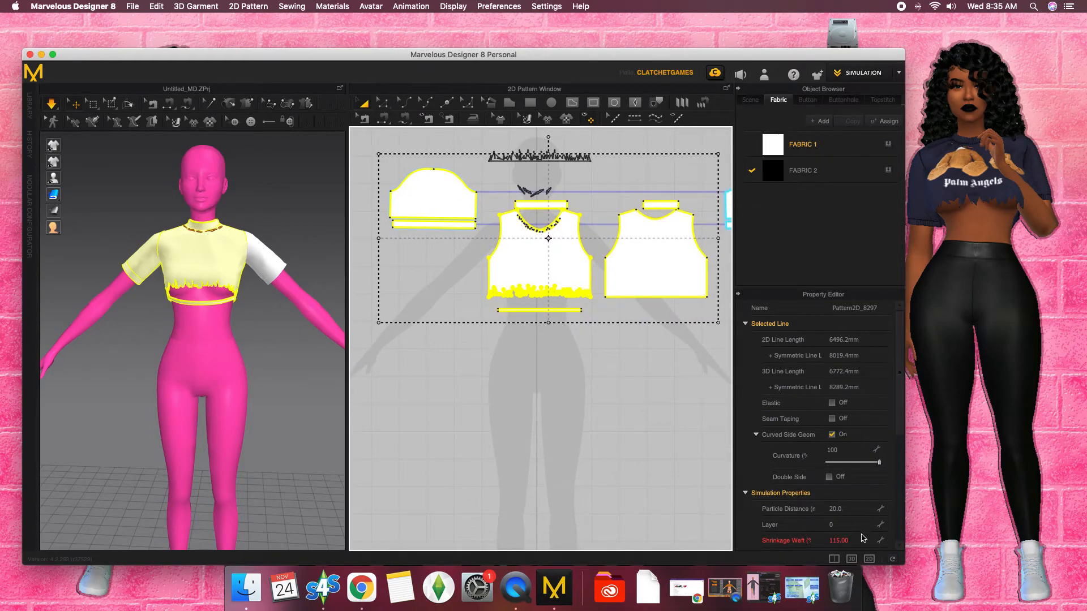
click(844, 510)
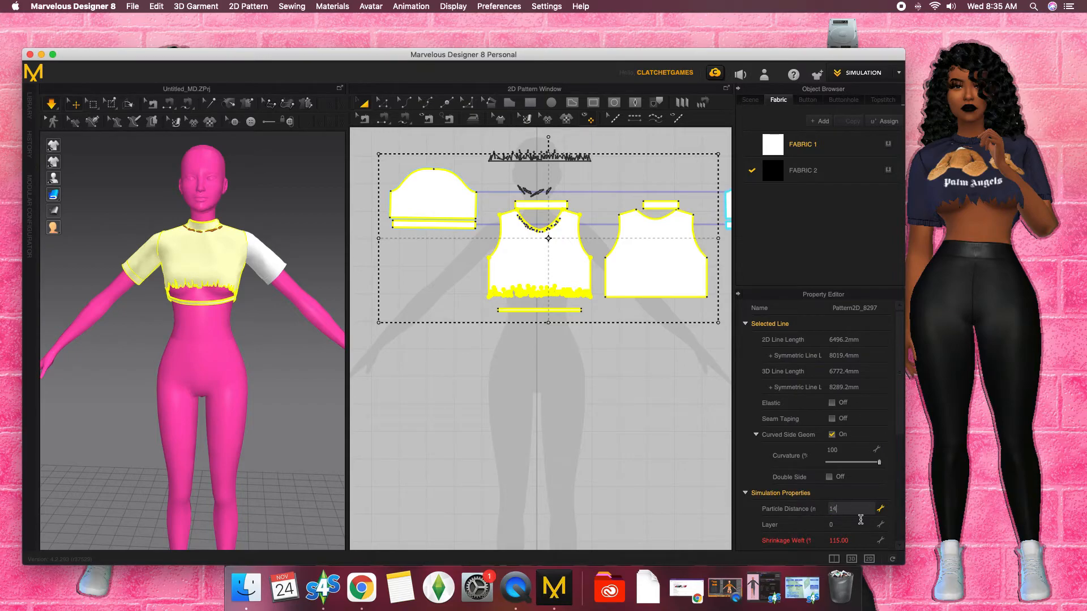
key(Return)
Step: Examine how the refined garment mesh drapes around the neckline, hem and sleeves from several angles
right_drag(298, 400, 226, 386)
click(281, 388)
click(193, 224)
middle_drag(660, 255, 557, 326)
click(404, 102)
drag(553, 291, 552, 289)
click(283, 237)
right_drag(170, 235, 206, 247)
click(199, 272)
click(277, 317)
right_drag(277, 317, 287, 316)
scroll(510, 323, down, 5)
middle_drag(512, 325, 547, 316)
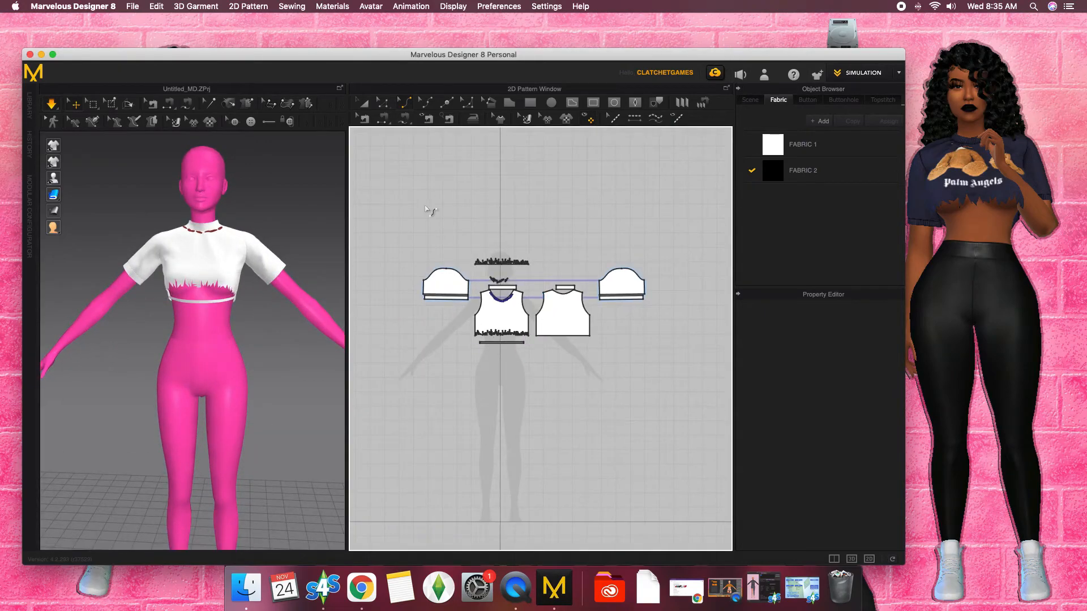
Step: Switch to the UV Editor and move all pattern pieces together down toward the 0–1 UV tile
click(870, 75)
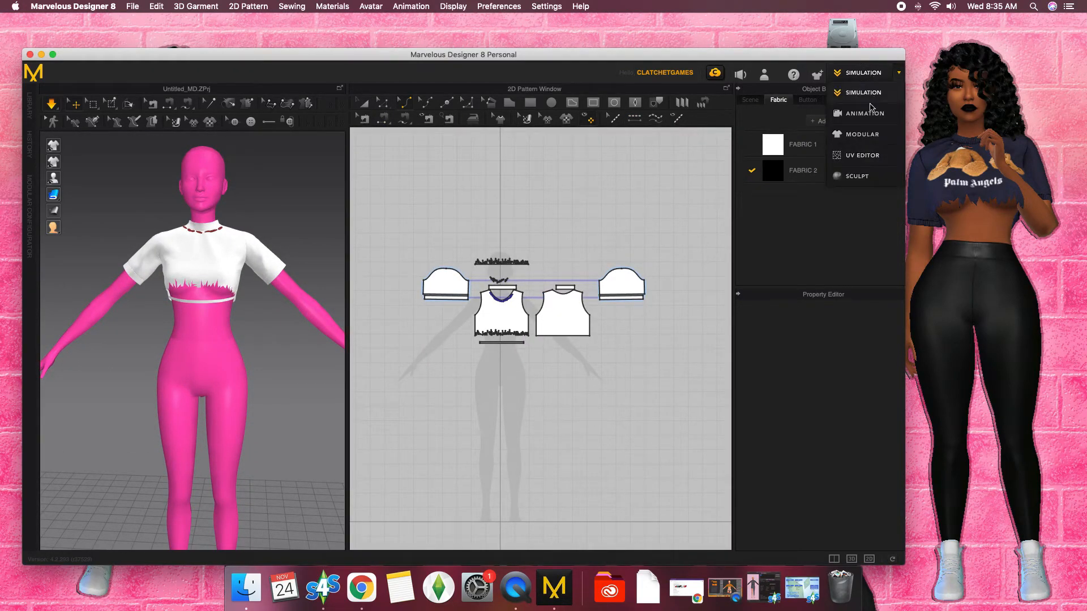
click(866, 157)
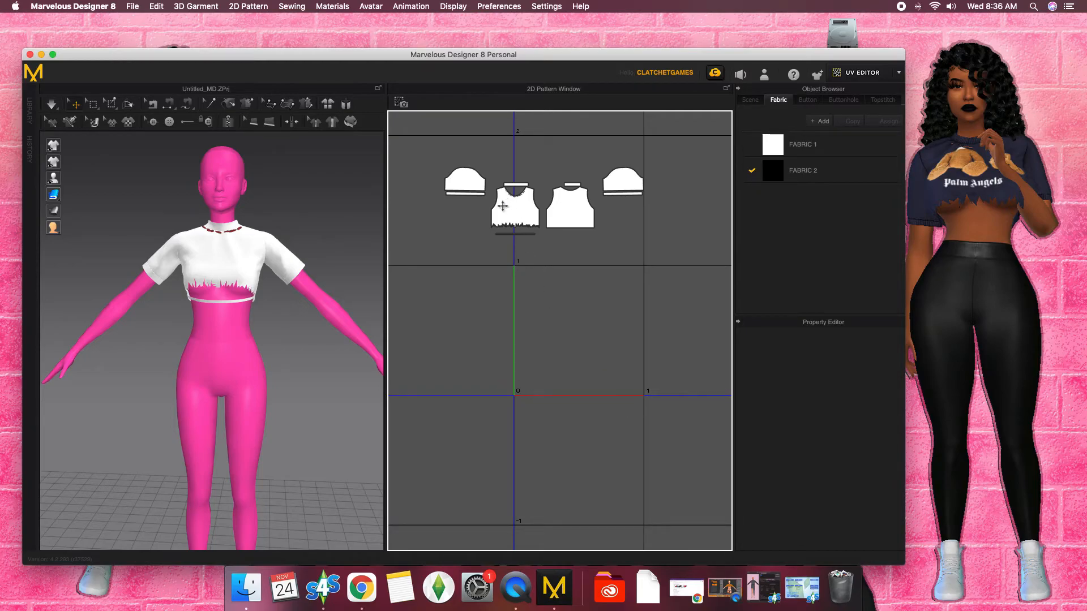
drag(666, 153, 427, 249)
drag(471, 188, 526, 413)
Step: Place both sleeves with their cuffs side by side in the upper part of the 0–1 UV tile
drag(488, 378, 542, 429)
drag(521, 410, 538, 286)
drag(709, 378, 655, 429)
drag(680, 407, 603, 284)
Step: Arrange the front, back, collar bands and thin strip below the sleeves inside the 0–1 UV tile
drag(686, 472, 602, 400)
drag(625, 432, 614, 342)
drag(606, 492, 540, 402)
drag(584, 440, 572, 351)
drag(576, 408, 591, 358)
drag(528, 399, 592, 423)
drag(580, 409, 569, 317)
drag(538, 446, 601, 469)
drag(587, 459, 578, 372)
click(674, 334)
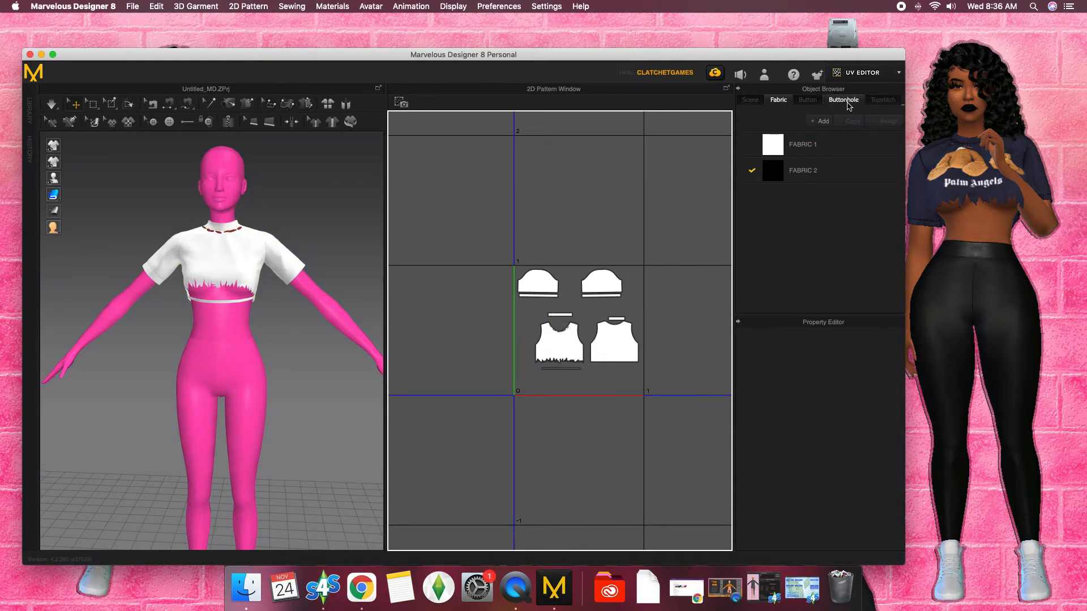
Step: Return to Simulation mode and select both sleeves and cuffs, the front, back, collar bands and thin hem strip
click(872, 73)
click(874, 95)
middle_drag(429, 171, 450, 248)
click(361, 104)
click(449, 247)
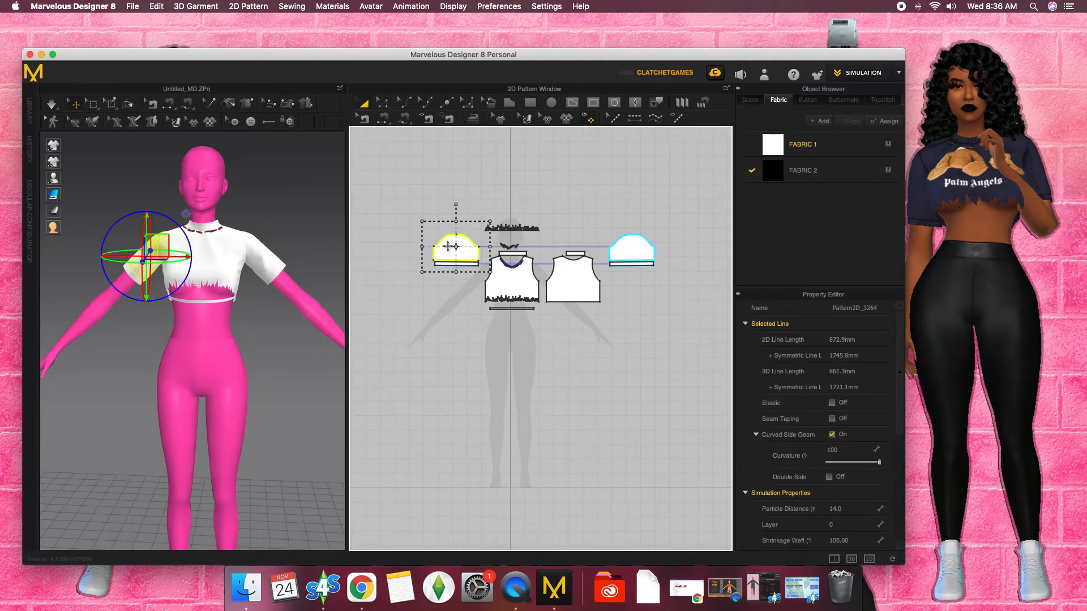
click(455, 265)
click(469, 265)
click(463, 245)
click(465, 265)
click(456, 250)
shift+click(514, 255)
shift+click(525, 285)
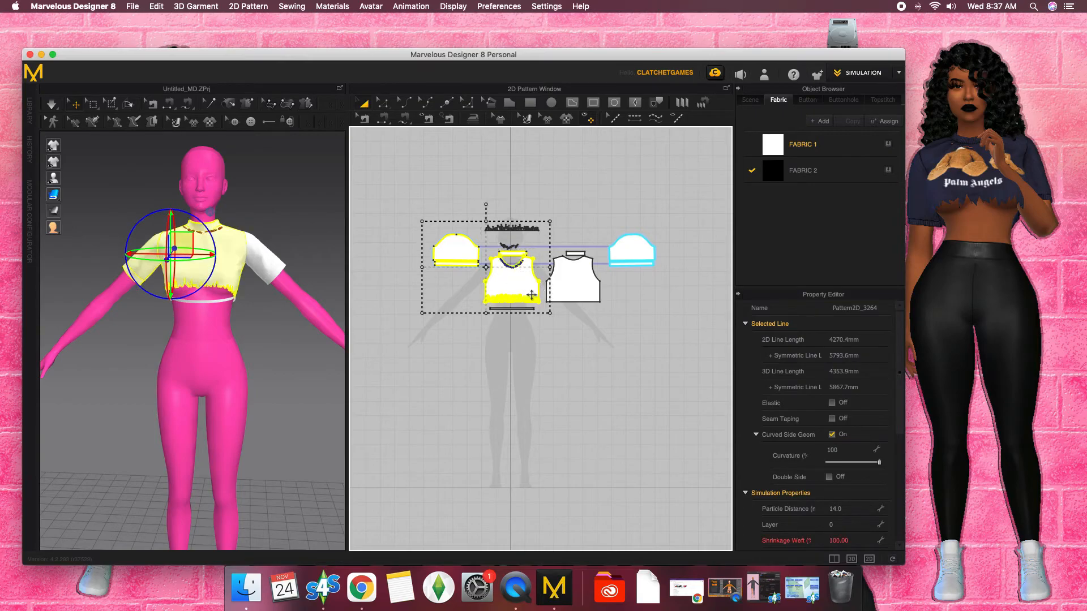
shift+click(525, 309)
shift+click(568, 275)
shift+click(581, 253)
shift+click(637, 256)
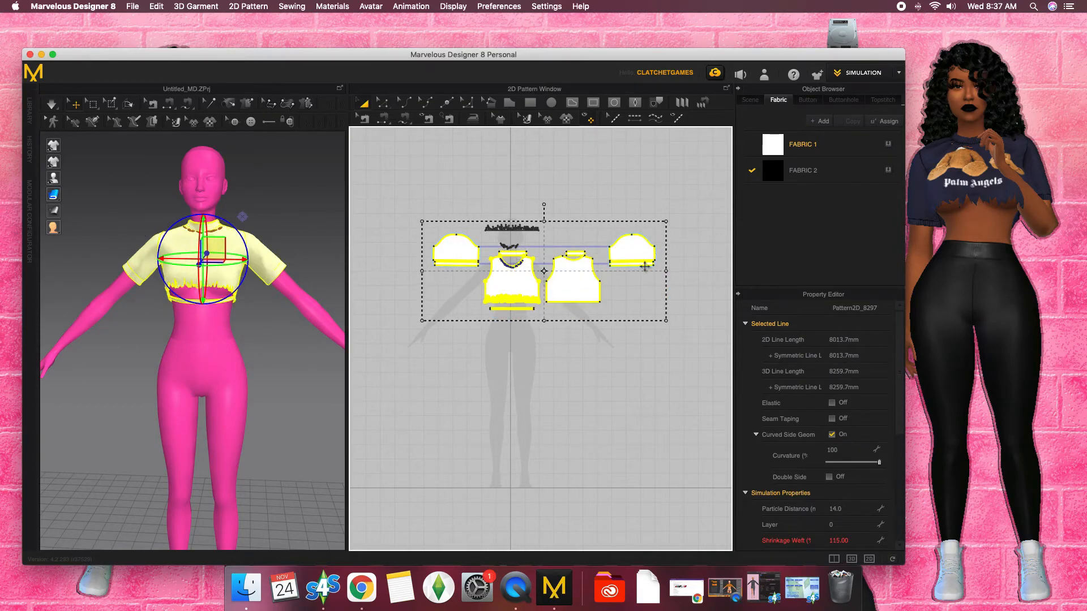
Step: Save the garment in the Documents folder as "NEW RIPPED CROPPED TEE"
click(134, 6)
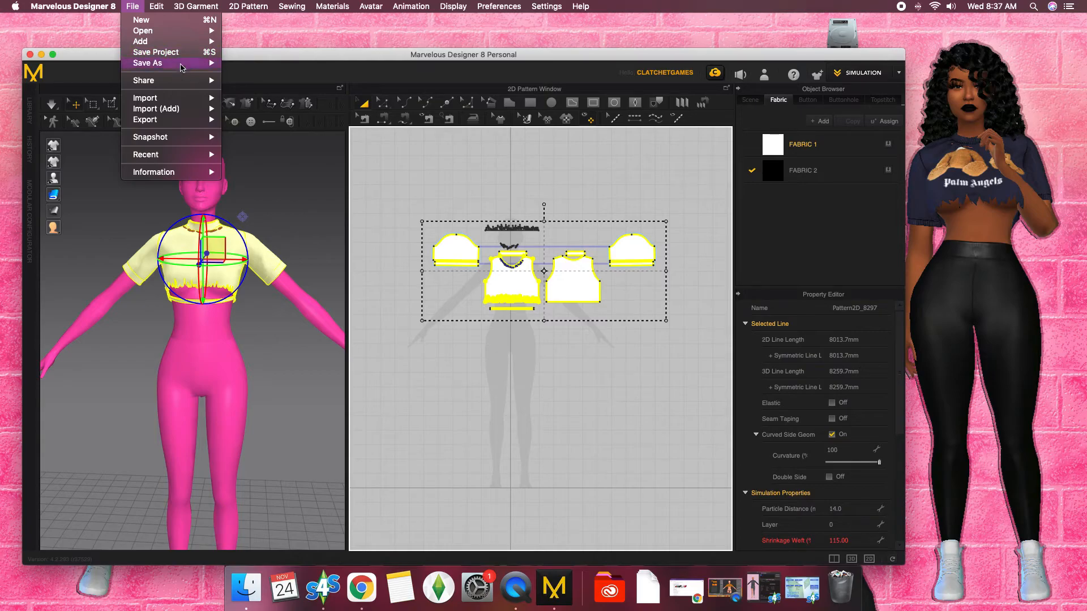
mouse_move(181, 67)
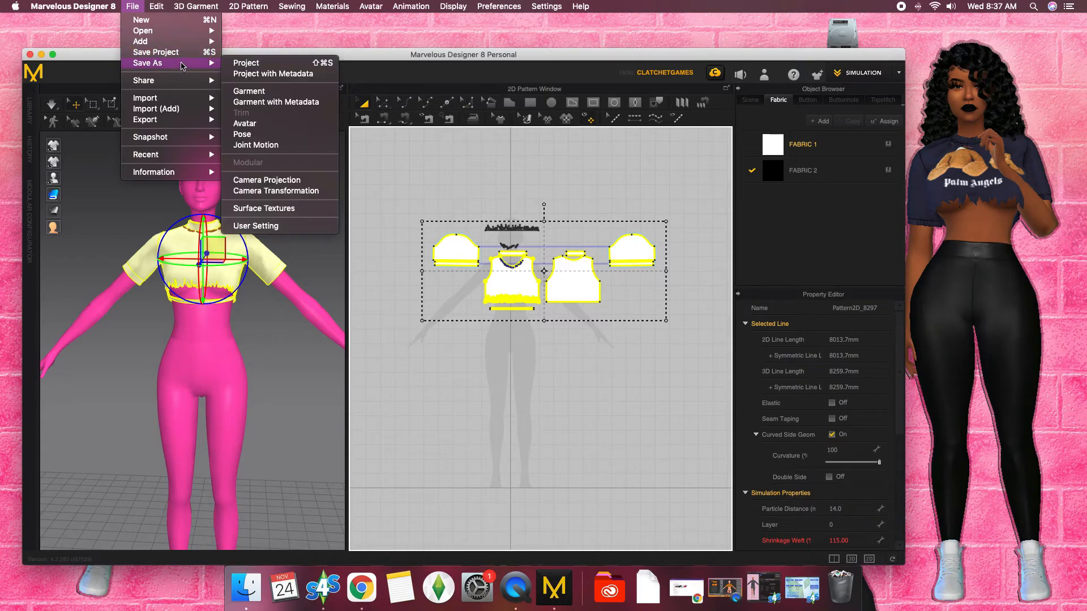
click(265, 91)
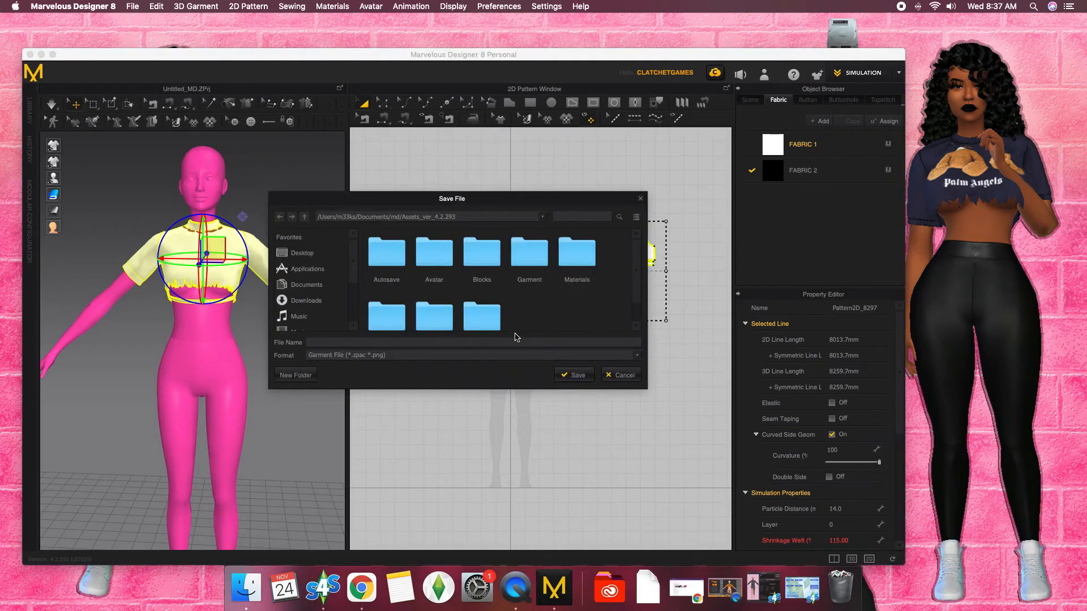
scroll(622, 321, down, 2)
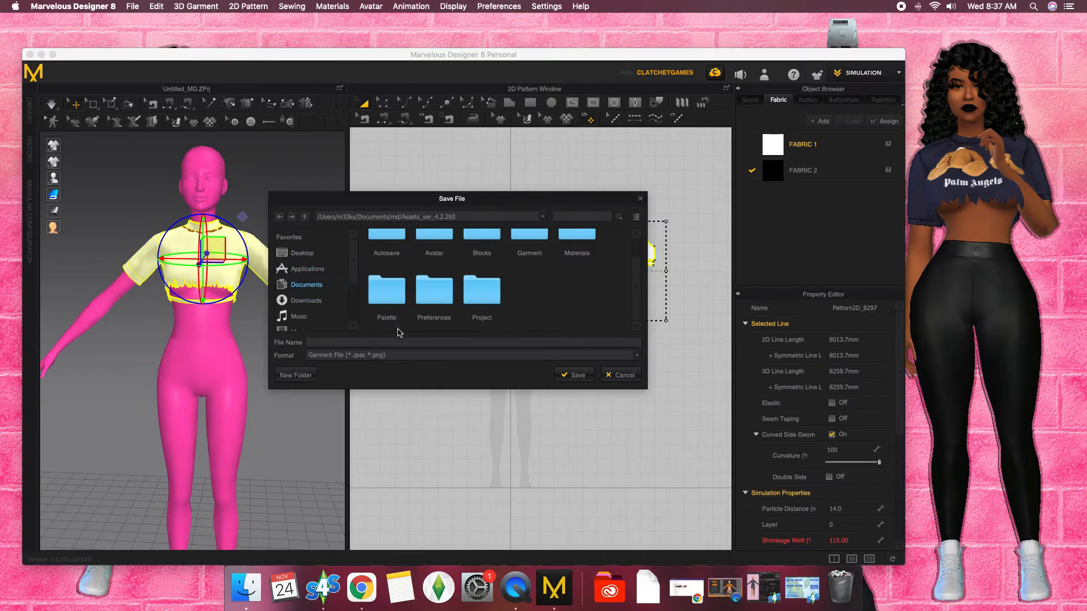
click(408, 342)
text(NEW RIPPED CROPPED TEE)
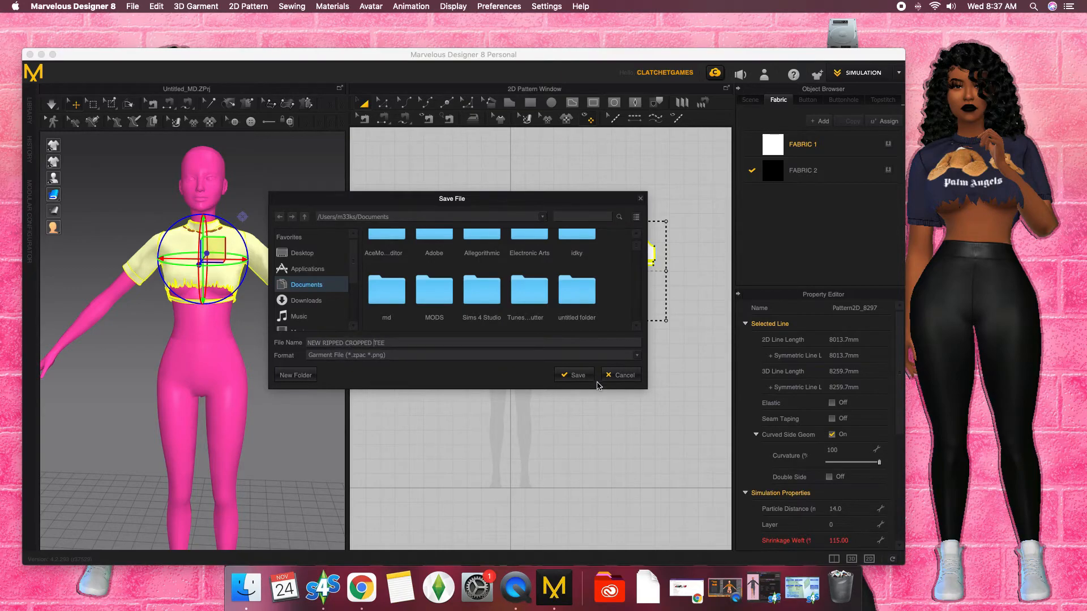
click(589, 376)
Step: Start an OBJ export of only the selected garment pieces and save the file in the Documents folder
click(135, 7)
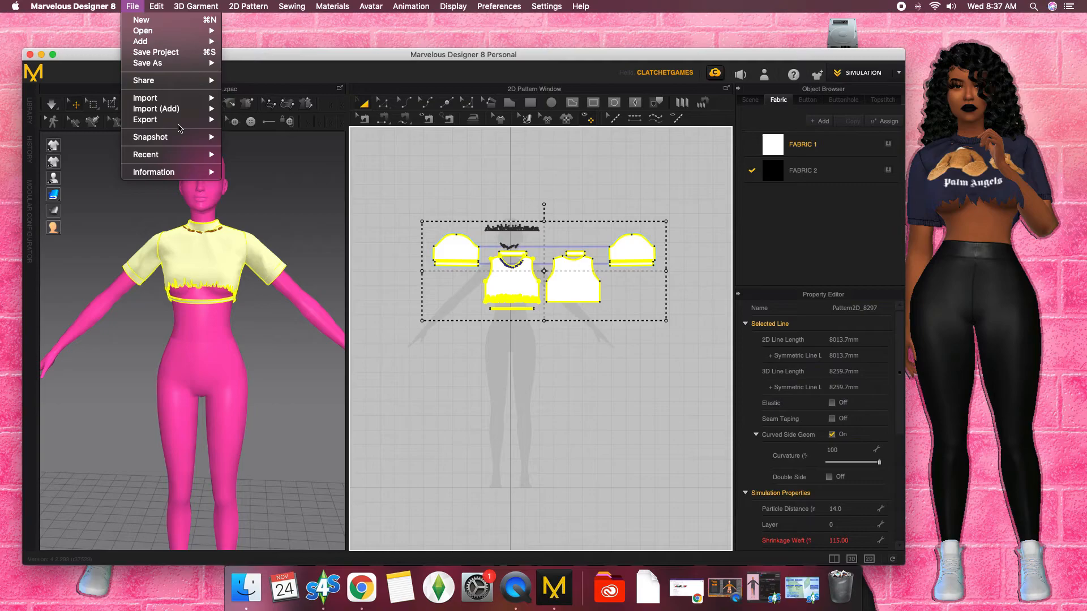
mouse_move(181, 124)
click(249, 134)
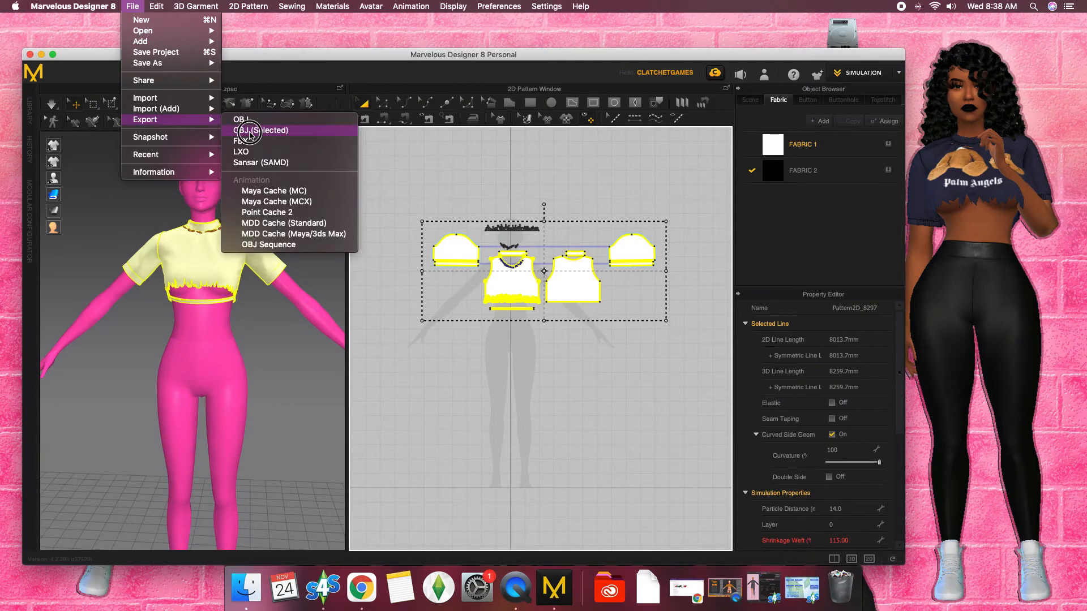
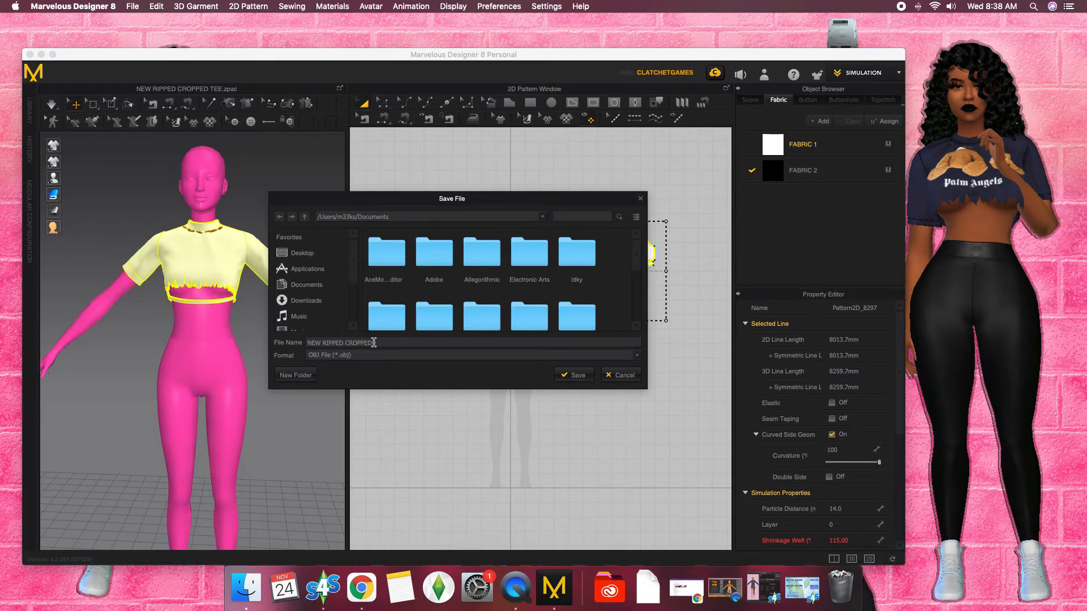
click(577, 375)
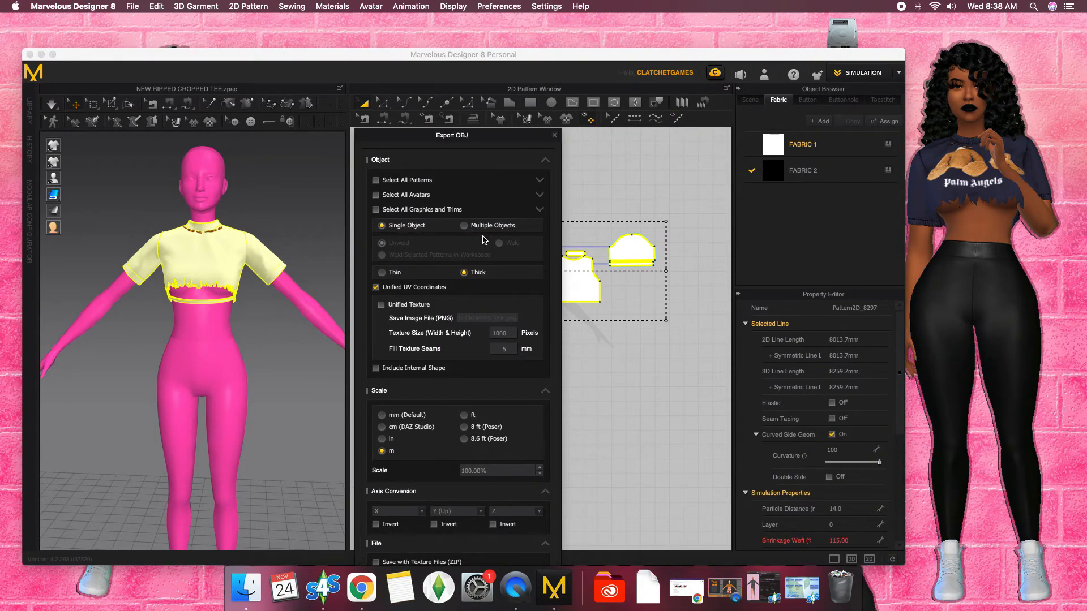
Step: Set the OBJ export to Thin and Weld, review the scale in metres, and export the garment
click(382, 273)
click(500, 244)
click(545, 391)
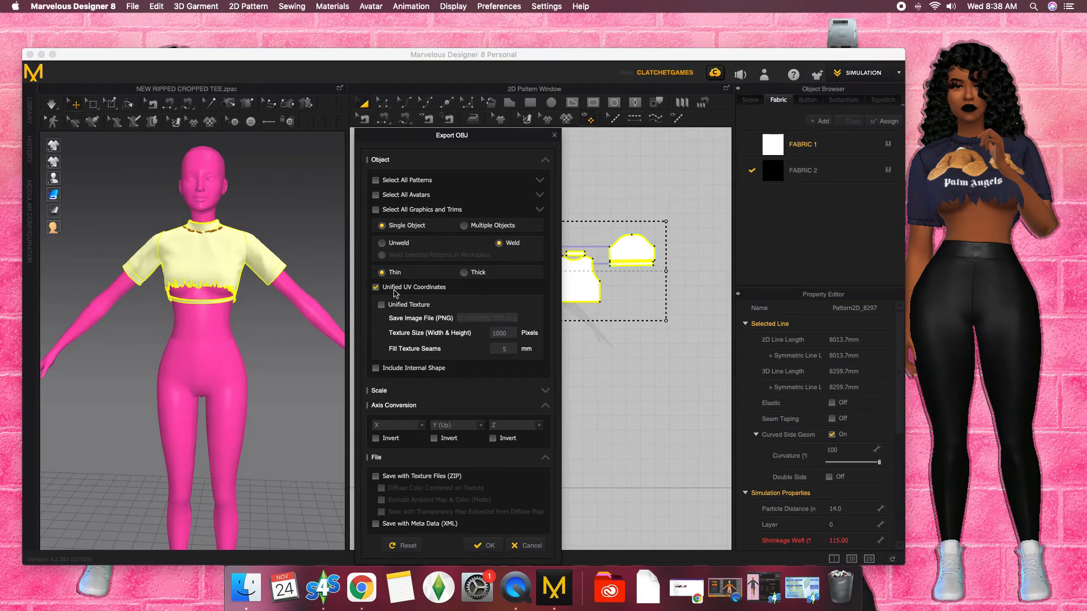
click(543, 457)
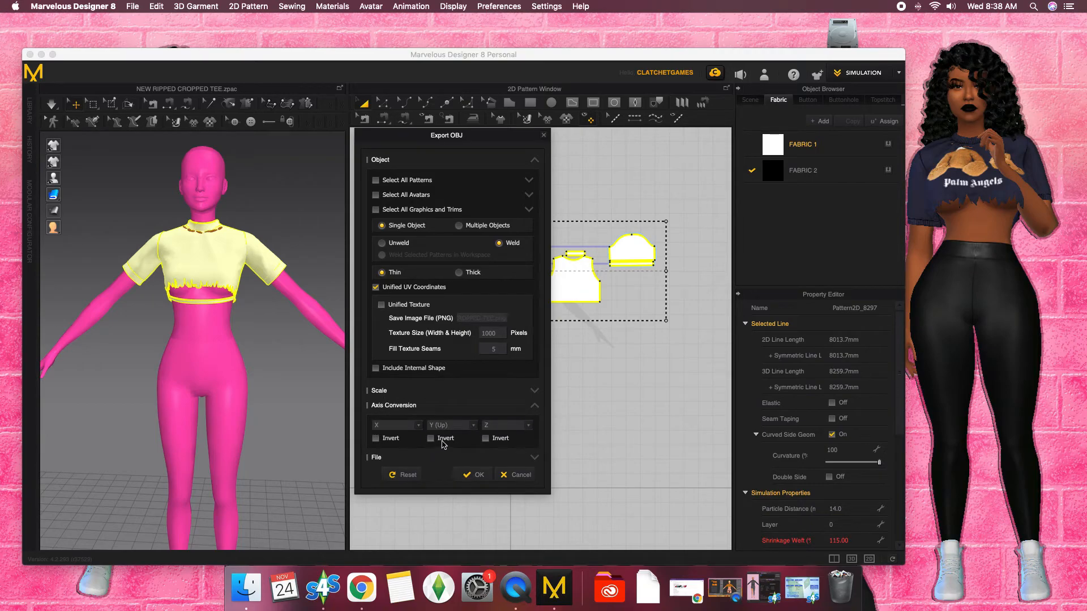
click(533, 390)
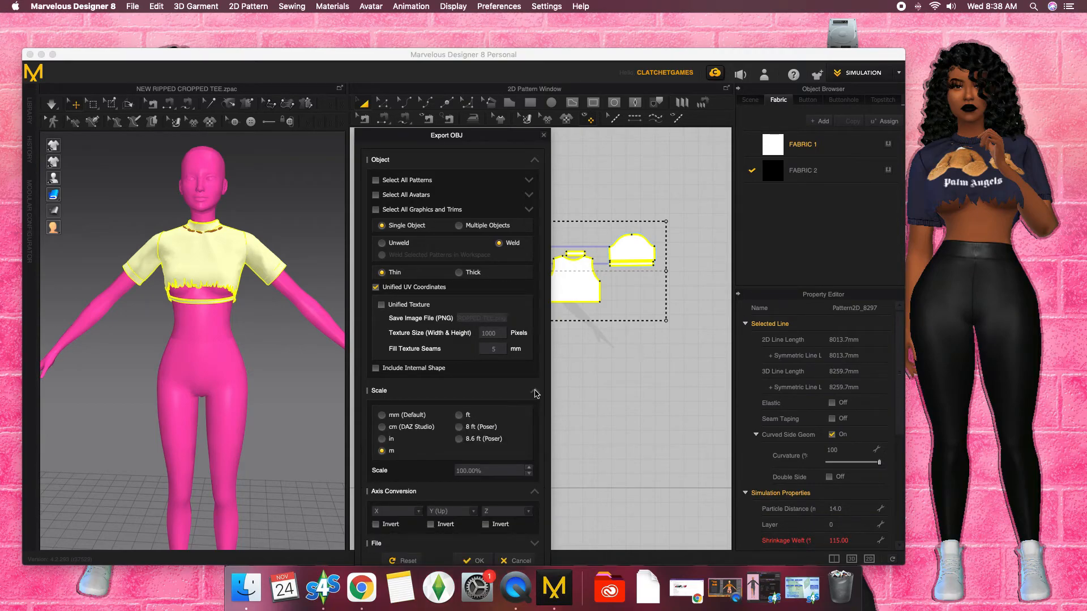
click(535, 392)
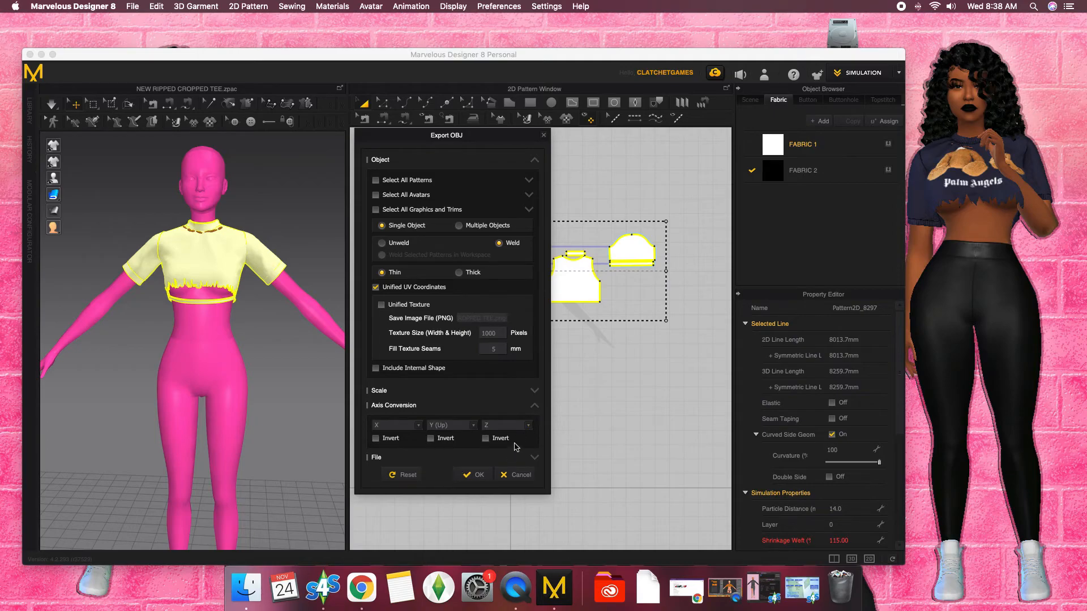
click(539, 394)
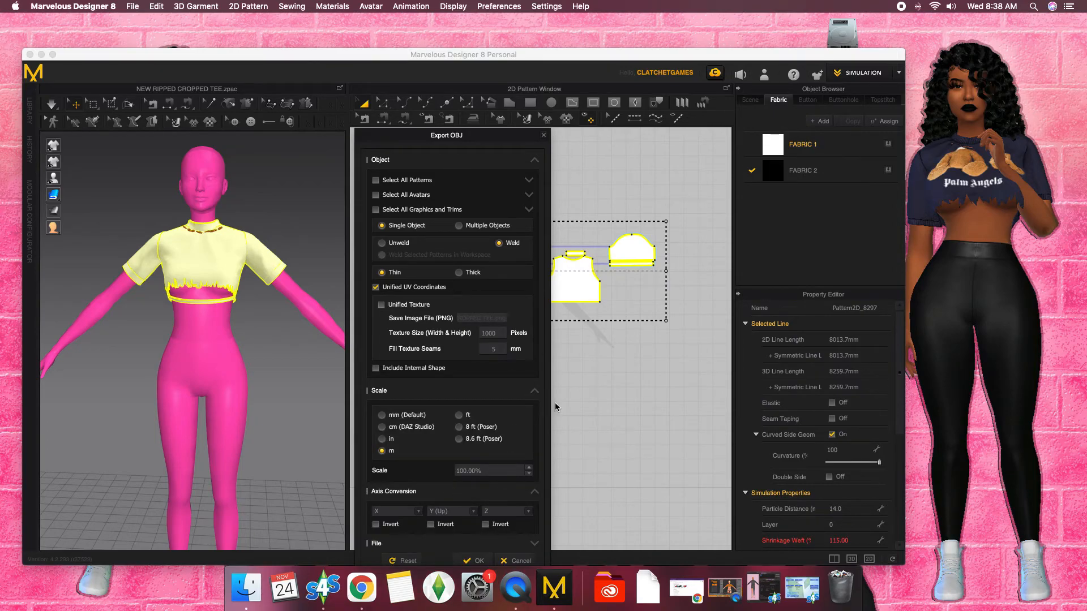
click(534, 390)
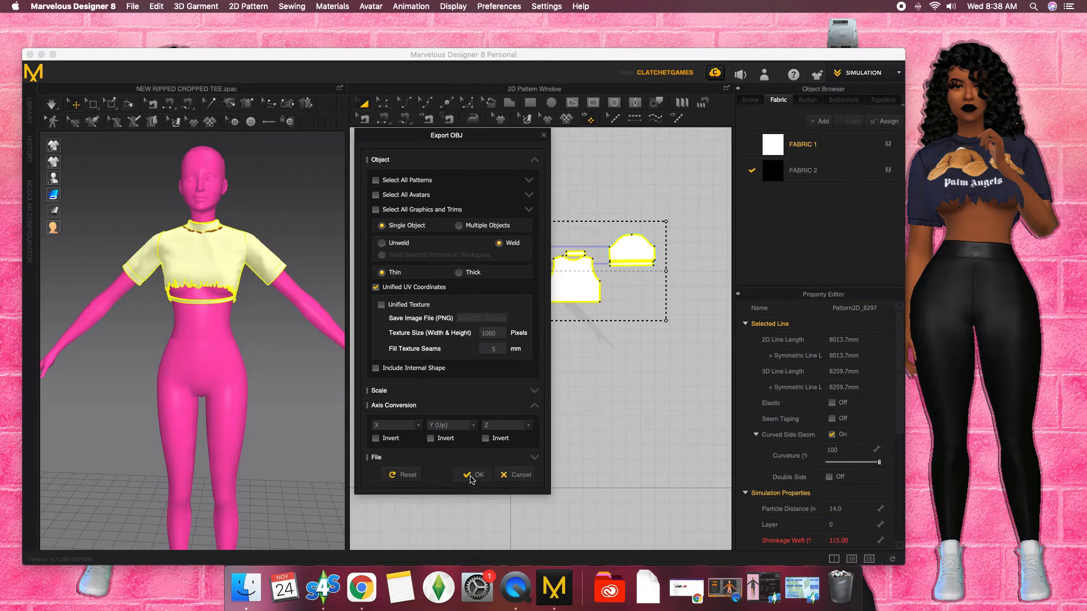
click(473, 476)
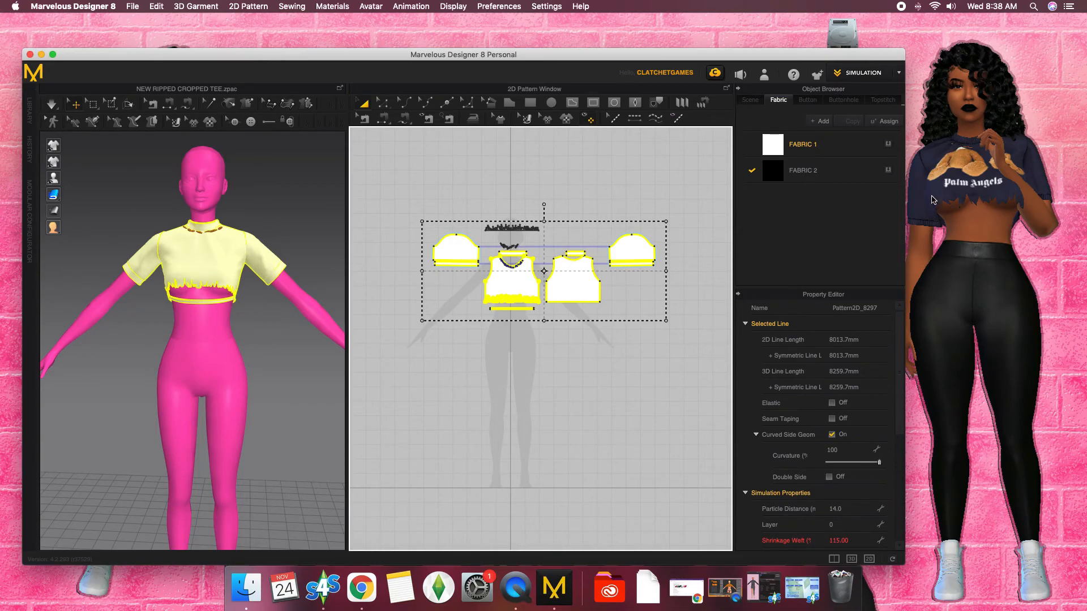
Step: Minimise Marvelous Designer and open the RIPPED TOP folder from the desktop in Finder
click(1029, 307)
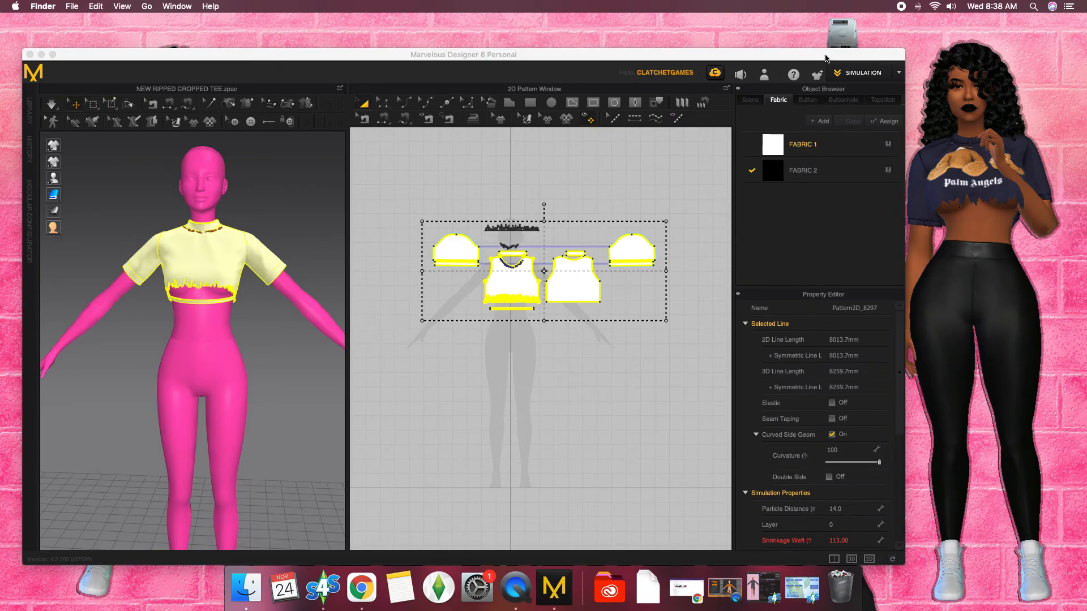
click(42, 54)
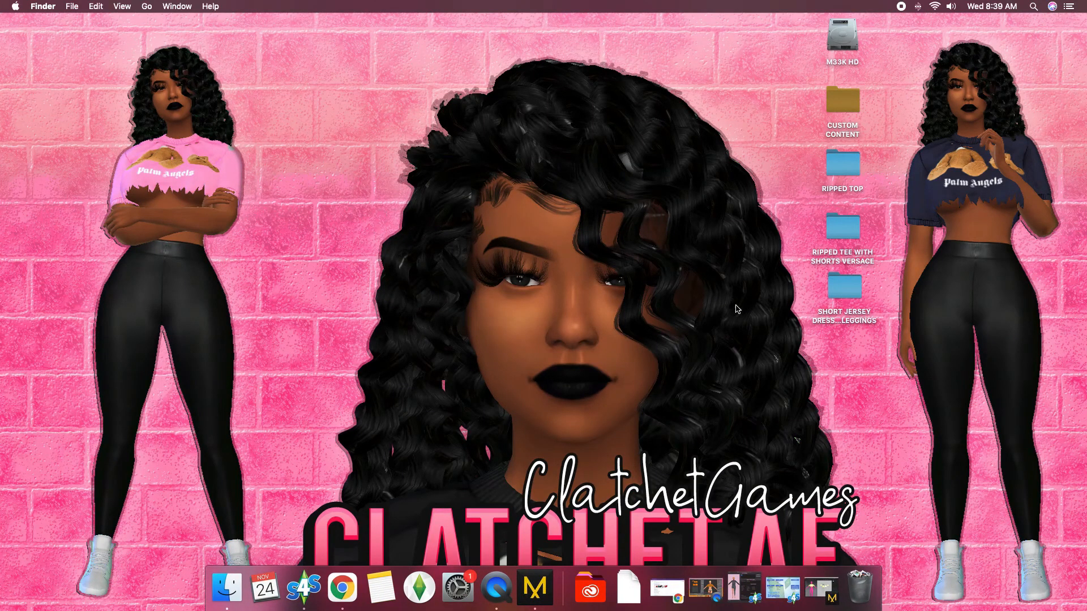
click(854, 234)
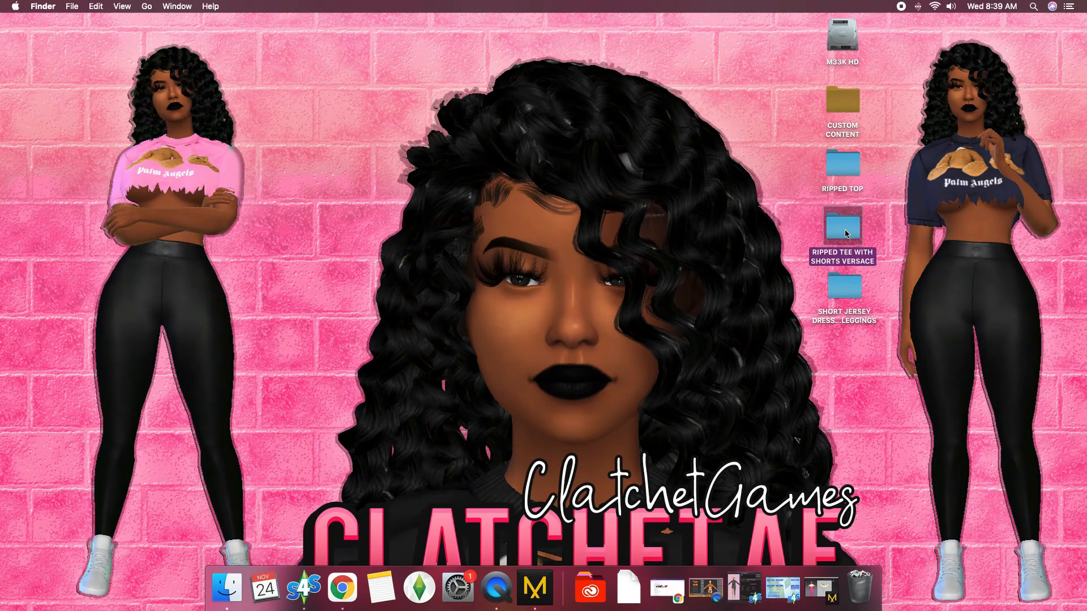
click(849, 164)
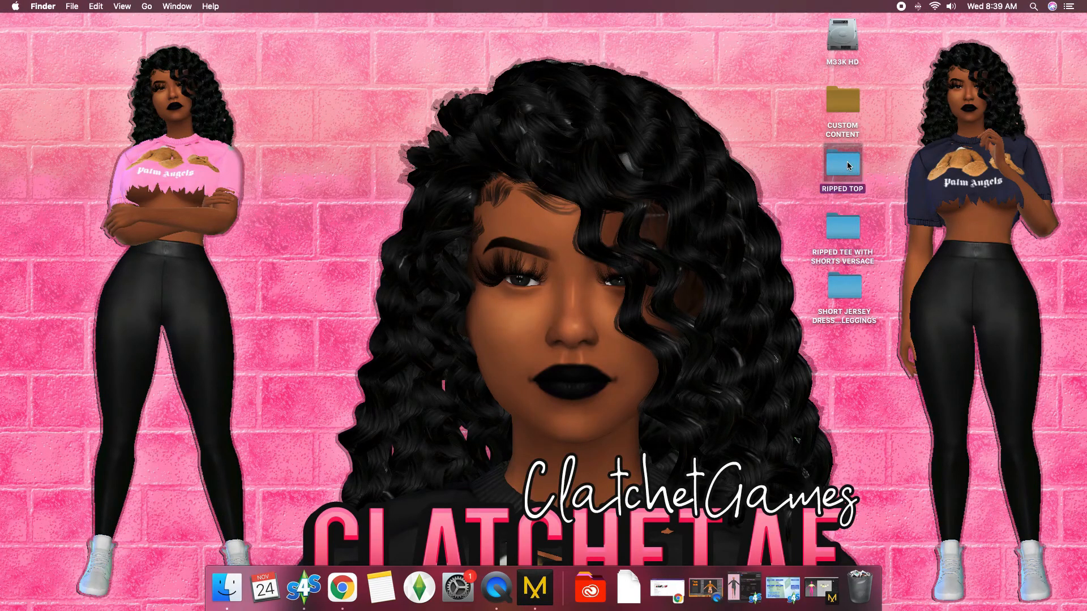
double_click(849, 165)
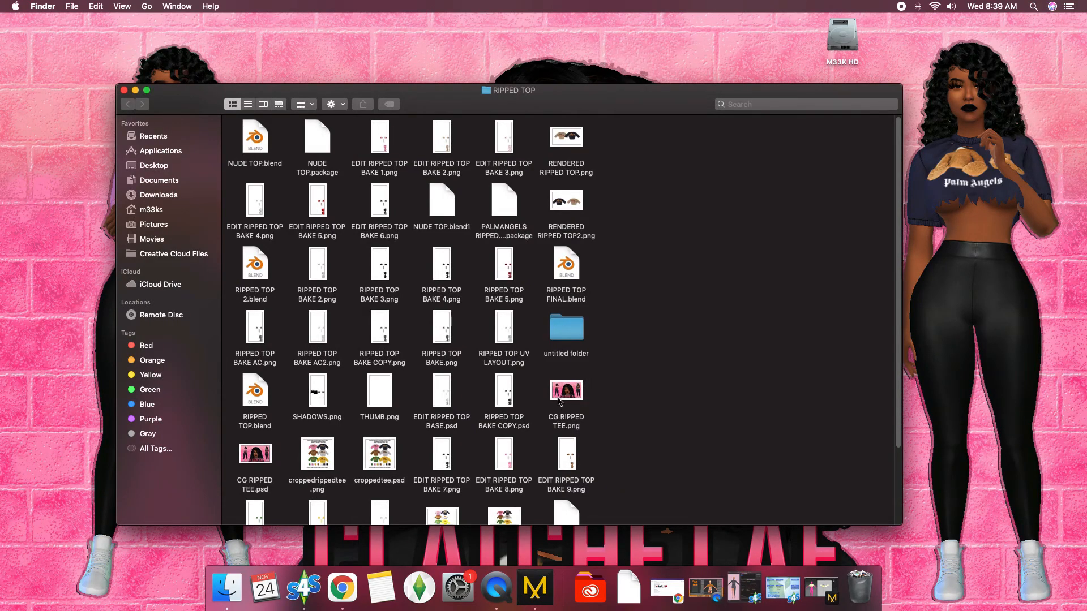
Step: View croppedrippedtee.png in an enlarged Preview window and return to the RIPPED TOP folder
scroll(310, 406, down, 2)
double_click(315, 408)
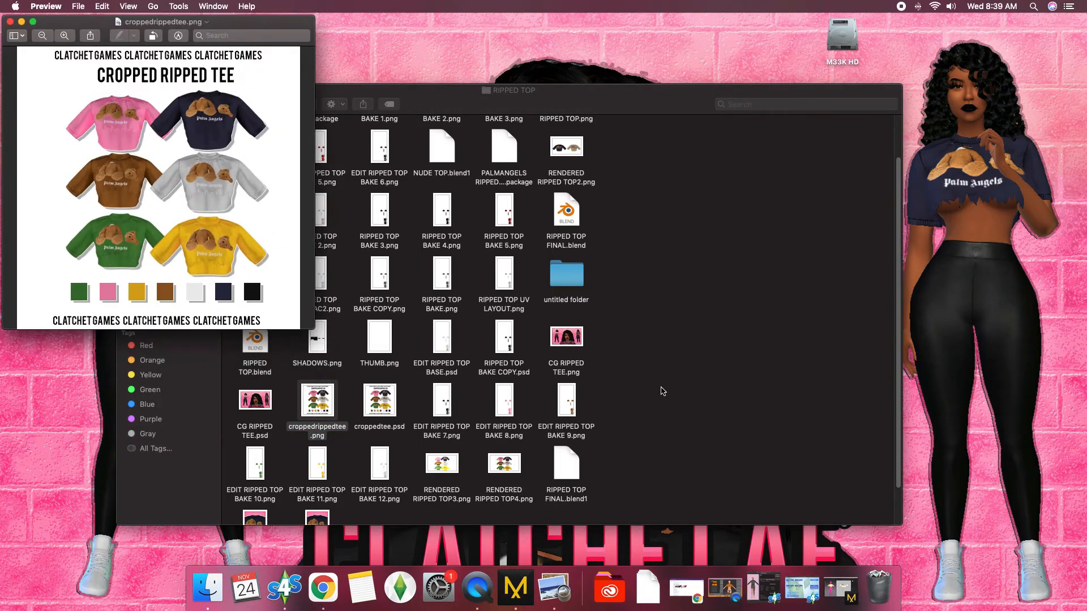
drag(311, 331, 409, 426)
click(714, 331)
scroll(636, 421, up, 2)
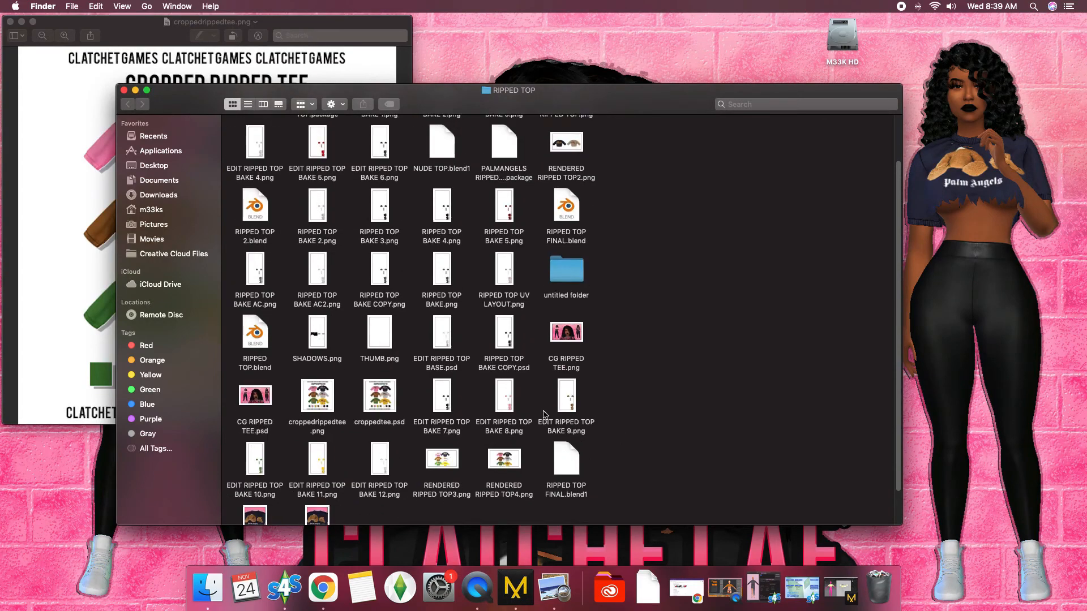
Step: Open the PALMANGELS RIPPED TOP package from the RIPPED TOP folder in Sims 4 Studio
right_click(504, 204)
click(690, 250)
double_click(435, 156)
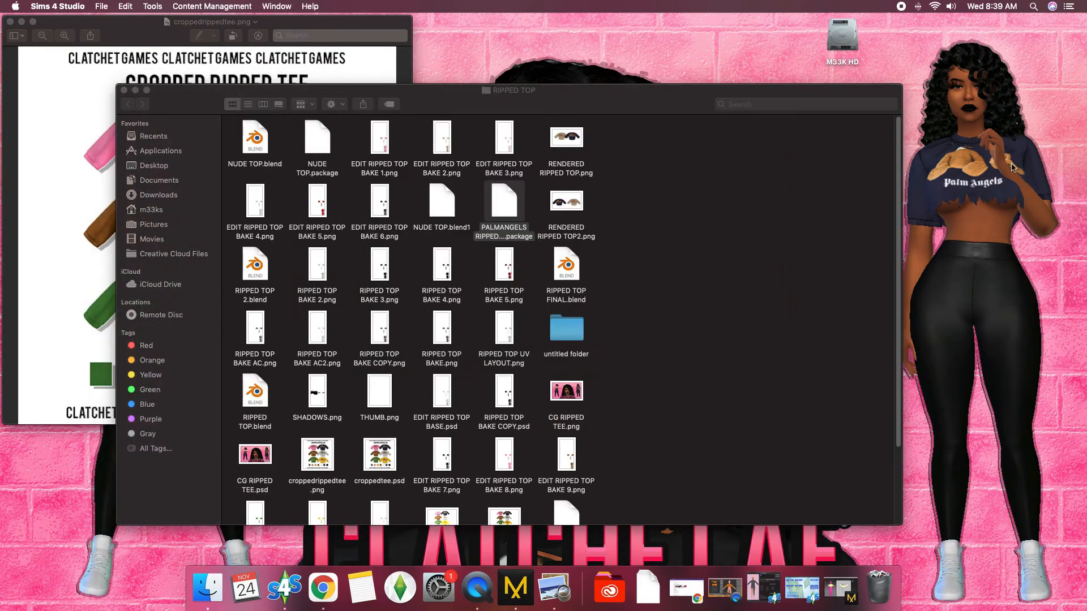
Step: Preview the tee's pink, yellow, brown, green, navy and black swatches on the model and examine its front and back
drag(407, 363, 390, 298)
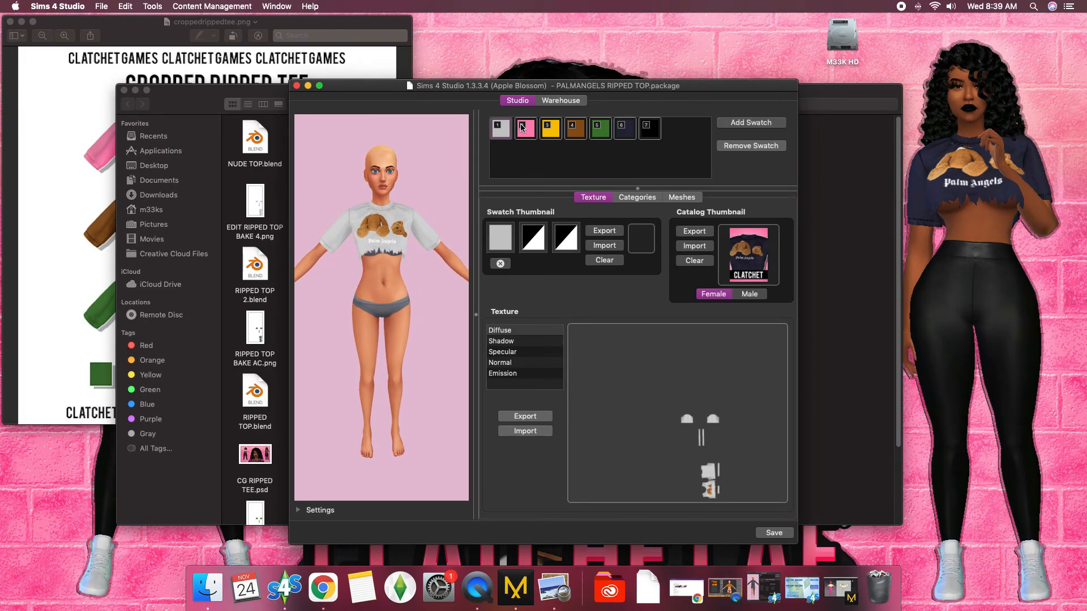
click(525, 129)
mouse_move(371, 245)
mouse_down()
mouse_move(431, 257)
mouse_move(385, 257)
mouse_up()
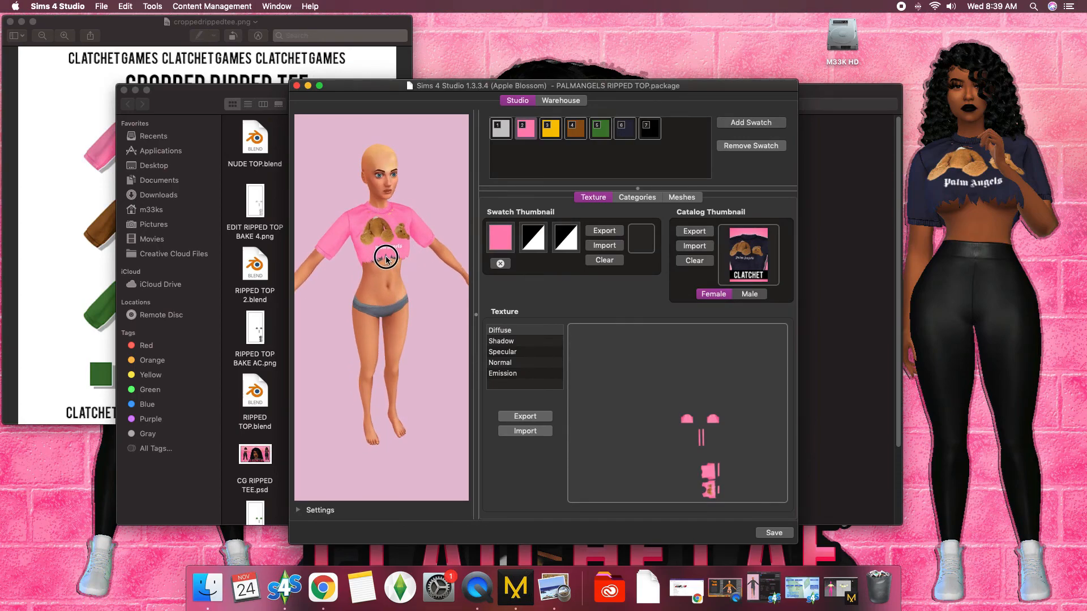
key(Right)
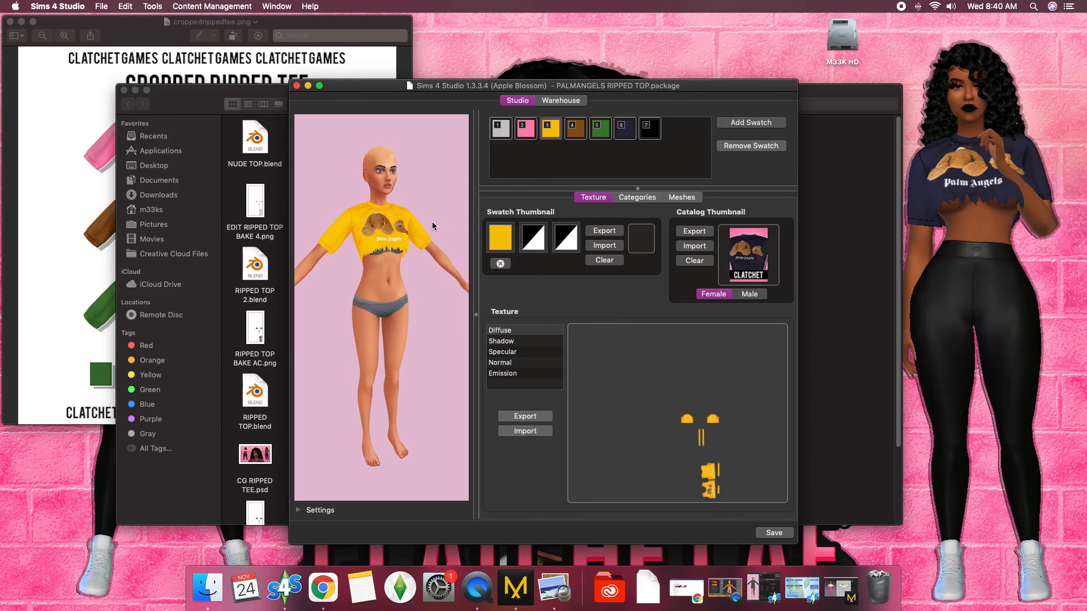
key(Right)
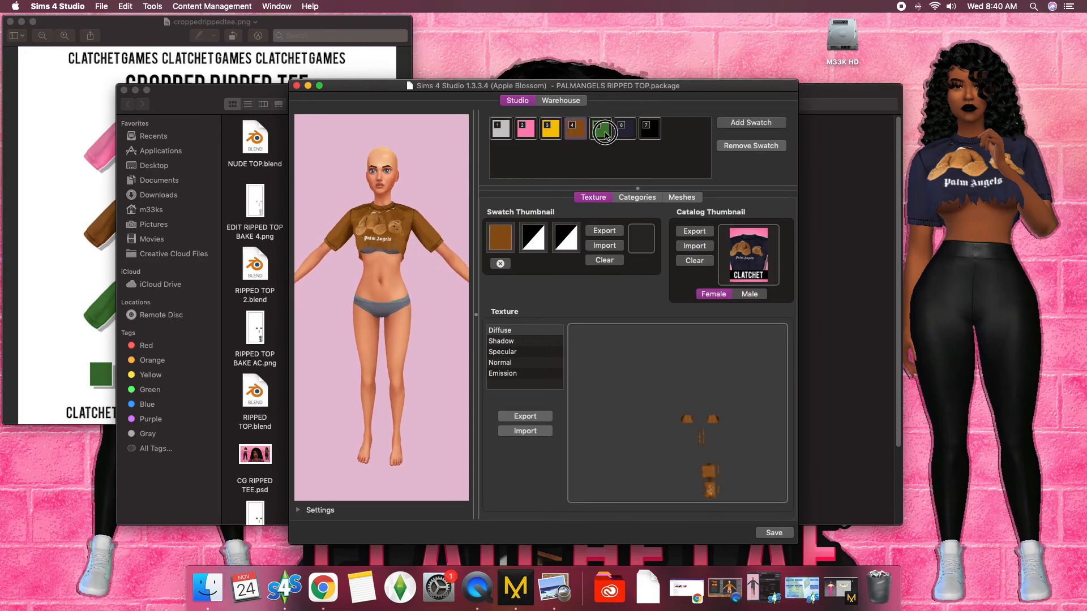
key(Right)
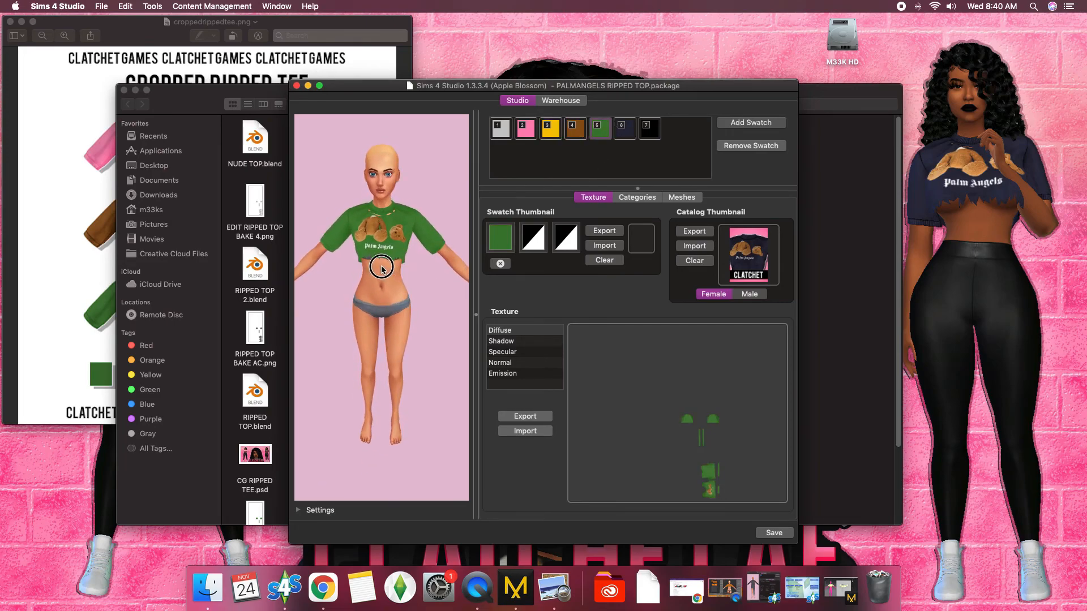
click(619, 131)
drag(367, 259, 395, 264)
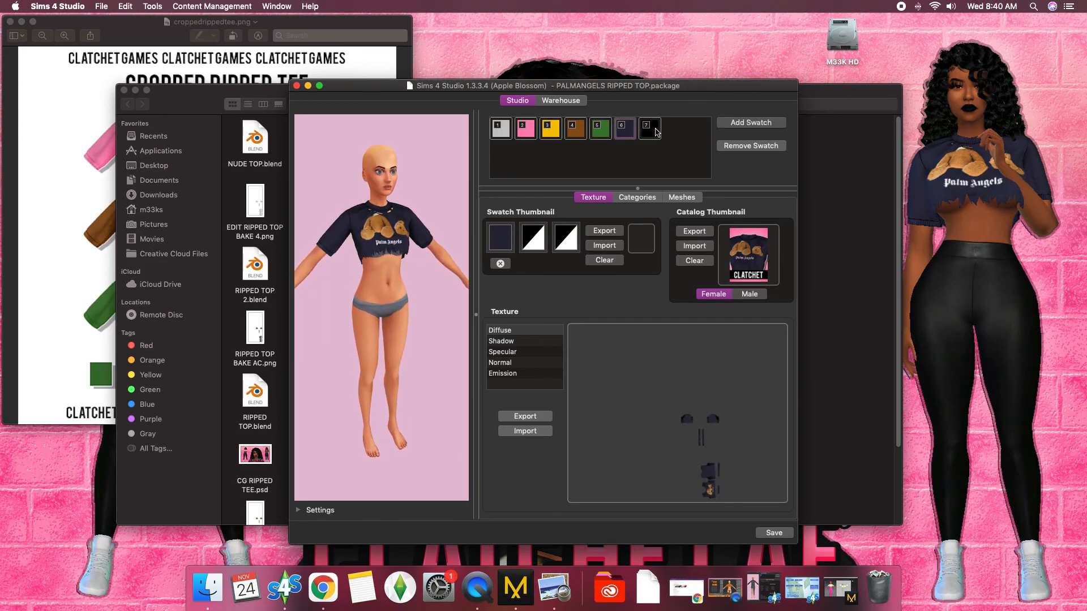
key(Right)
drag(461, 240, 441, 218)
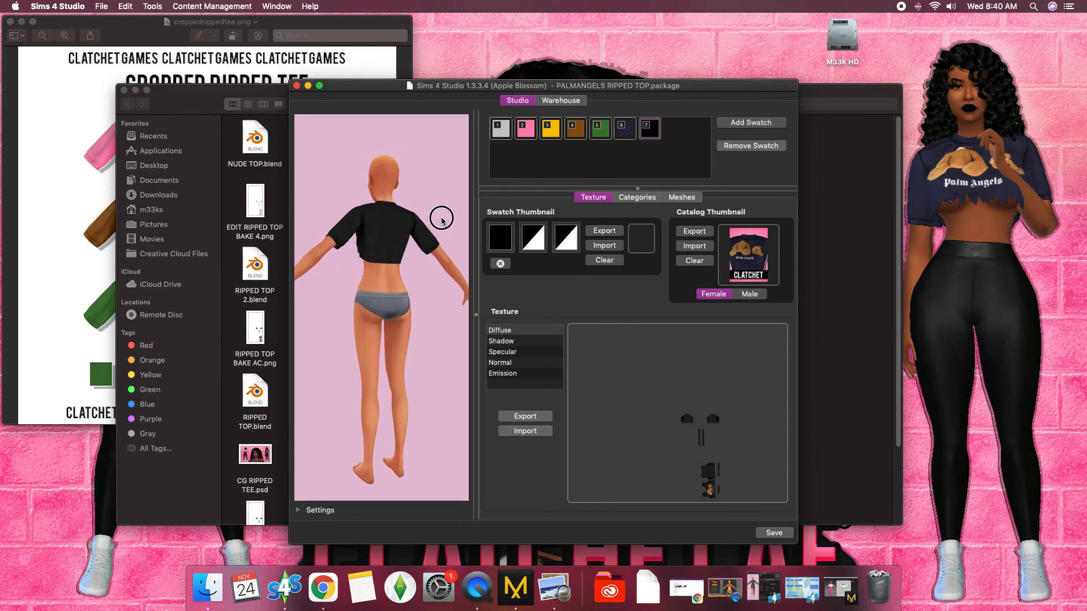
drag(356, 254, 387, 281)
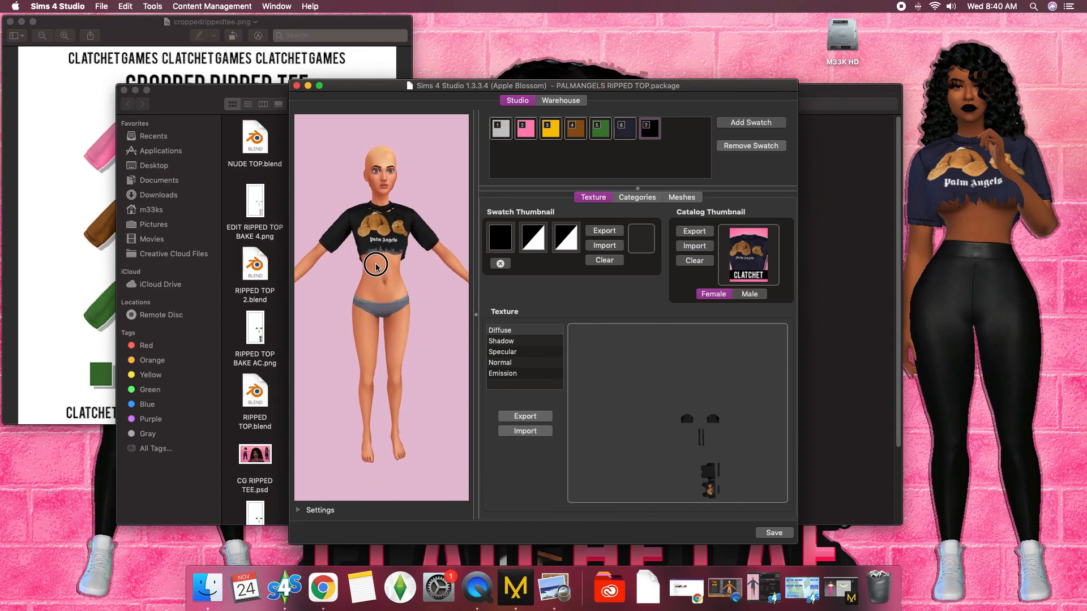